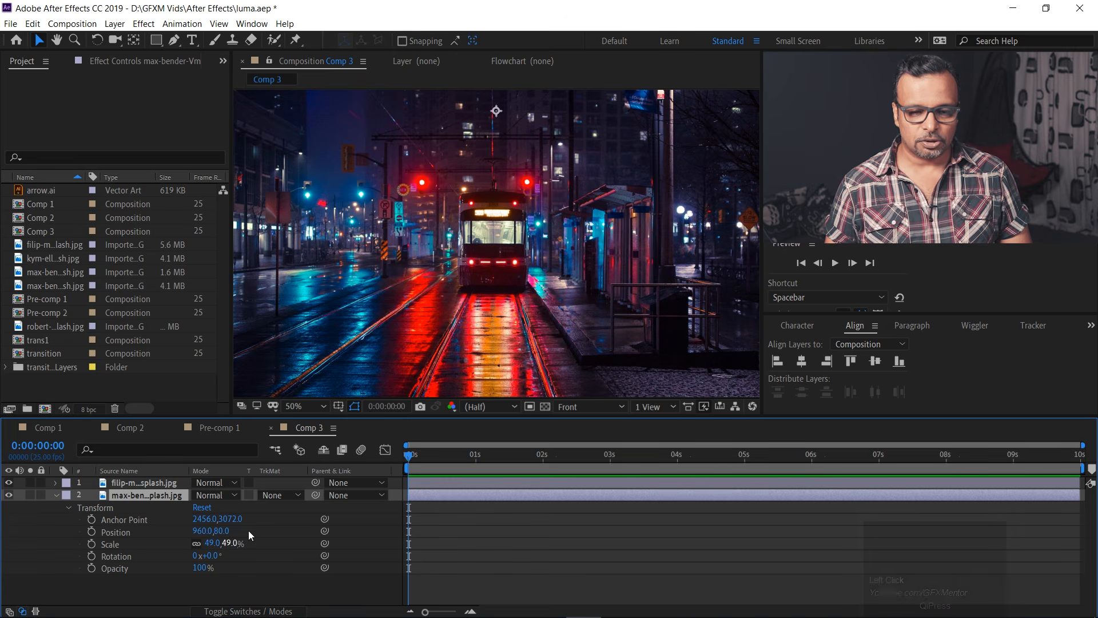
# Collapse the bottom layer's transform properties and switch to Illustrator to view the bands.ai grayscale artwork.
pyautogui.click(55, 494)
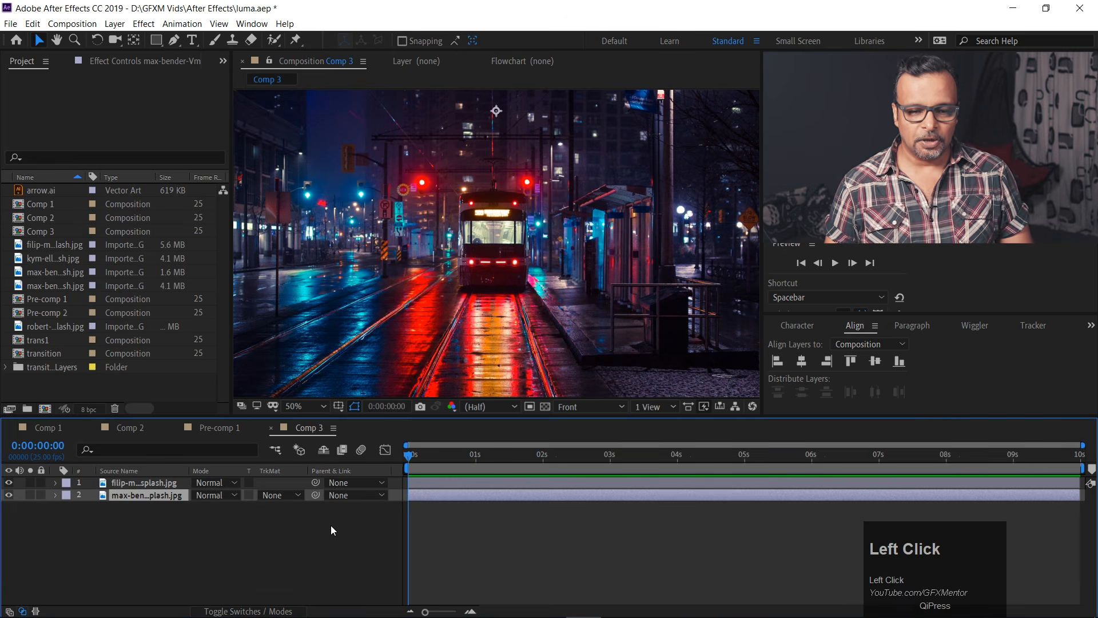
pyautogui.click(620, 605)
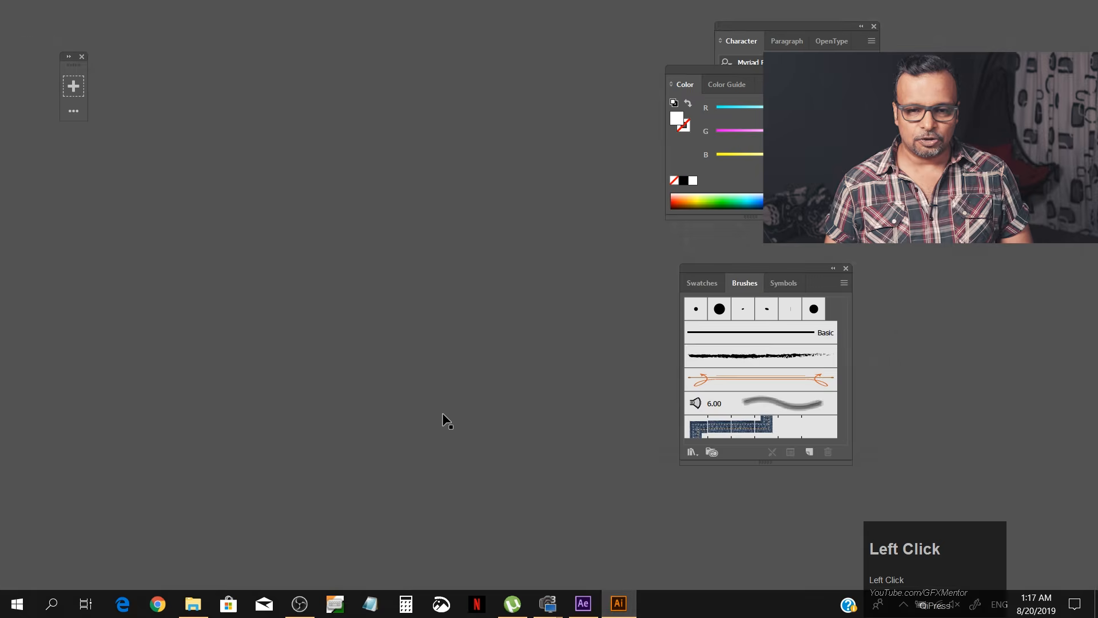
pyautogui.click(412, 378)
pyautogui.moveTo(412, 377)
pyautogui.mouseDown()
pyautogui.moveTo(420, 360)
pyautogui.moveTo(409, 366)
pyautogui.mouseUp()
pyautogui.click(162, 277)
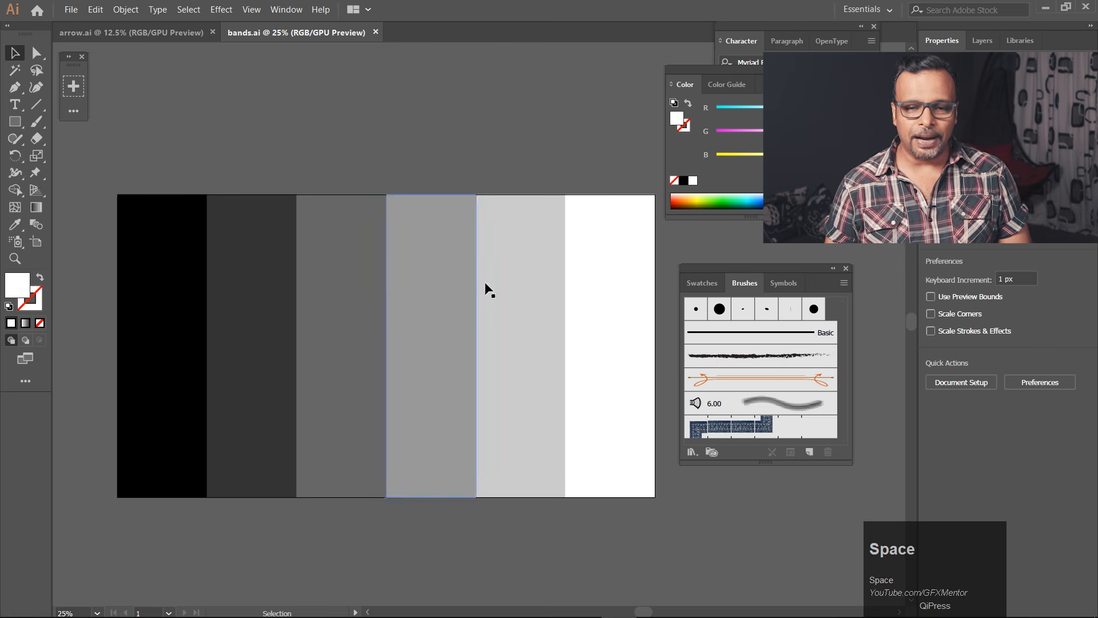
# Inspect the bands in bands.ai one by one, from white through the greys to black.
pyautogui.click(412, 140)
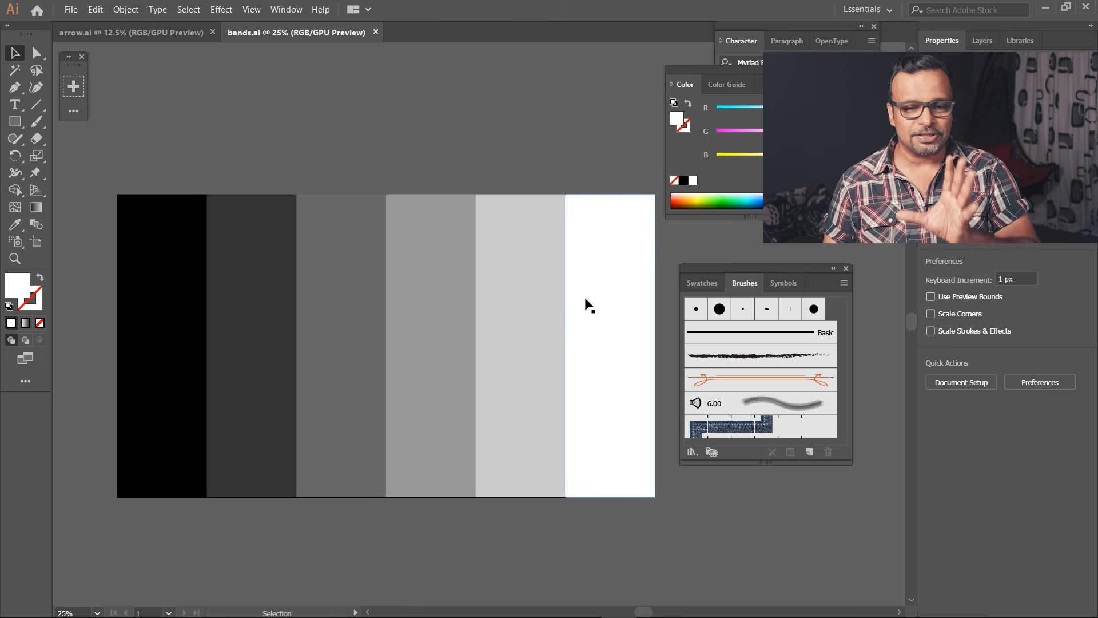
pyautogui.click(599, 301)
pyautogui.click(506, 284)
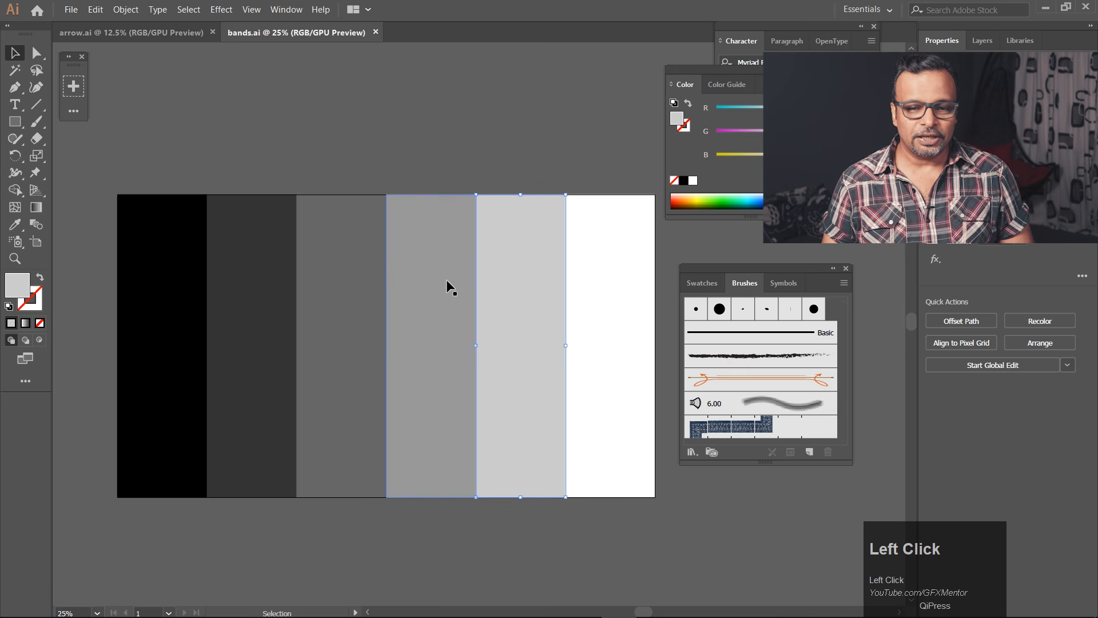
pyautogui.click(403, 285)
pyautogui.click(323, 284)
pyautogui.click(267, 286)
pyautogui.click(166, 282)
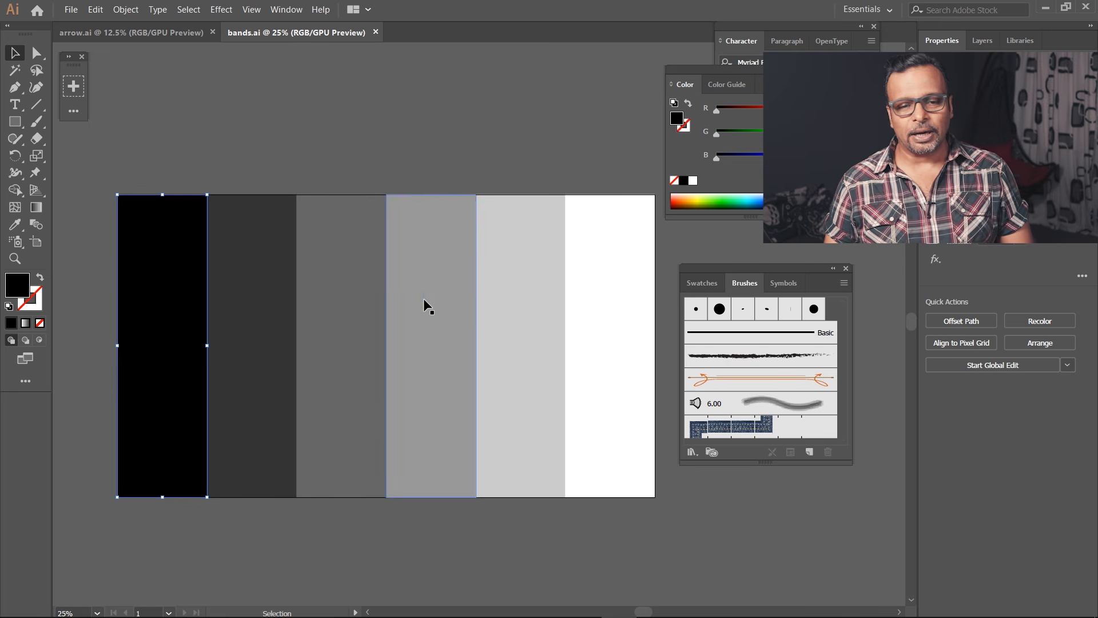
pyautogui.click(530, 140)
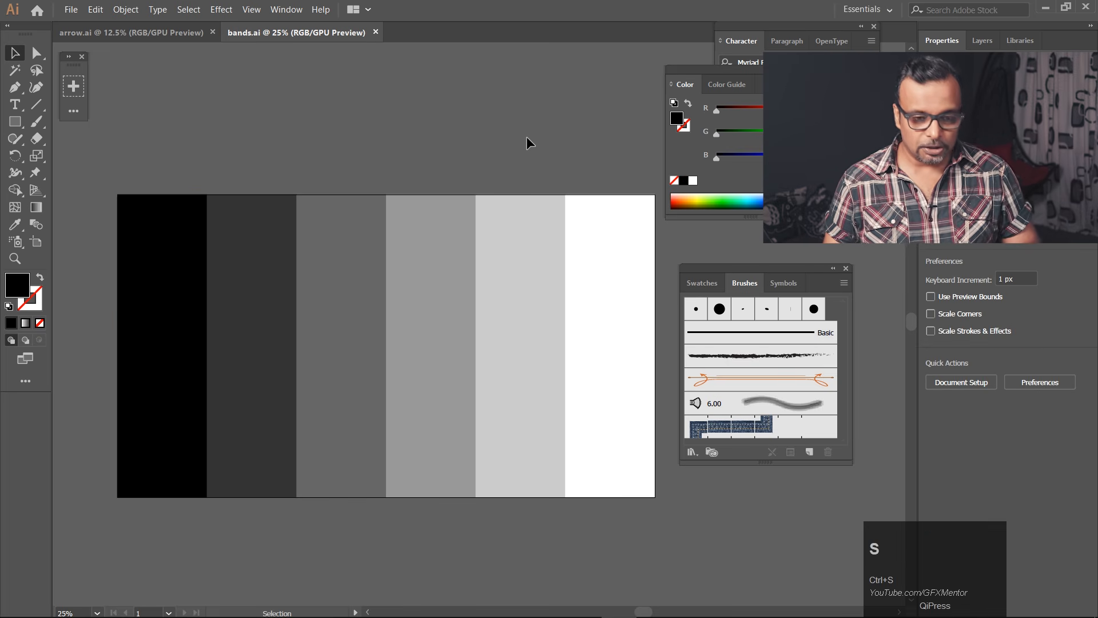
# Switch back to After Effects, import bands.ai from the Desktop and place it as the top layer of Comp 3.
pyautogui.hotkey('alt', 'Tab')
pyautogui.doubleClick(73, 391)
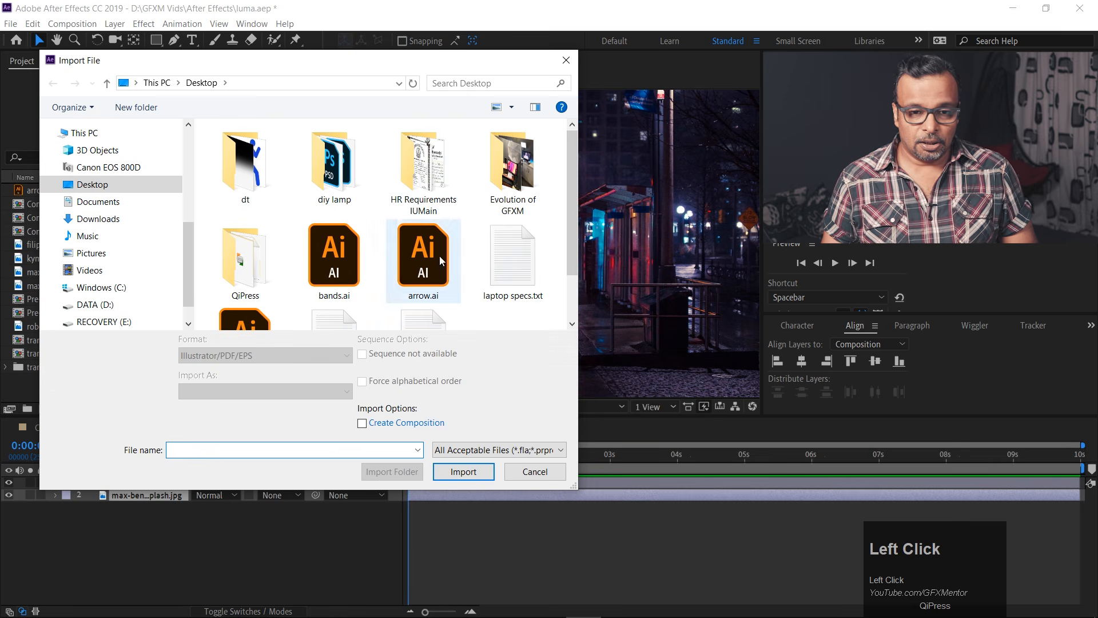
pyautogui.click(320, 263)
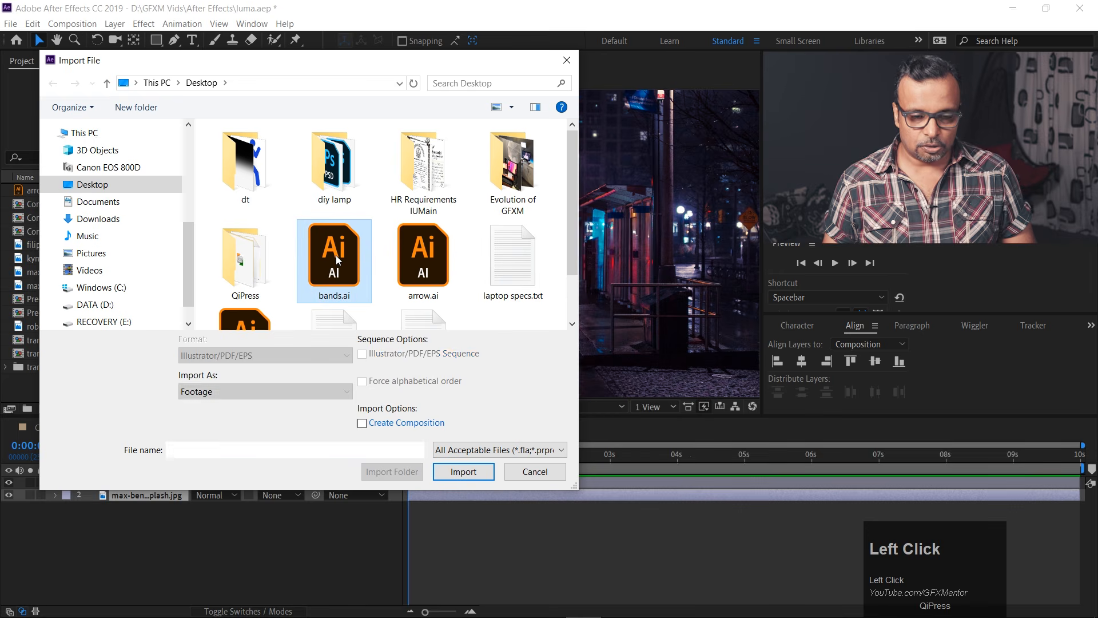
pyautogui.click(463, 472)
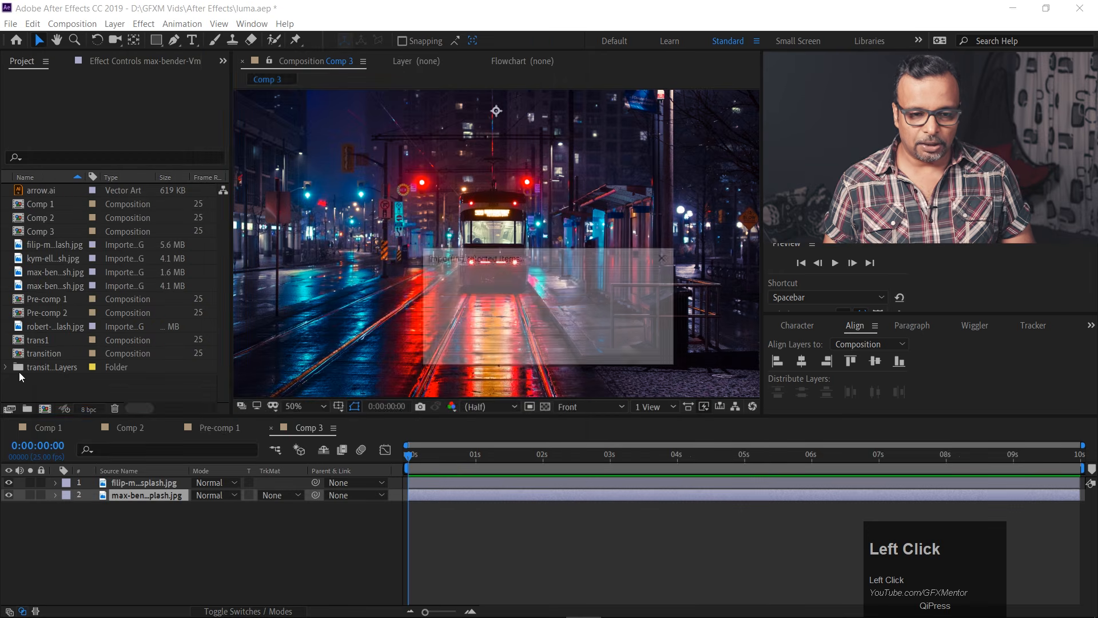
pyautogui.moveTo(39, 204); pyautogui.dragTo(81, 486)
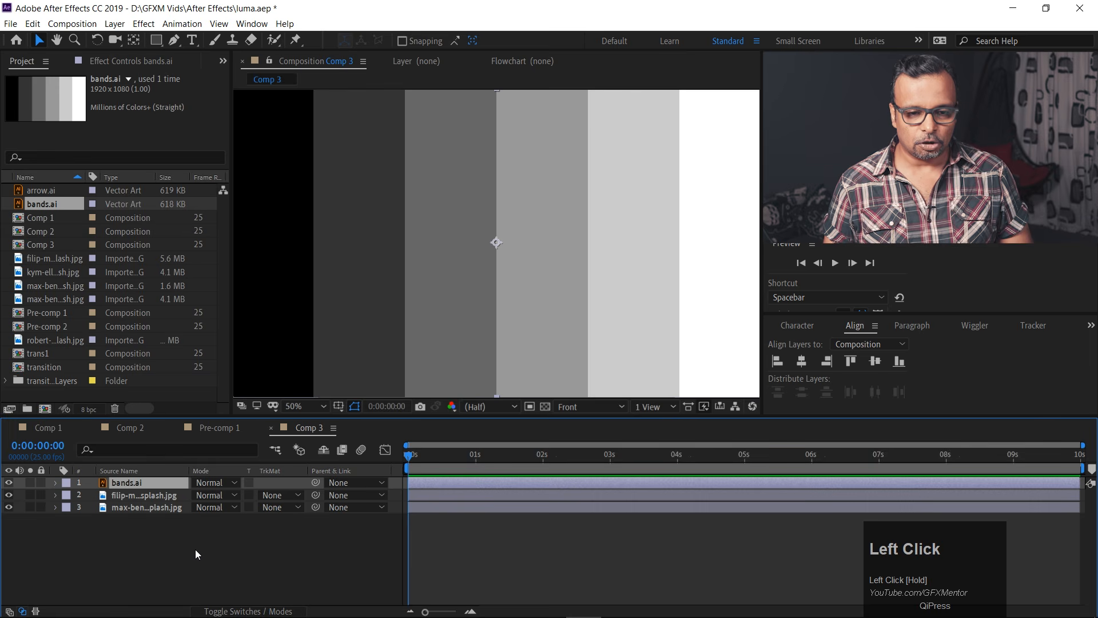
pyautogui.click(252, 612)
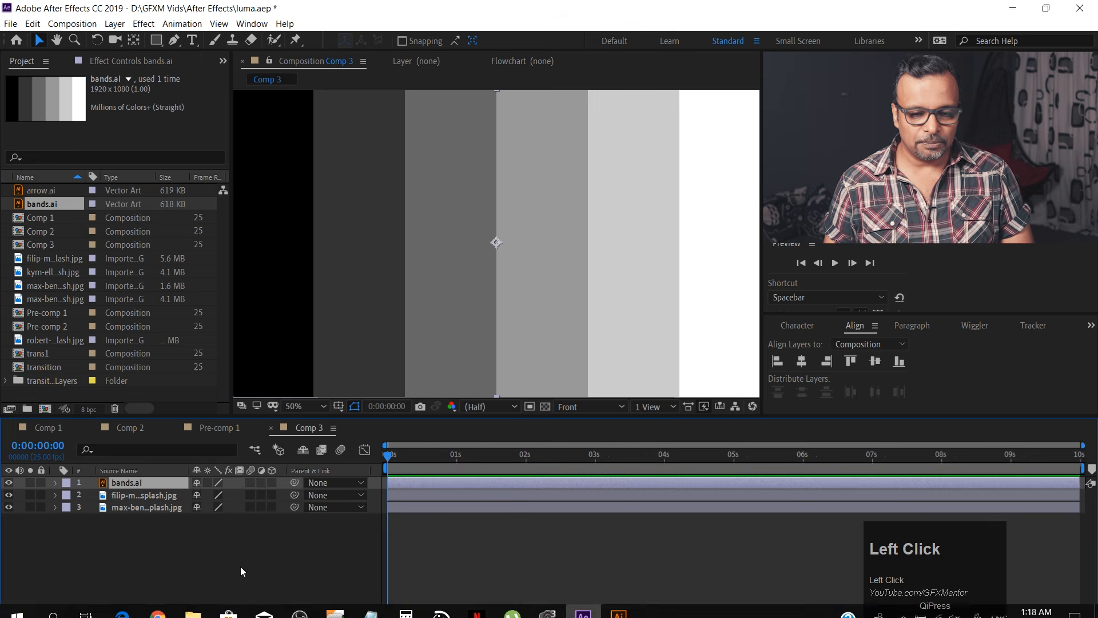
pyautogui.click(239, 611)
pyautogui.click(293, 495)
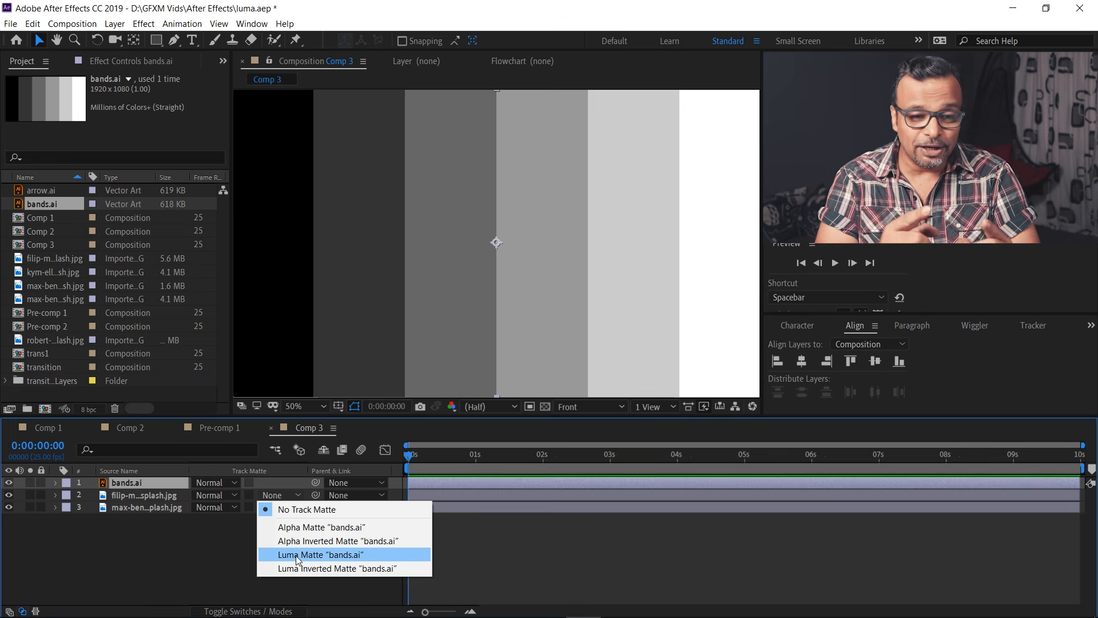
pyautogui.click(178, 548)
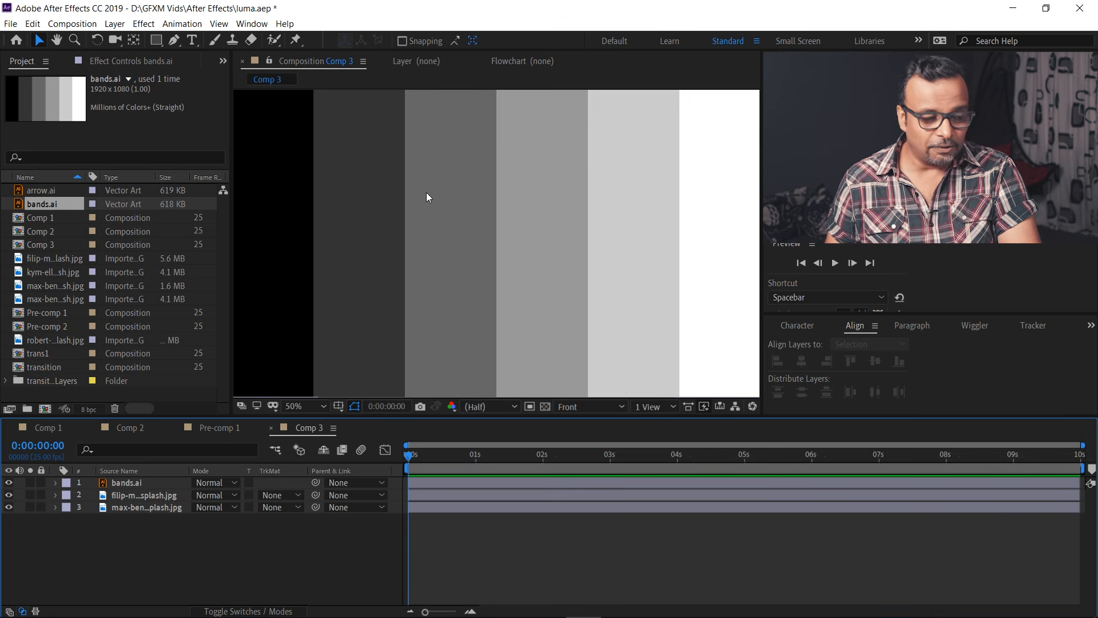
# Check the layer stack by hiding and showing the bands.ai layer and the tram photo layer.
pyautogui.click(135, 499)
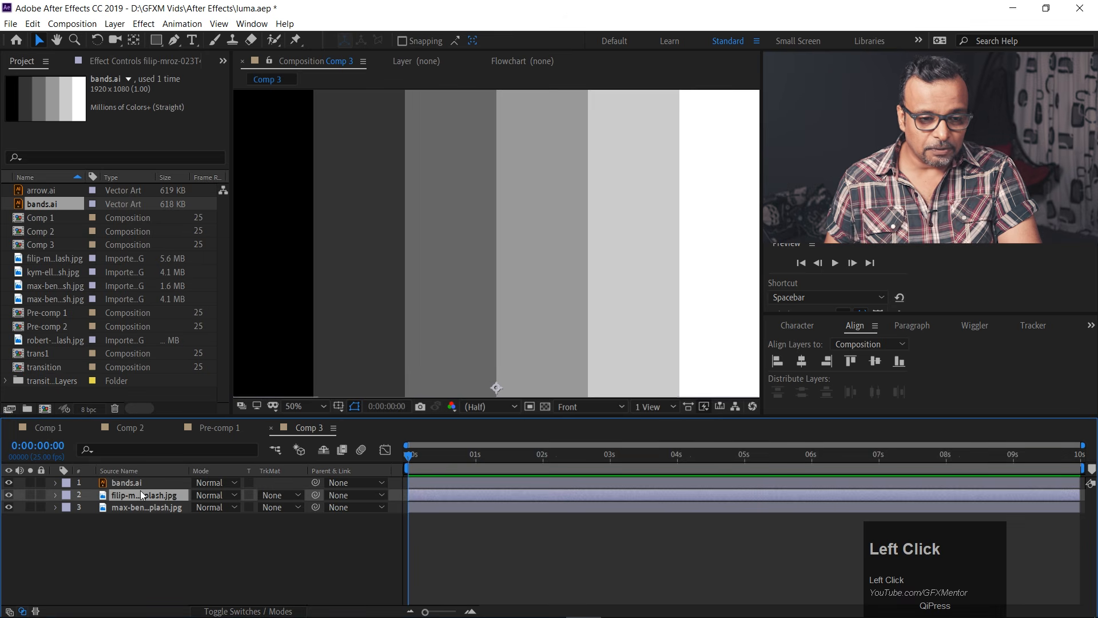
pyautogui.click(126, 506)
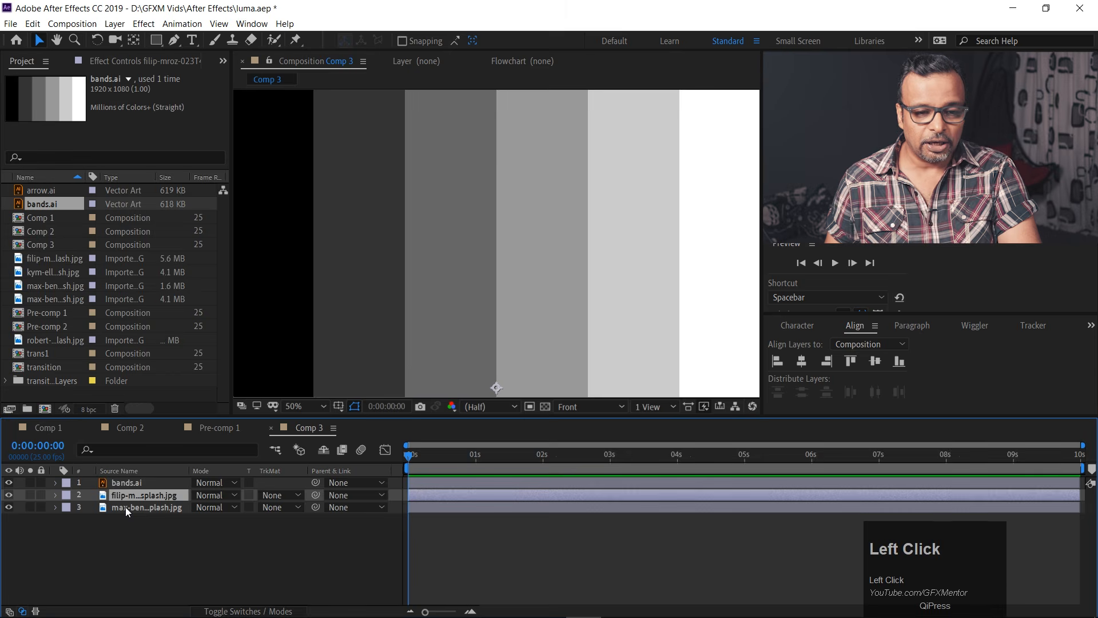
pyautogui.click(10, 484)
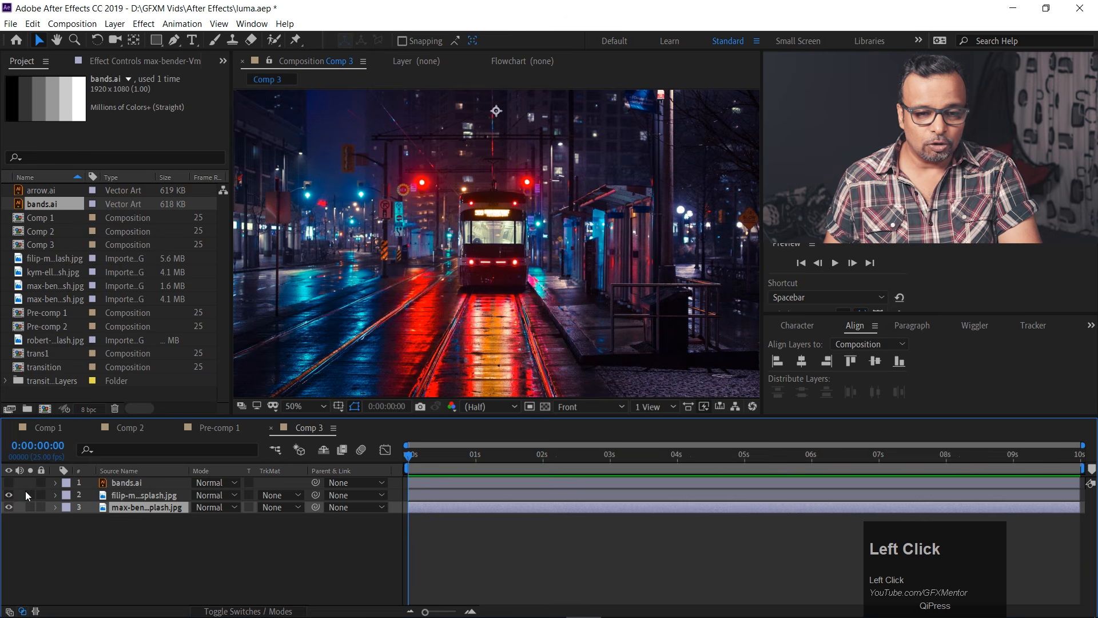
pyautogui.click(142, 495)
pyautogui.click(10, 495)
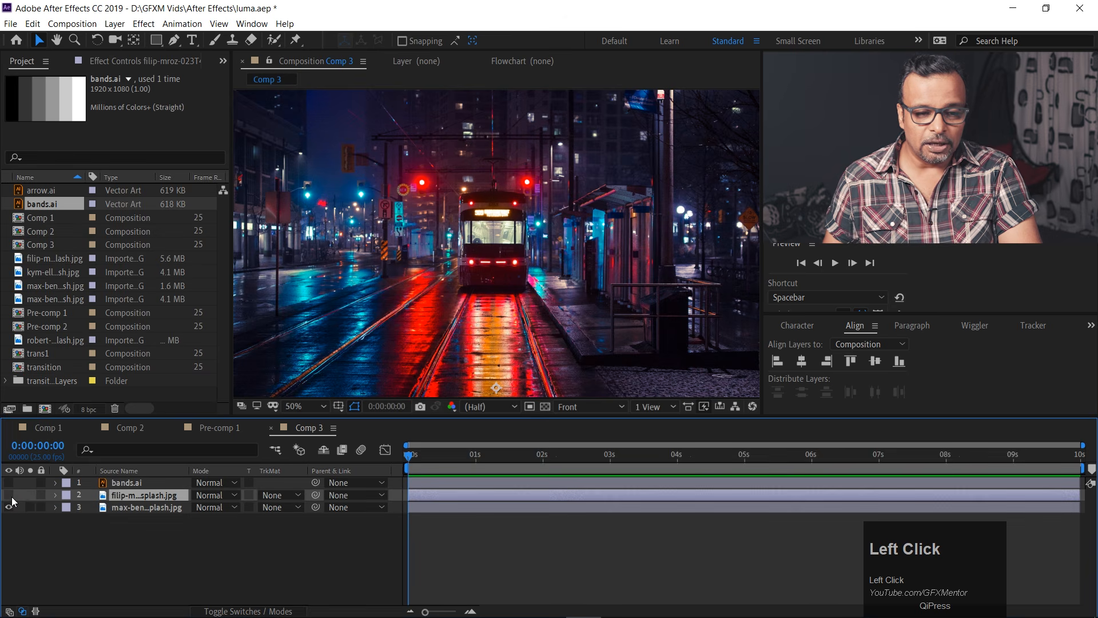
pyautogui.click(10, 495)
pyautogui.click(10, 482)
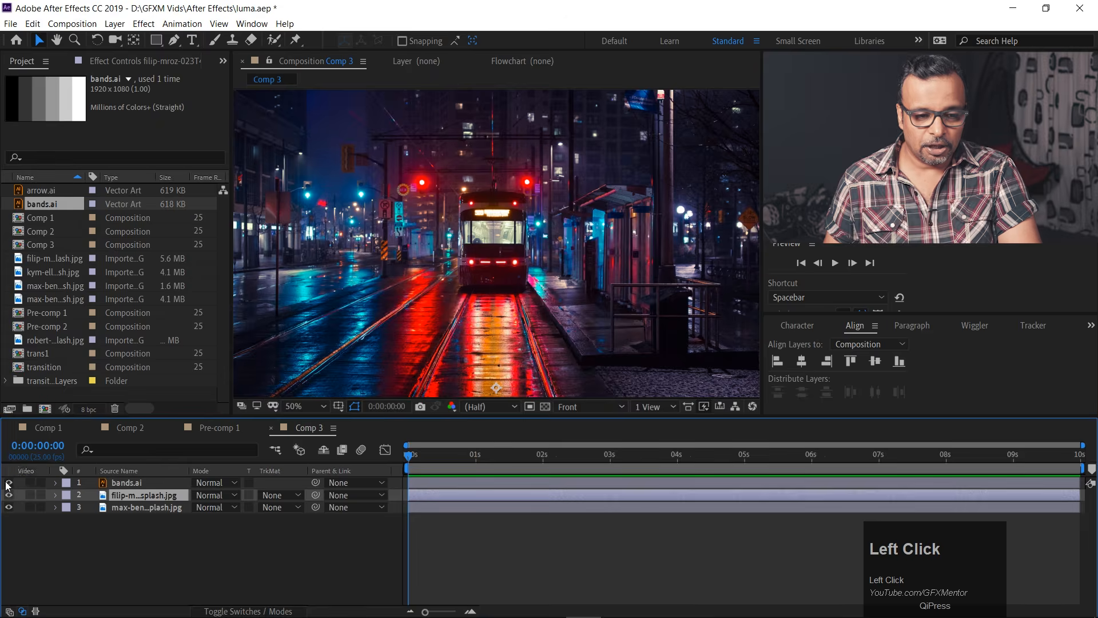
# Set the tram photo layer's track matte to Alpha Matte "bands.ai".
pyautogui.click(125, 484)
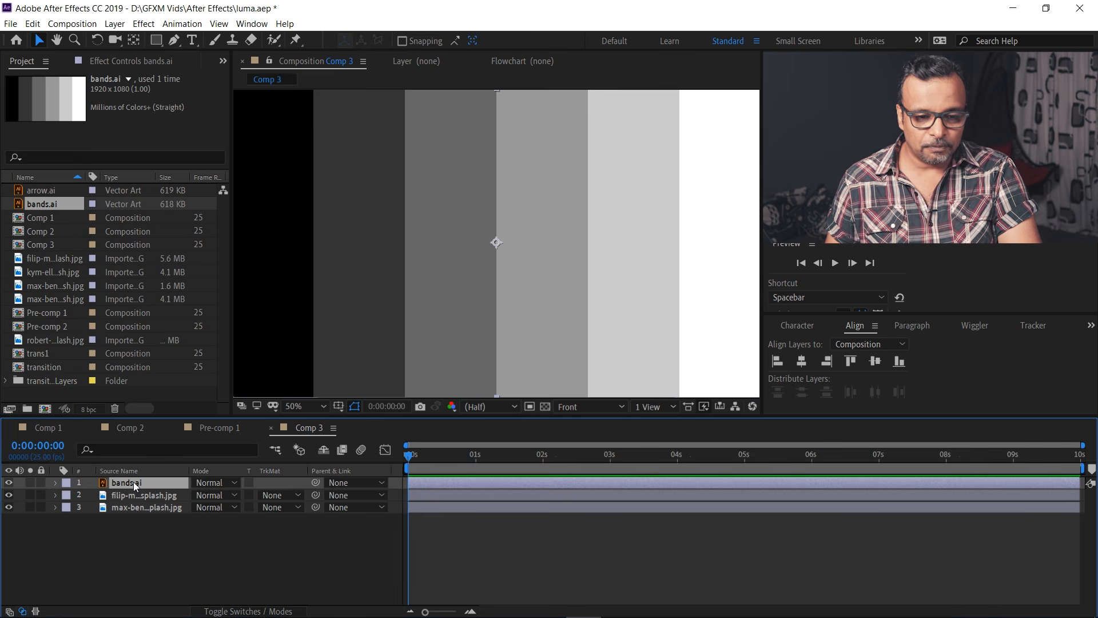
pyautogui.click(283, 496)
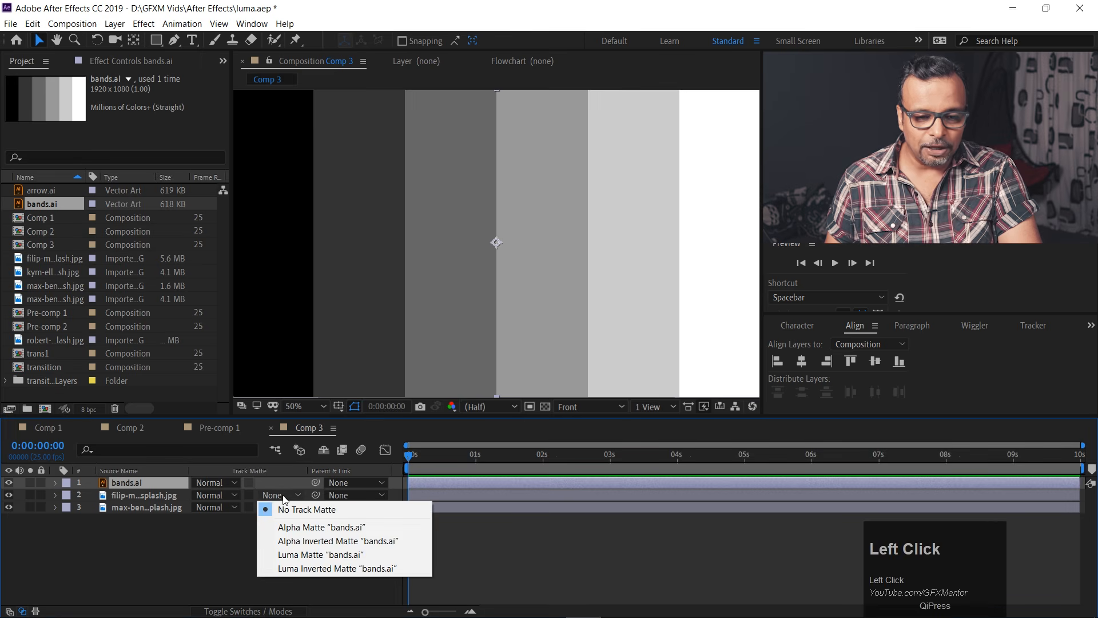
pyautogui.click(289, 528)
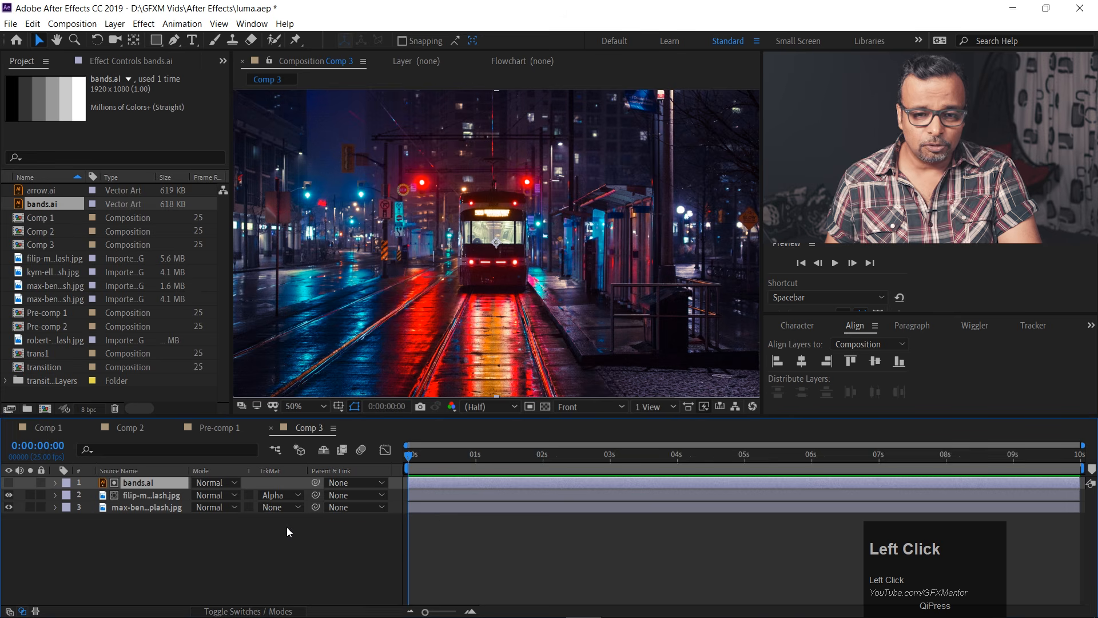
# Set the tram photo layer's track matte to Luma Matte "bands.ai" and enlarge the composition viewer.
pyautogui.click(280, 495)
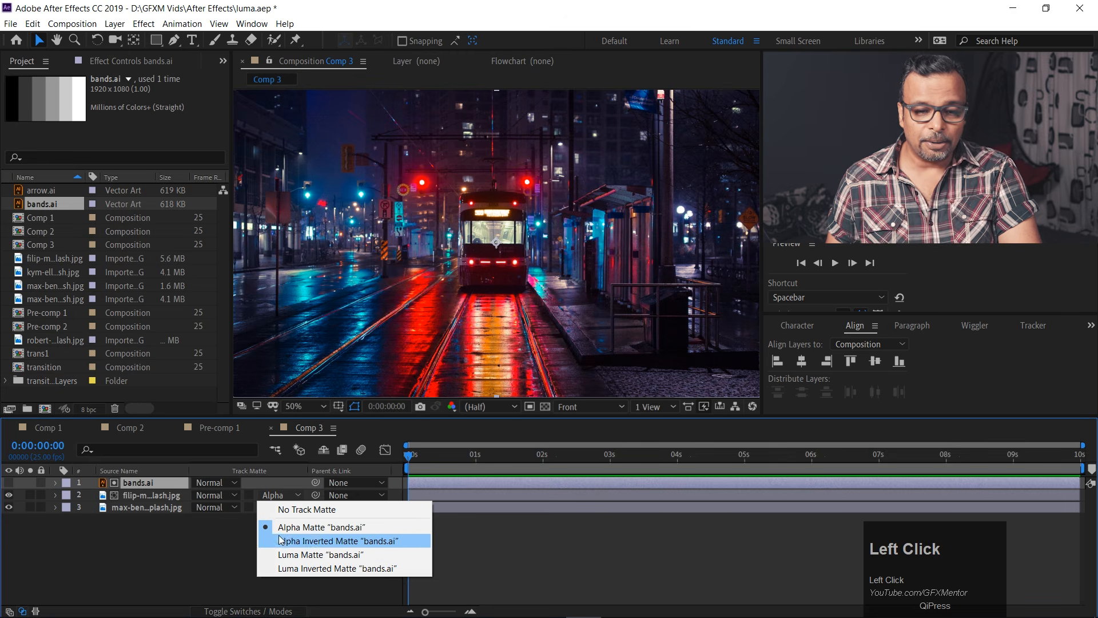
pyautogui.click(314, 554)
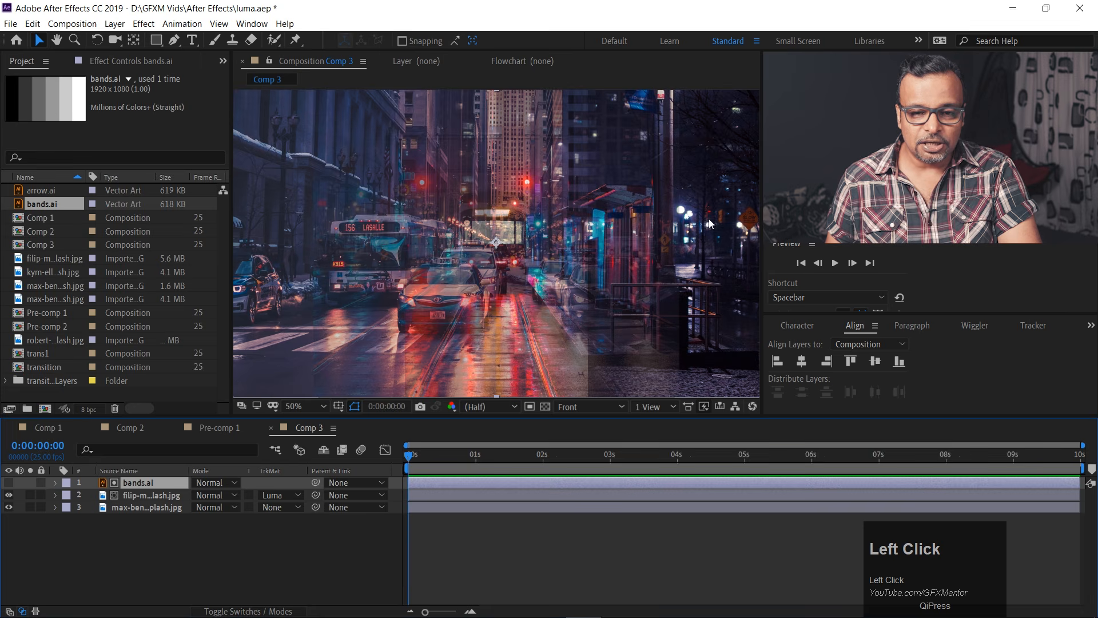
pyautogui.moveTo(470, 417); pyautogui.dragTo(474, 489)
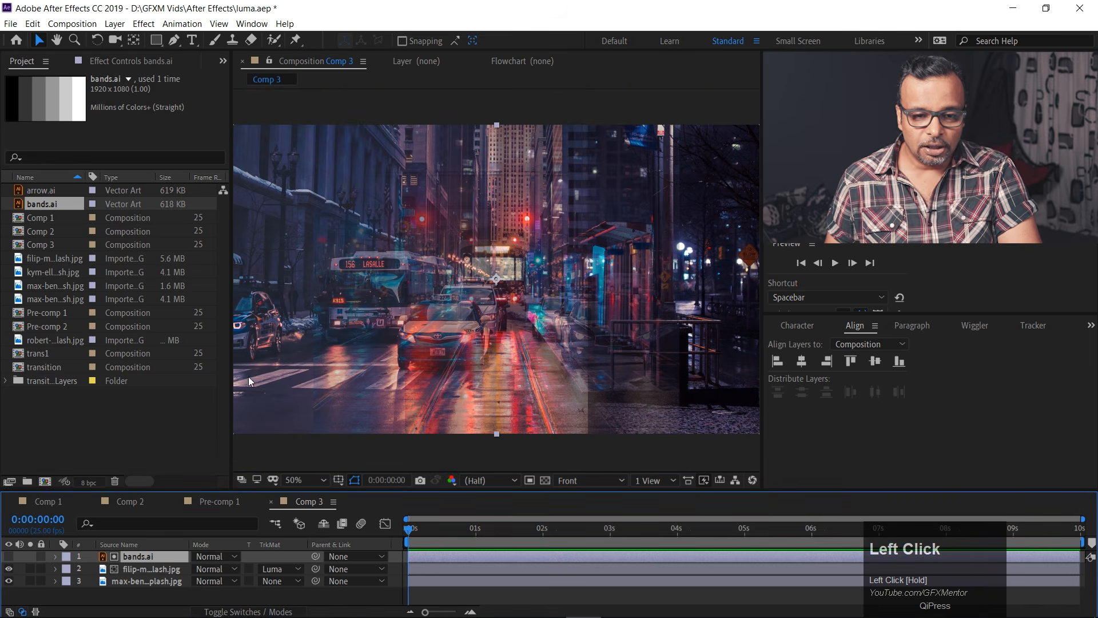
pyautogui.moveTo(234, 374); pyautogui.dragTo(190, 366)
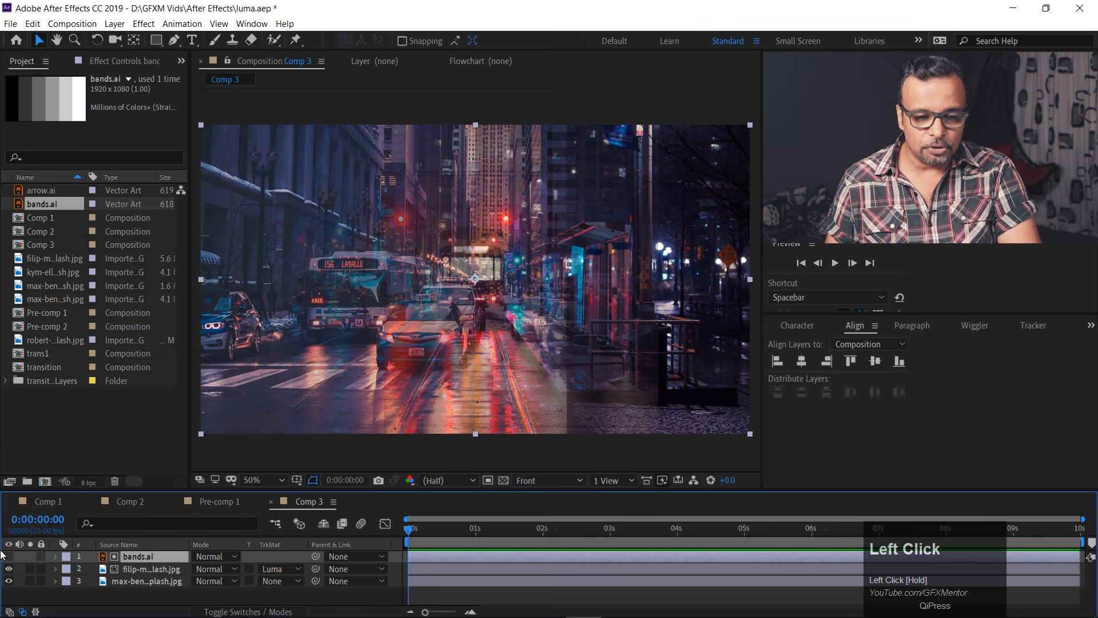
# Hide the street photo layer with the bus and add the mountain photo to Comp 3 directly beneath the tram layer.
pyautogui.click(8, 581)
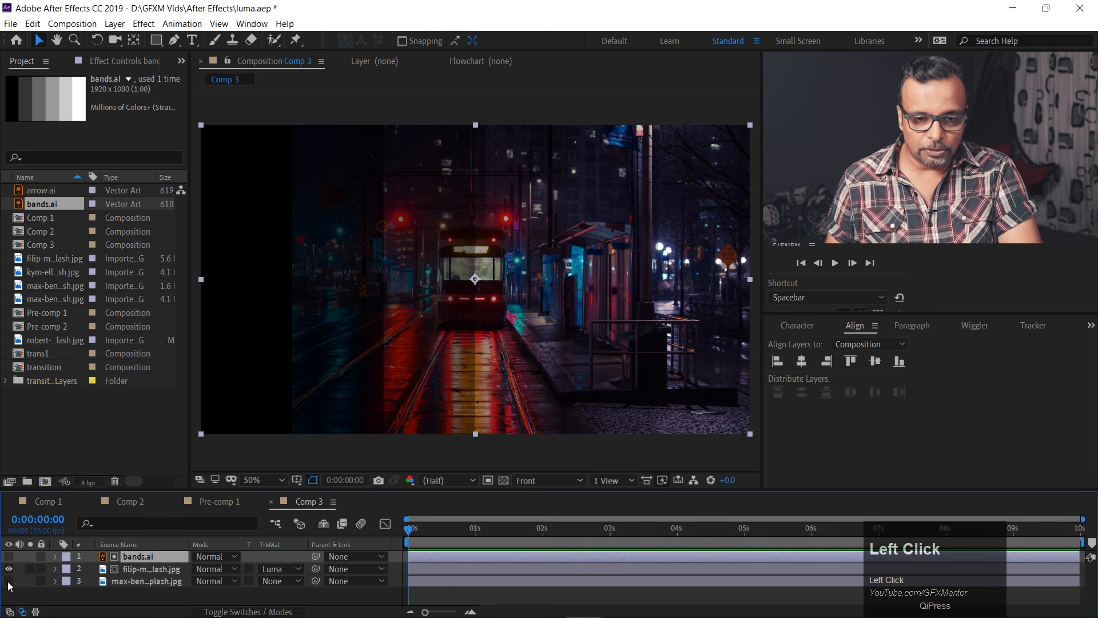
pyautogui.click(218, 256)
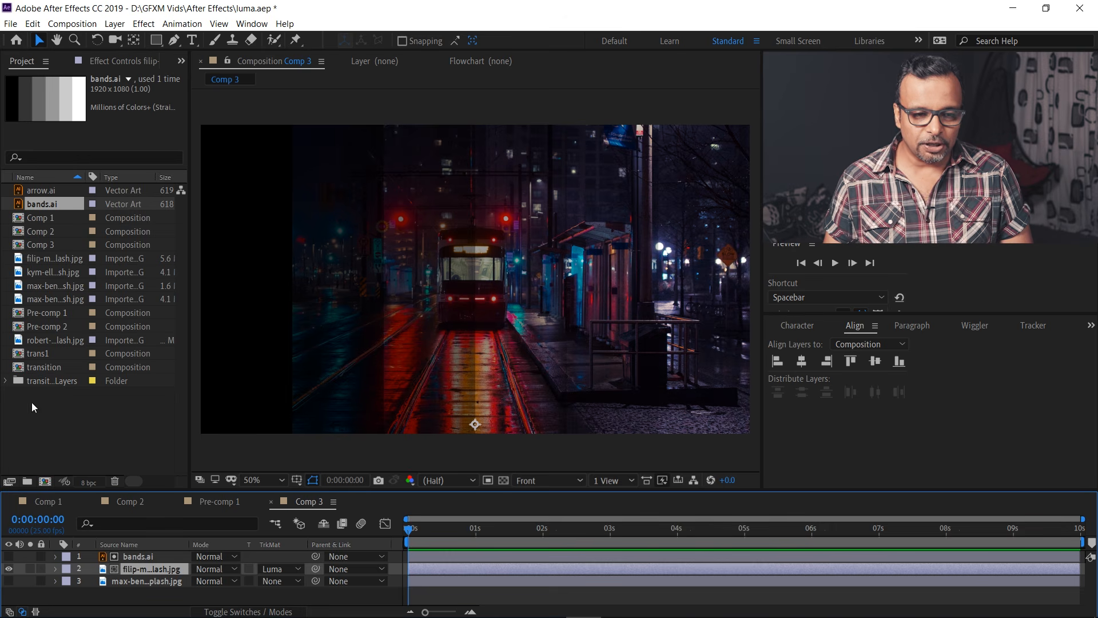
pyautogui.click(46, 297)
pyautogui.click(46, 273)
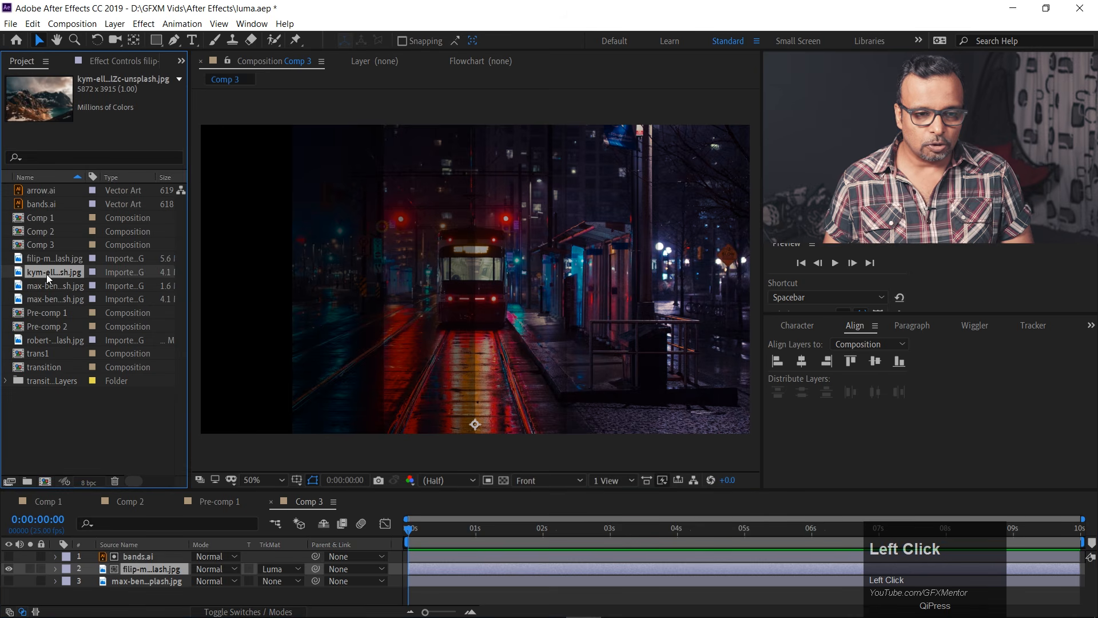
pyautogui.moveTo(47, 273); pyautogui.dragTo(53, 578)
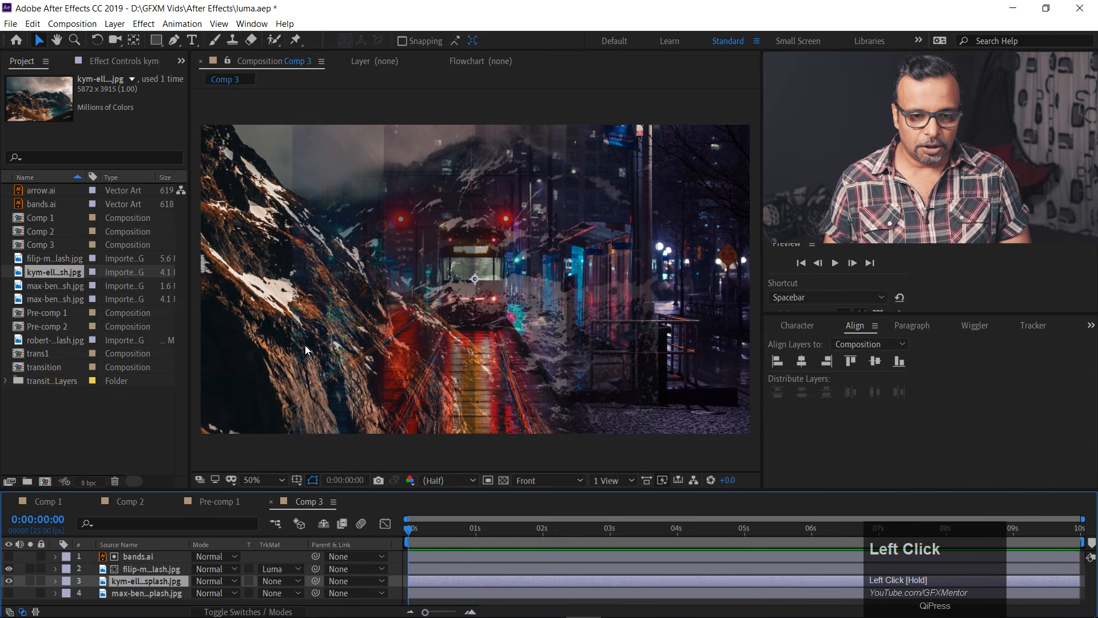
# Scale the mountain photo layer to 48% with the tram layer temporarily hidden, and show the tram layer again.
pyautogui.click(9, 569)
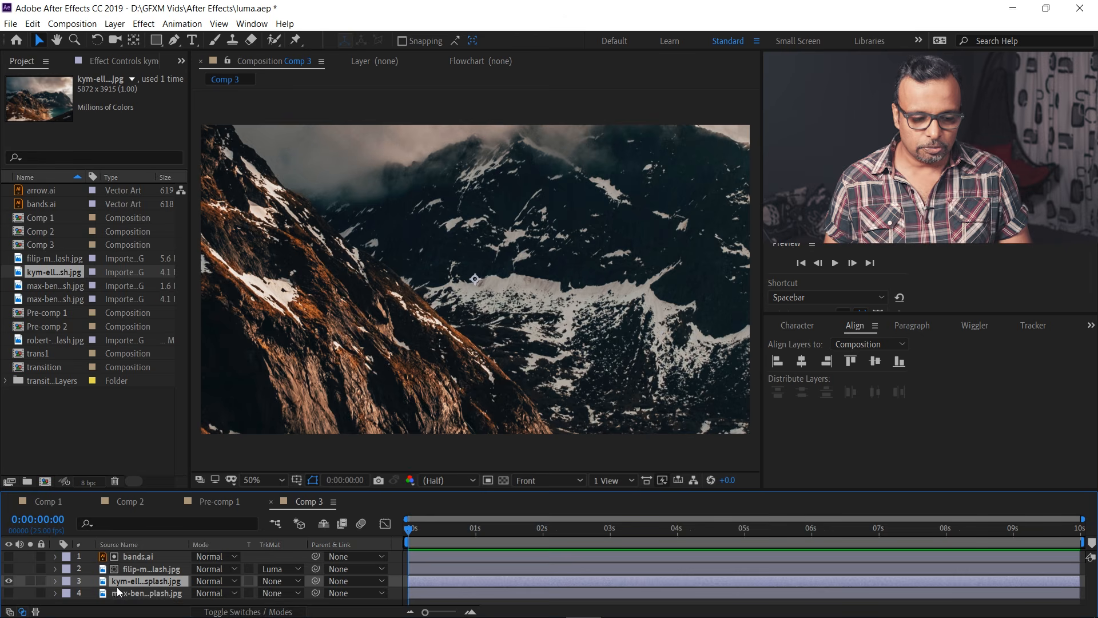
pyautogui.press('s')
pyautogui.moveTo(221, 595); pyautogui.dragTo(5, 582)
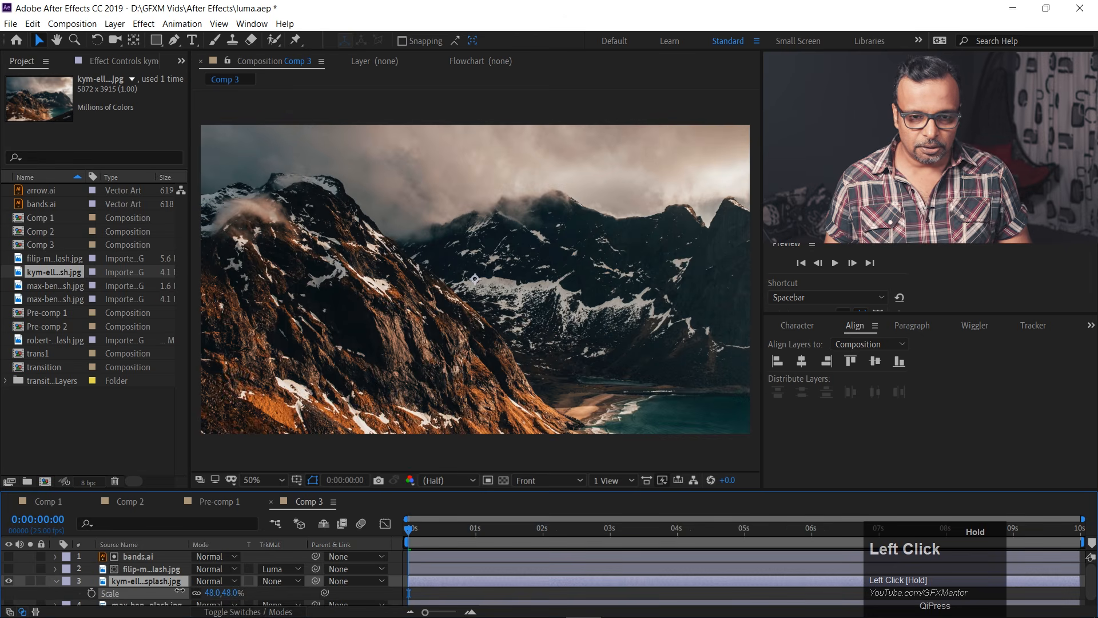
pyautogui.click(8, 569)
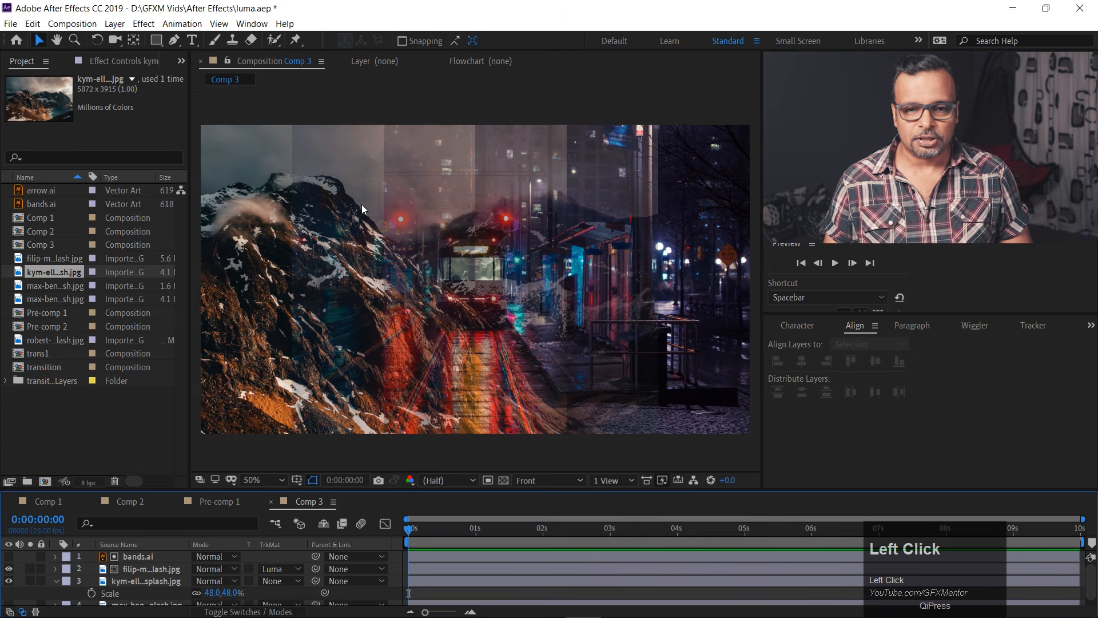
# Widen the composition viewer to examine the banded blend and select the luma-matted tram layer.
pyautogui.scroll(-1, 386, 211)
pyautogui.moveTo(189, 286); pyautogui.dragTo(100, 290)
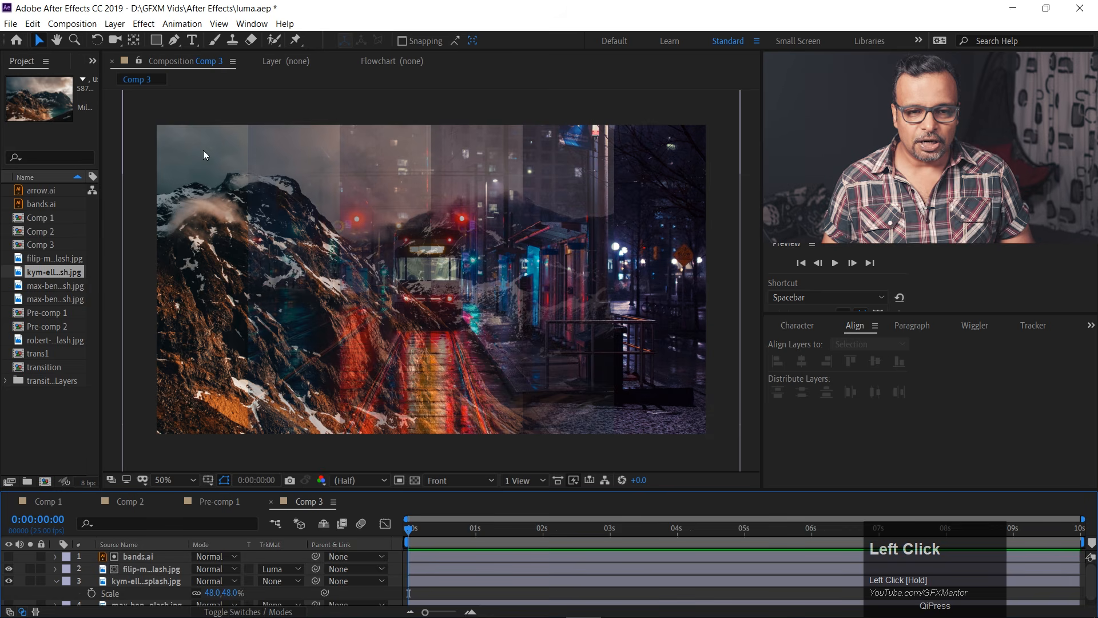
pyautogui.click(135, 569)
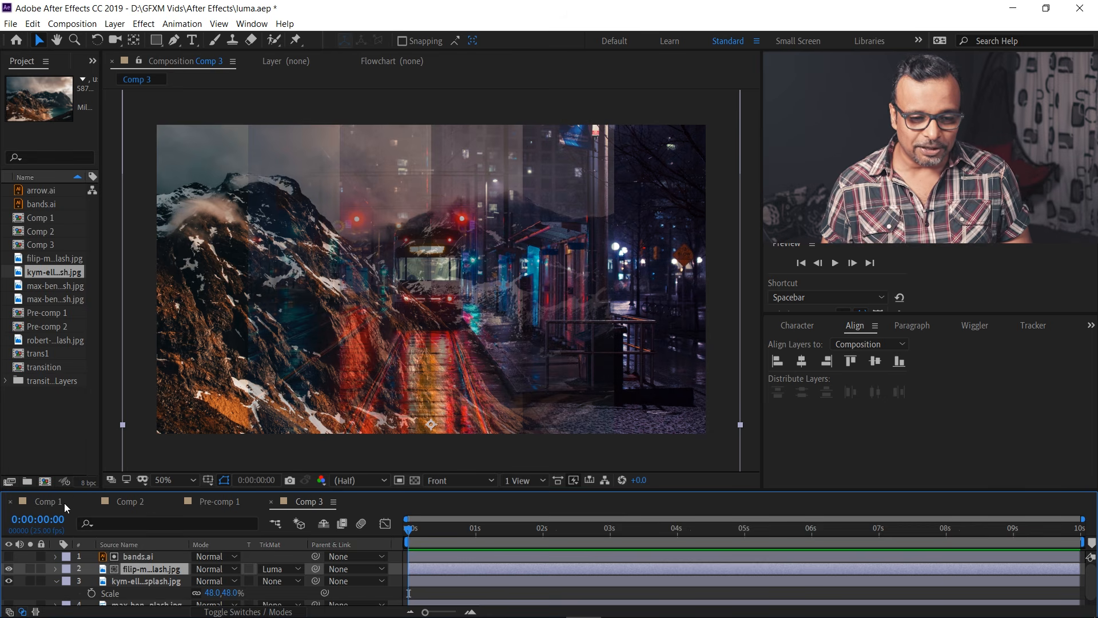
# Open Comp 2, play the arrow transition from the start, and scrub back through it to the first frame.
pyautogui.click(121, 504)
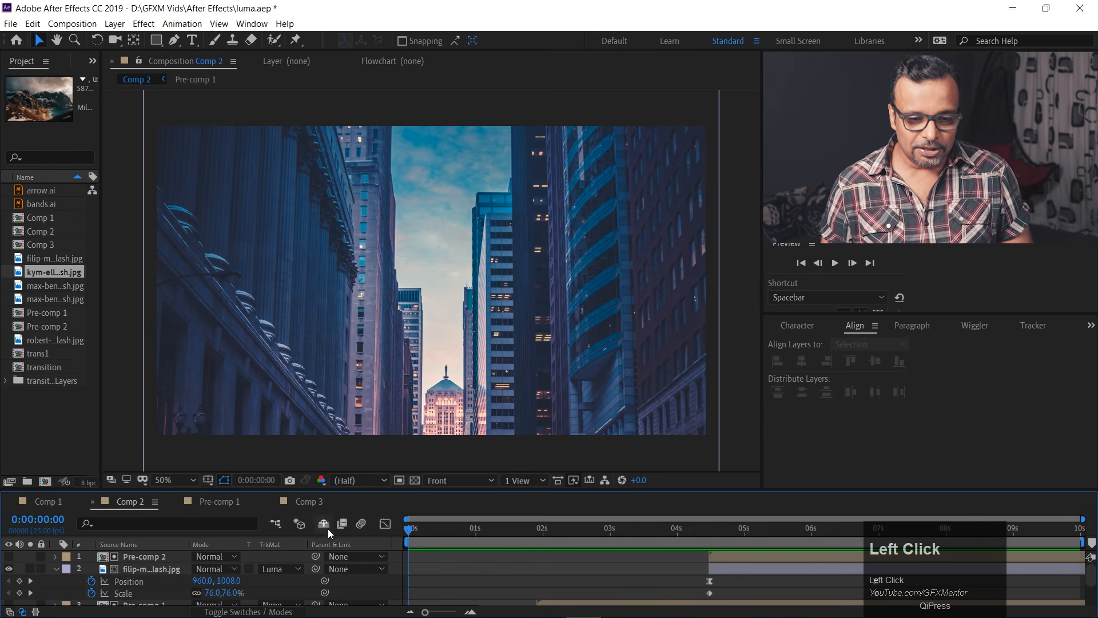
pyautogui.click(403, 529)
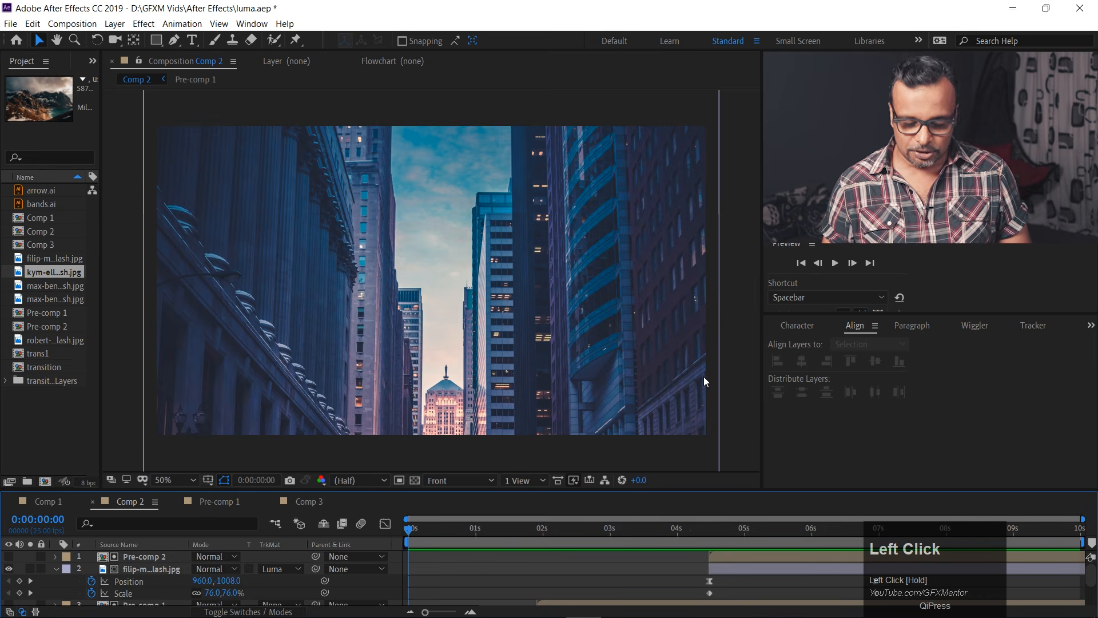
pyautogui.press('space')
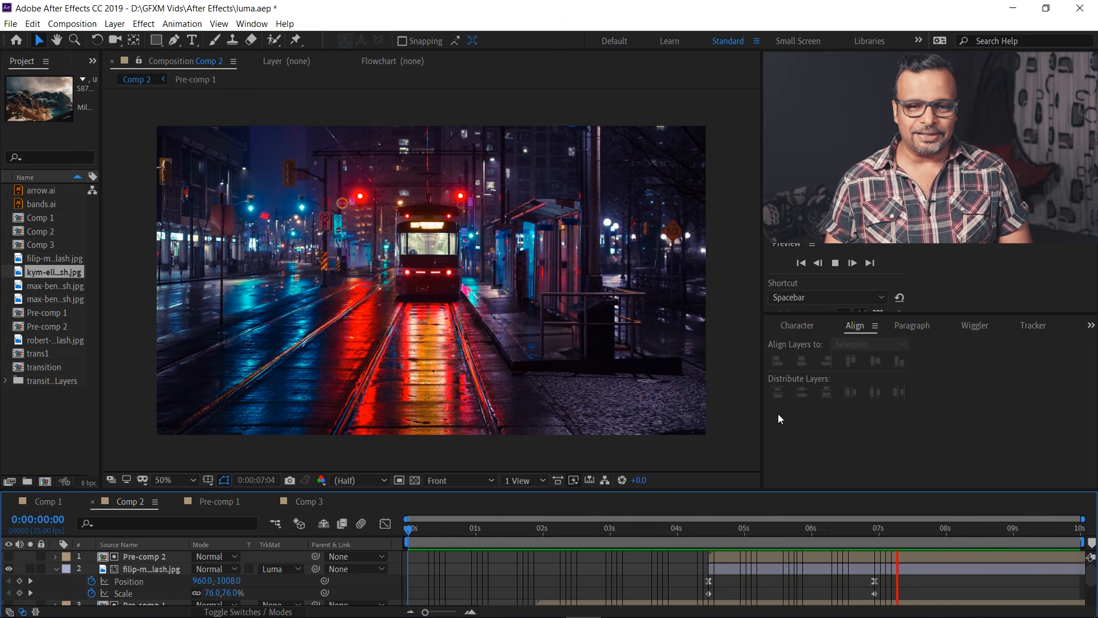
pyautogui.press('space')
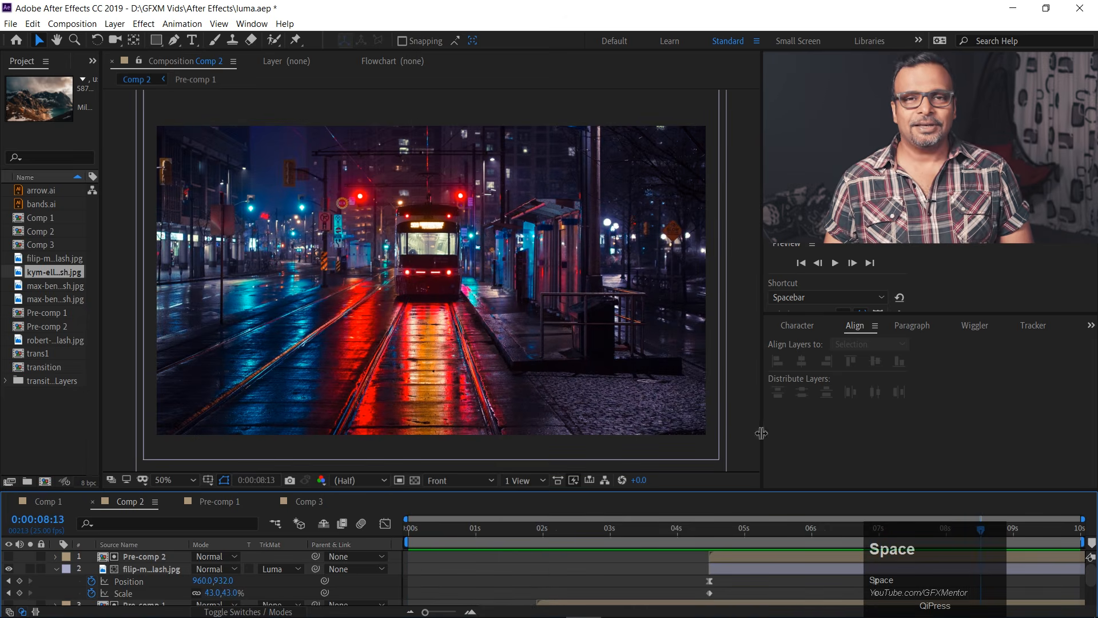
pyautogui.click(825, 528)
pyautogui.moveTo(804, 528); pyautogui.dragTo(387, 540)
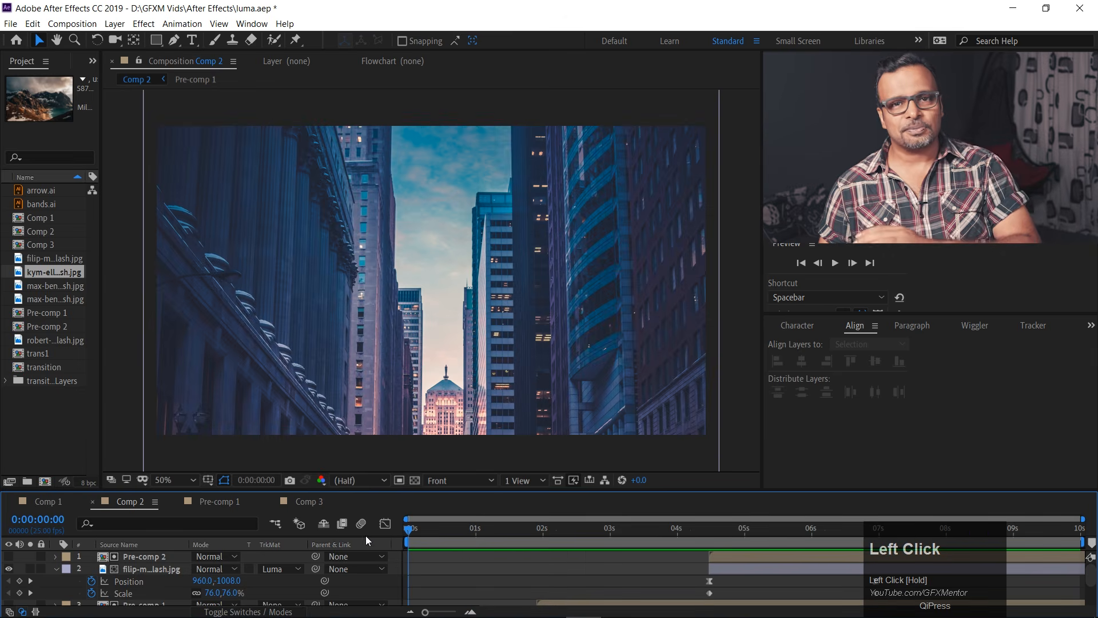
# Switch to Illustrator and examine the arrow artwork in arrow.ai.
pyautogui.click(618, 602)
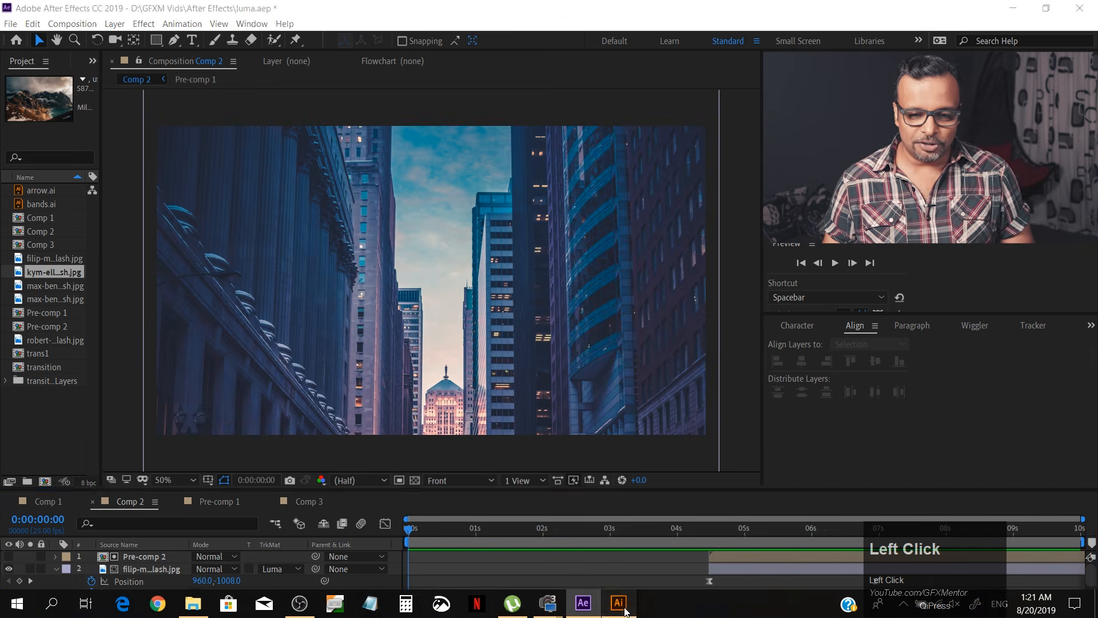
pyautogui.click(159, 33)
pyautogui.press('space')
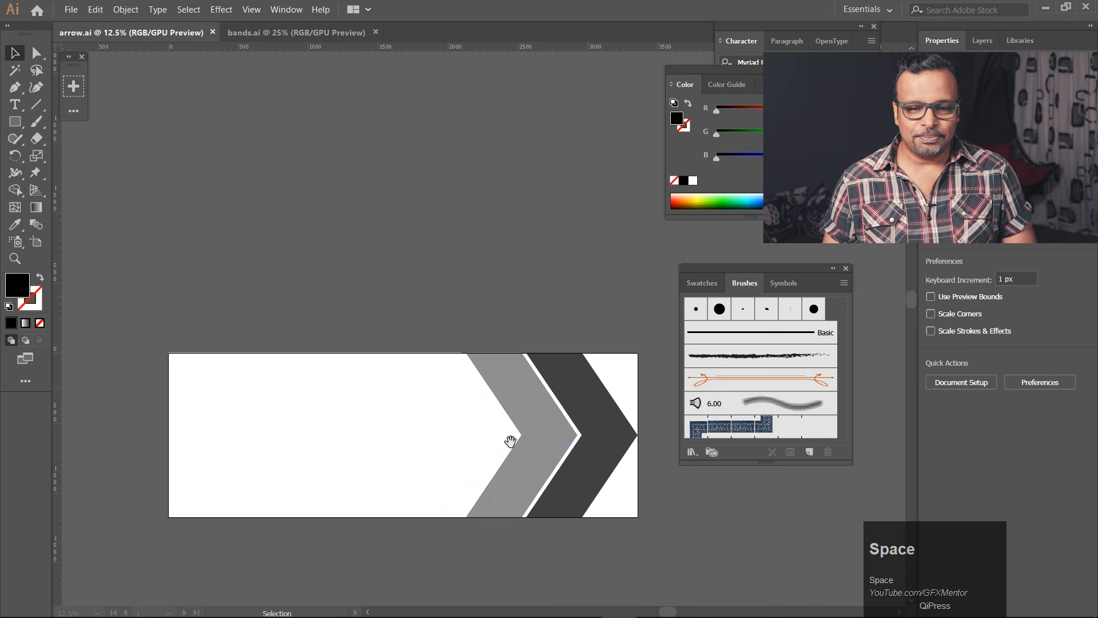
pyautogui.moveTo(508, 441); pyautogui.dragTo(501, 258)
# Move the dark chevron, the grey chevron and the white arrow apart below the arrow.ai artboard.
pyautogui.press('d')
pyautogui.moveTo(125, 133); pyautogui.dragTo(640, 446)
pyautogui.click(472, 509)
pyautogui.moveTo(583, 257); pyautogui.dragTo(451, 430)
pyautogui.moveTo(528, 268); pyautogui.dragTo(490, 502)
pyautogui.moveTo(358, 259); pyautogui.dragTo(236, 492)
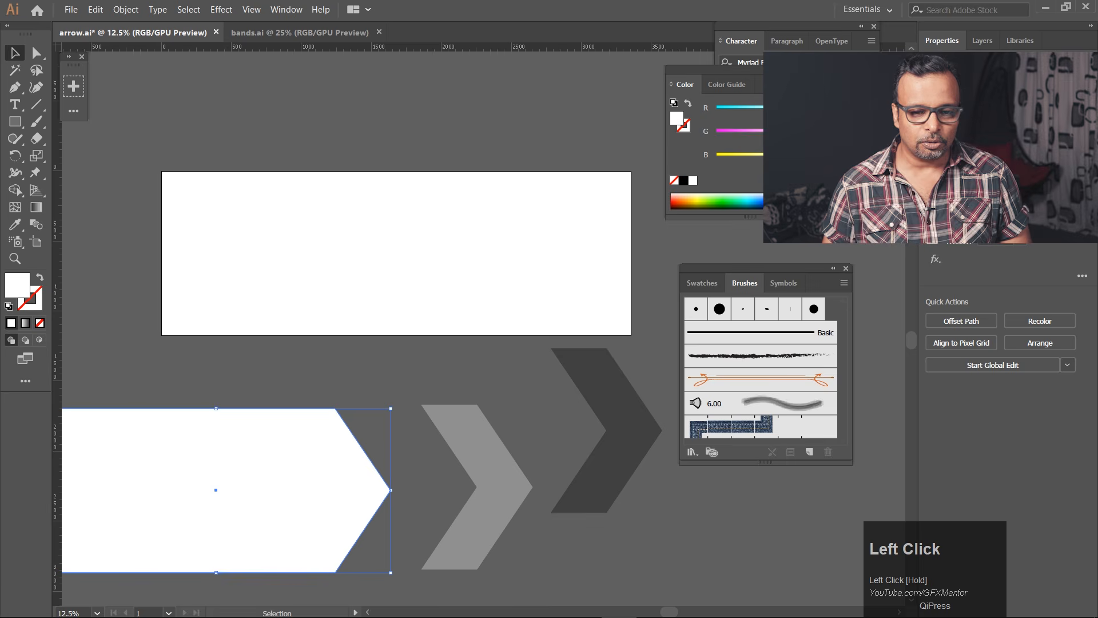
# Undo the moves of the three arrow pieces in arrow.ai and deselect everything.
pyautogui.click(653, 537)
pyautogui.hotkey('ctrl', 'z')
pyautogui.hotkey('ctrl', 'z')
pyautogui.hotkey('ctrl', 'z')
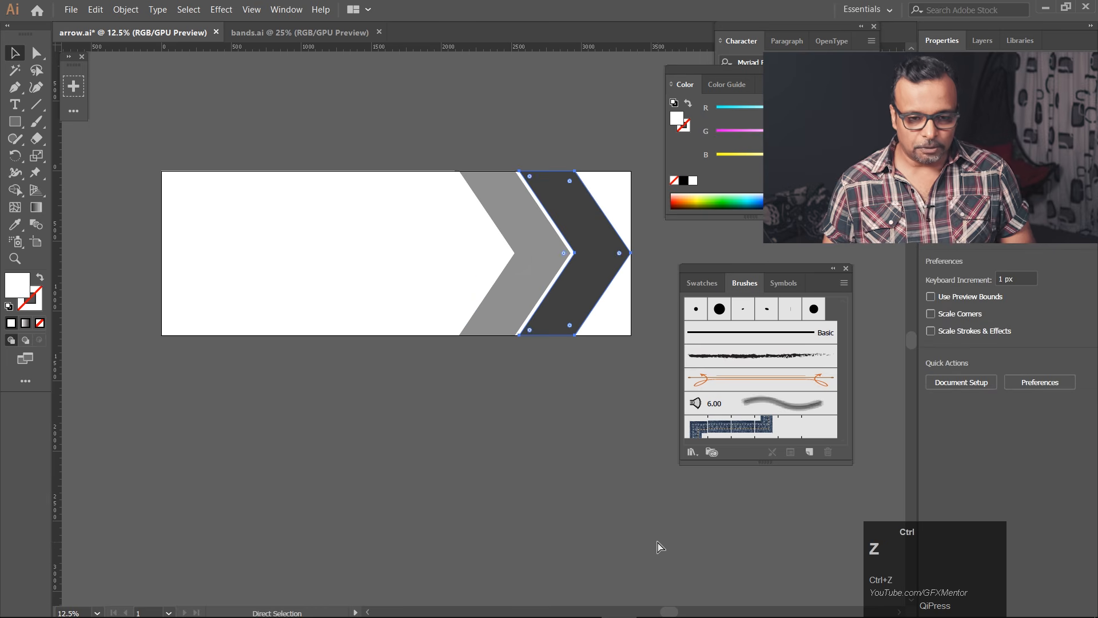
pyautogui.click(550, 406)
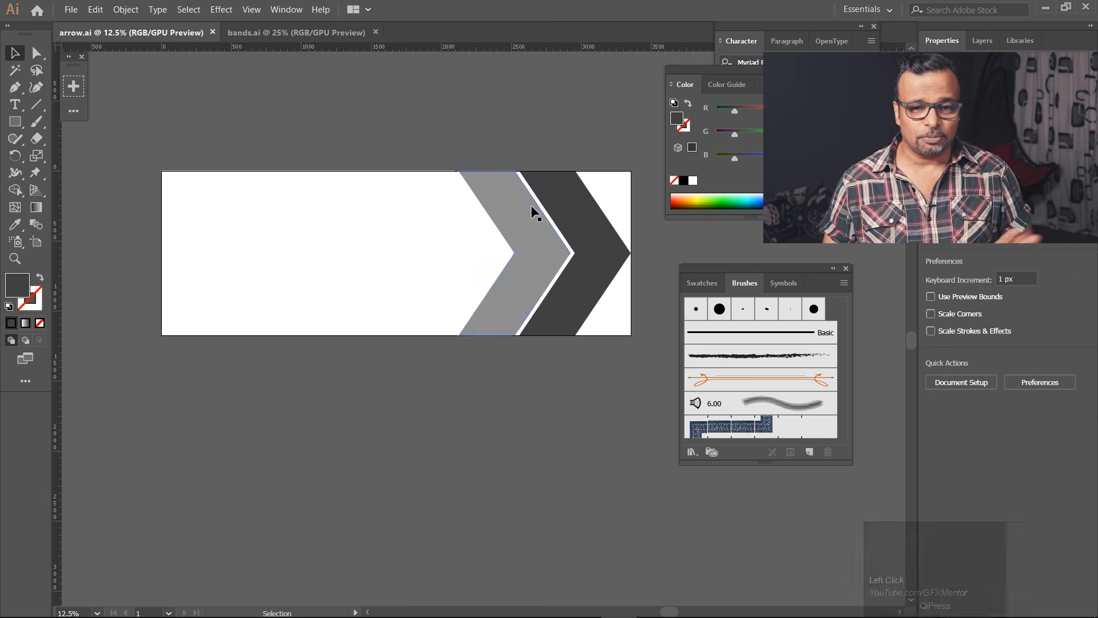
# Create a new 1920 x 1080 px document and draw a narrow full-height rectangle near the artboard's right side.
pyautogui.keyDown('ctrl'); pyautogui.click(168, 20); pyautogui.keyUp('ctrl')
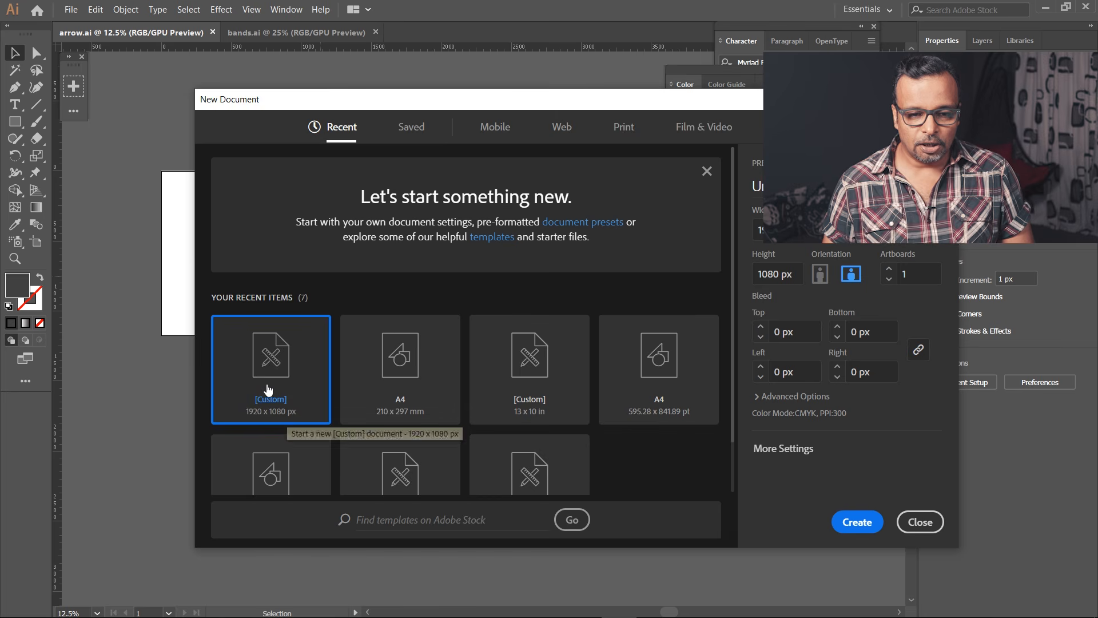
pyautogui.click(858, 525)
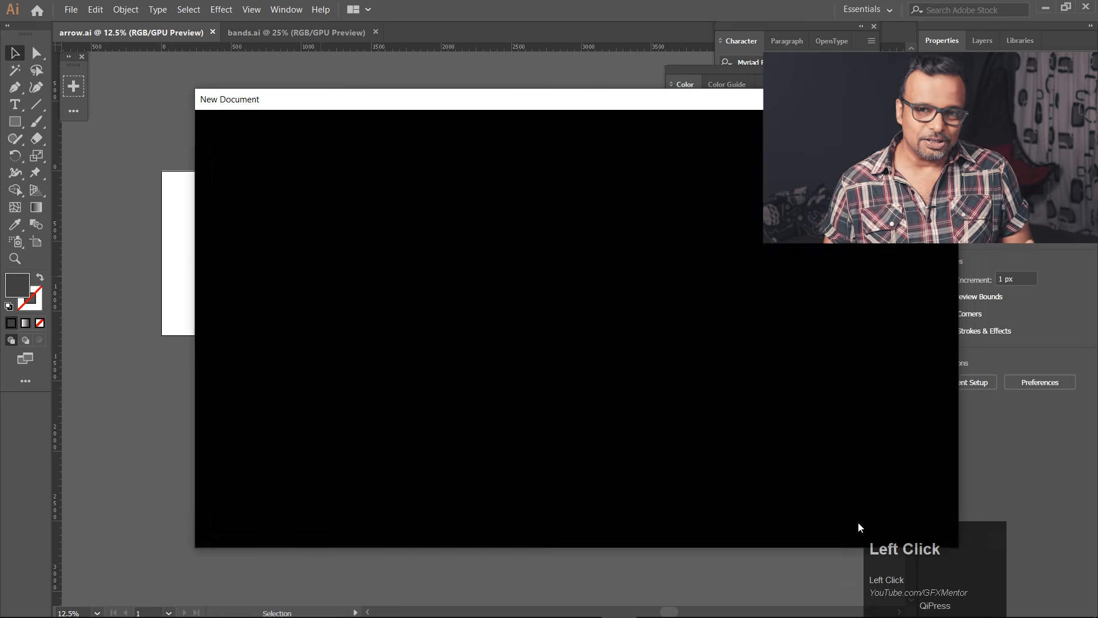
pyautogui.keyDown('alt'); pyautogui.scroll(-2, 200, 212); pyautogui.keyUp('alt')
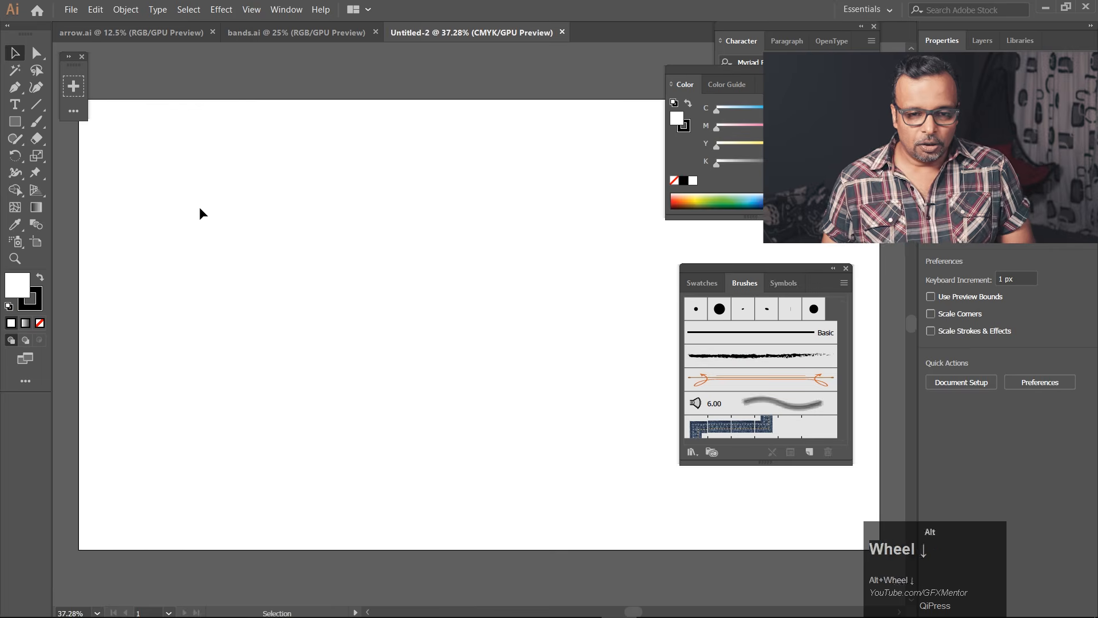
pyautogui.click(17, 123)
pyautogui.moveTo(511, 135); pyautogui.dragTo(582, 438)
# Add a midpoint anchor to each long side of the rectangle and shift both anchors right to form a chevron.
pyautogui.click(15, 87)
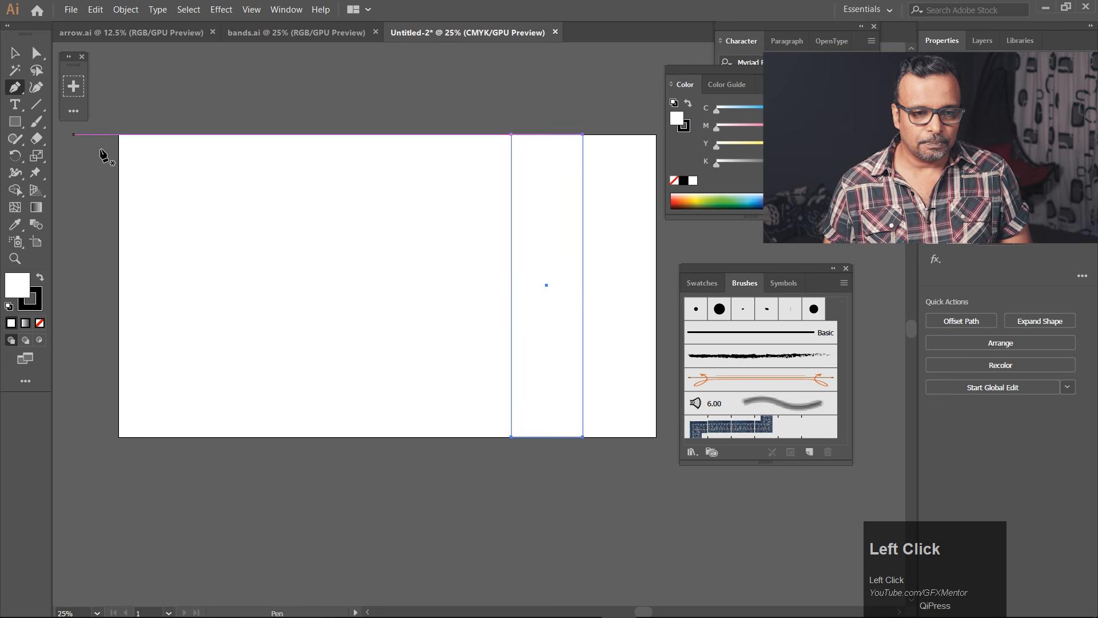
pyautogui.click(583, 285)
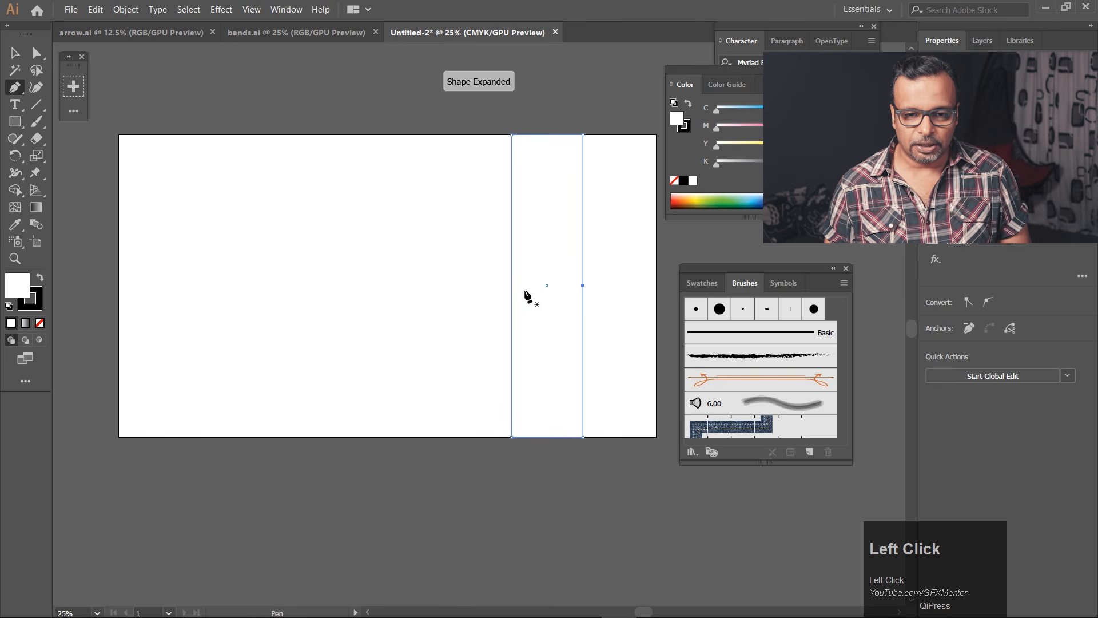
pyautogui.click(512, 285)
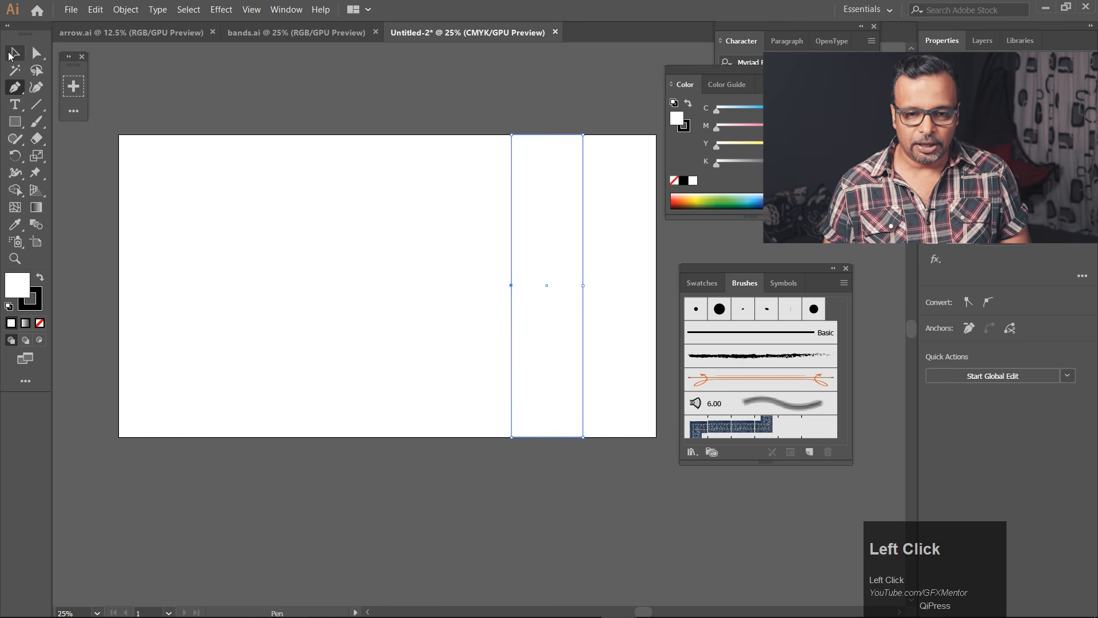
pyautogui.click(36, 53)
pyautogui.moveTo(470, 267); pyautogui.dragTo(652, 284)
pyautogui.click(552, 522)
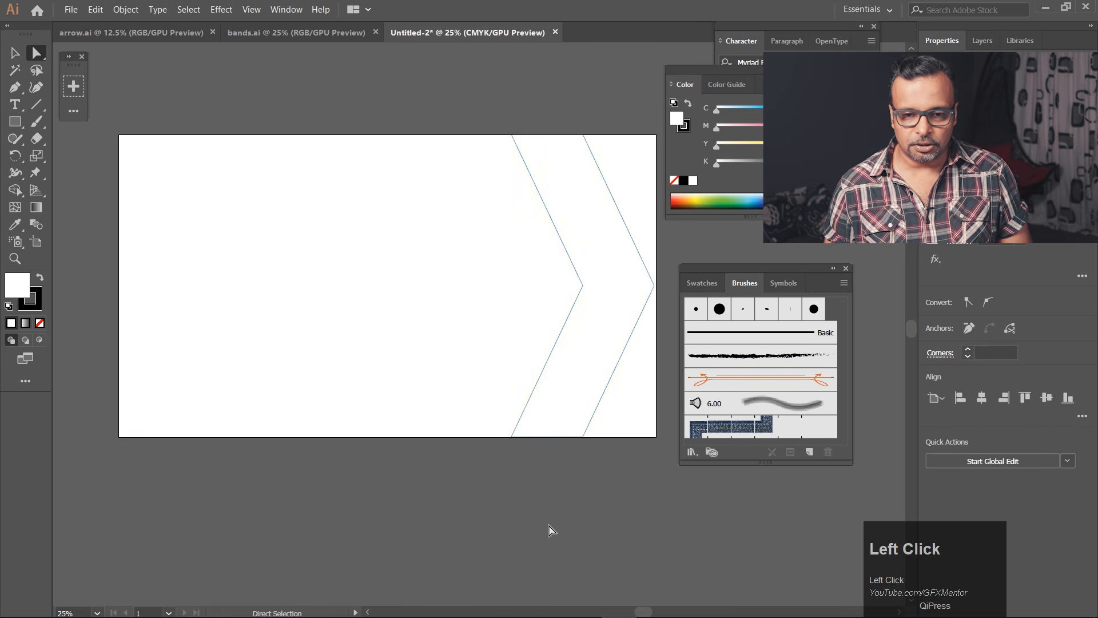
# Give the chevron a black fill and no stroke.
pyautogui.click(10, 57)
pyautogui.click(590, 254)
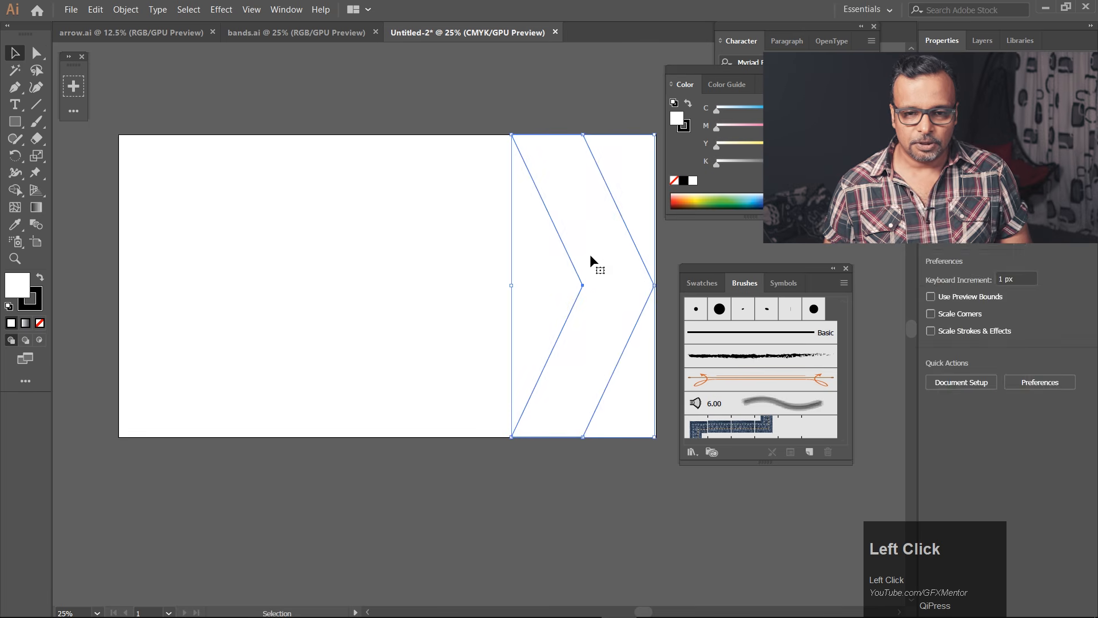
pyautogui.click(39, 280)
pyautogui.click(39, 307)
pyautogui.click(35, 324)
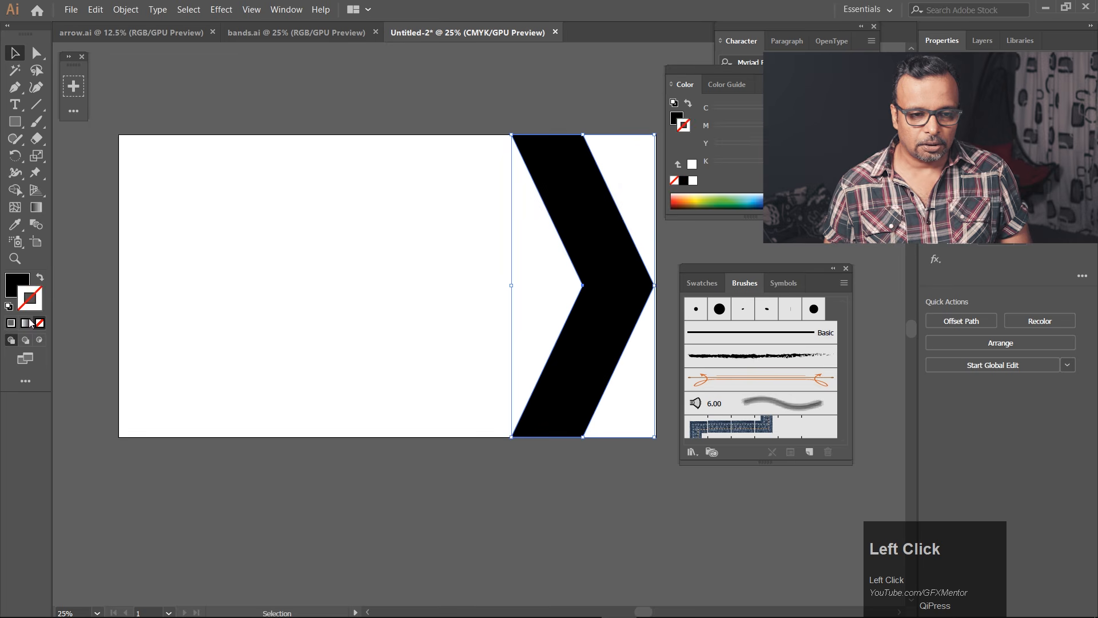
pyautogui.click(16, 290)
# Duplicate the chevron to its left with a narrow gap and repeat the copy to make three chevrons.
pyautogui.moveTo(626, 274); pyautogui.dragTo(545, 278)
pyautogui.hotkey('ctrl', 'd')
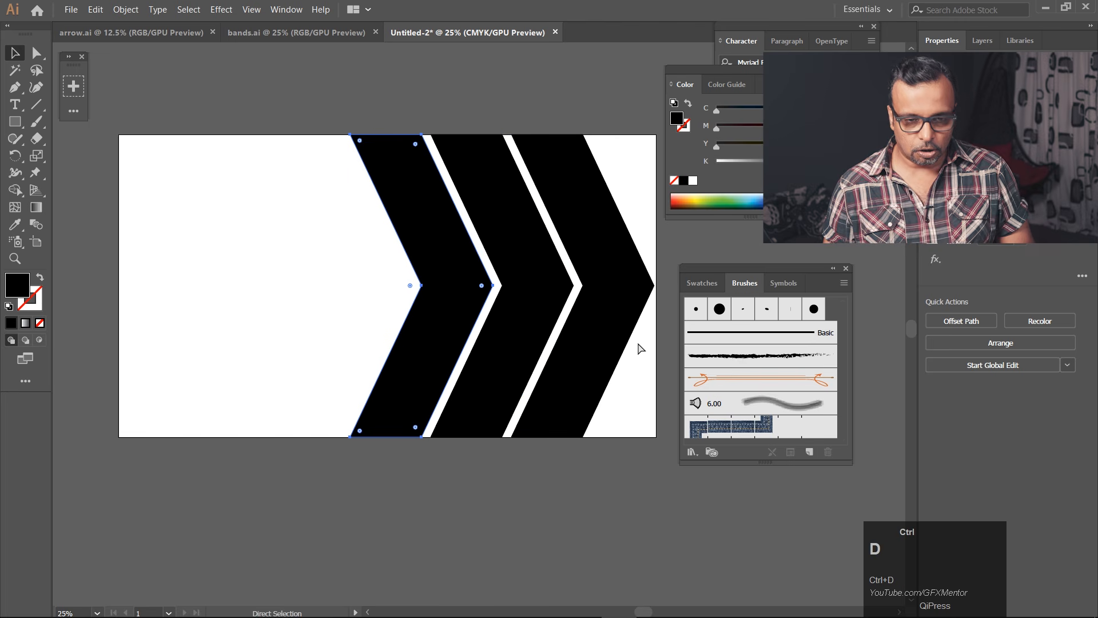
pyautogui.click(537, 513)
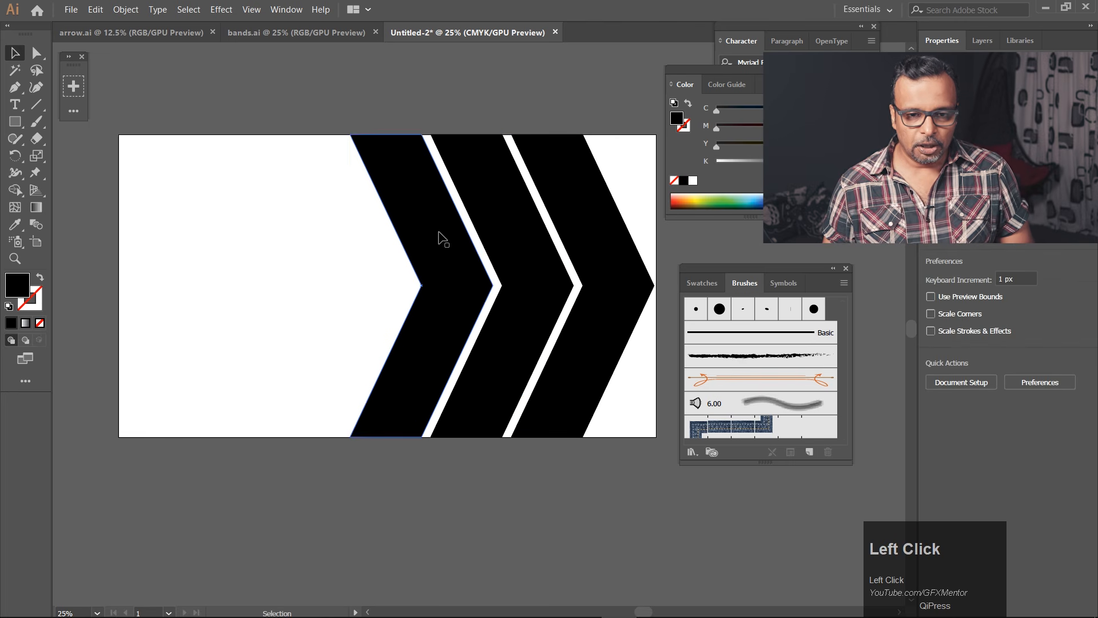
# Remove the inner notch anchor from the leftmost chevron to give it a straight left edge.
pyautogui.press('a')
pyautogui.click(434, 300)
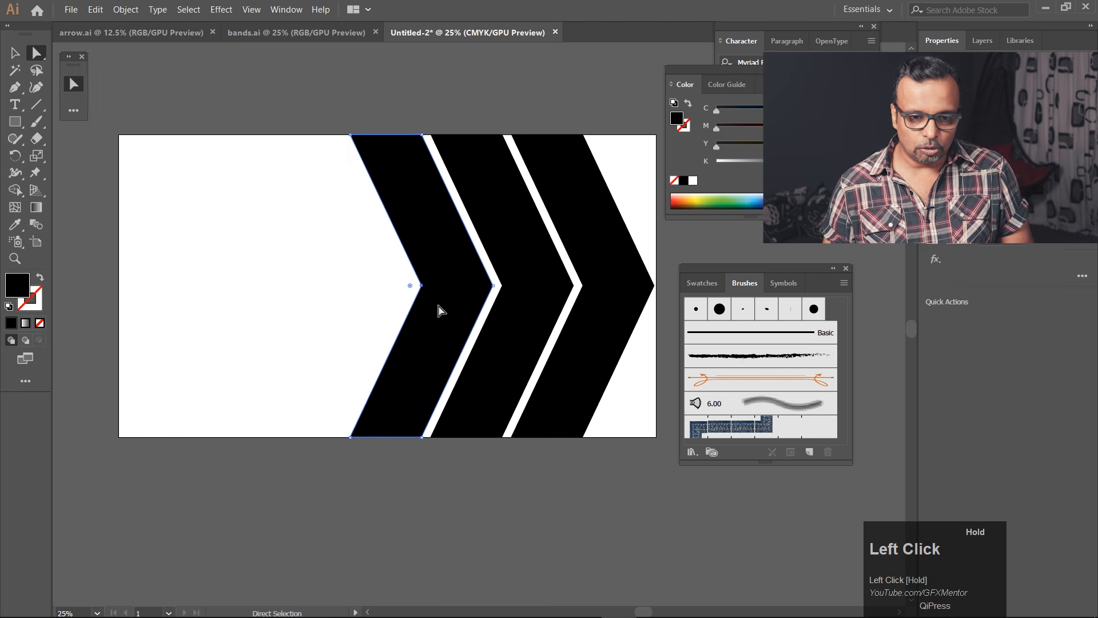
pyautogui.press('p')
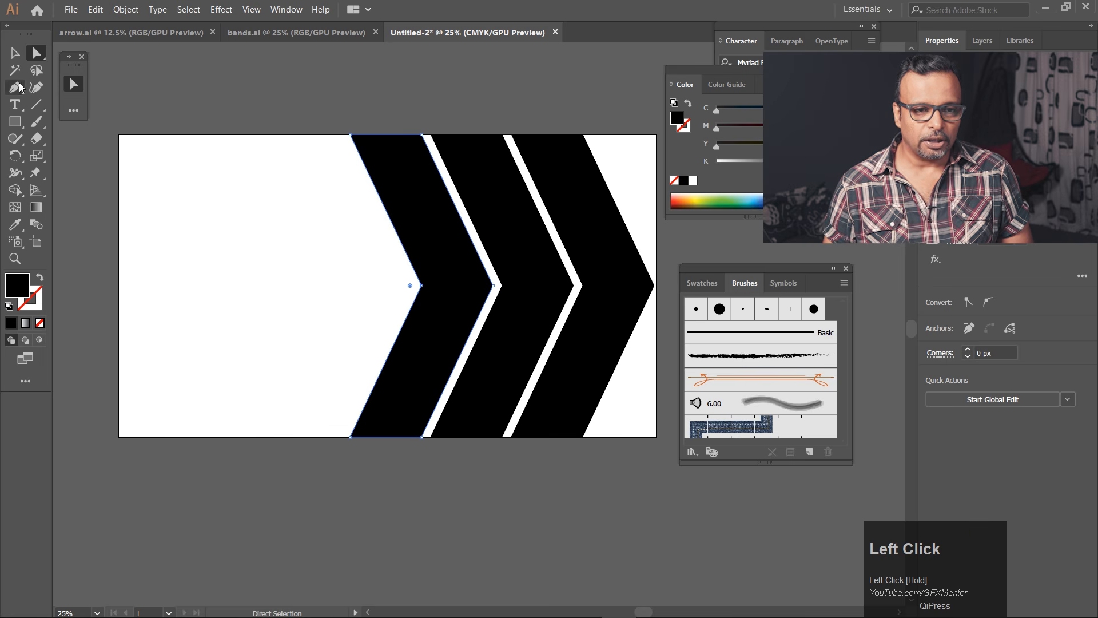
pyautogui.click(422, 284)
# Extend the leftmost shape far beyond the artboard by moving its two left corner anchors horizontally to the left.
pyautogui.click(36, 53)
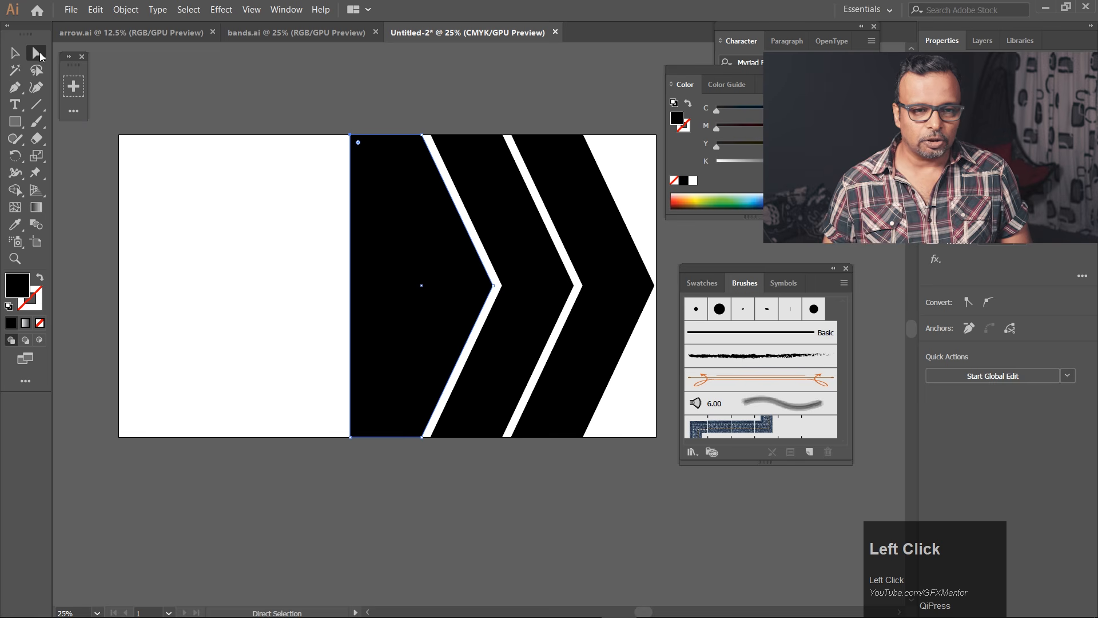
pyautogui.moveTo(320, 132); pyautogui.dragTo(393, 517)
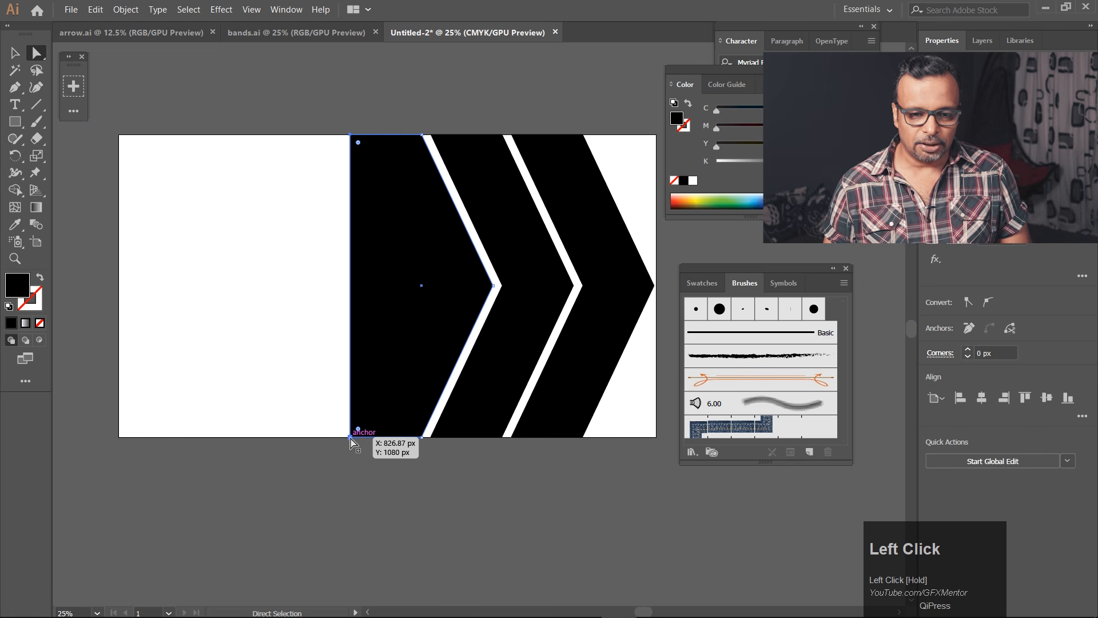
pyautogui.moveTo(350, 436); pyautogui.dragTo(21, 422)
pyautogui.scroll(-4, 377, 311)
pyautogui.moveTo(341, 262); pyautogui.dragTo(196, 337)
pyautogui.click(327, 407)
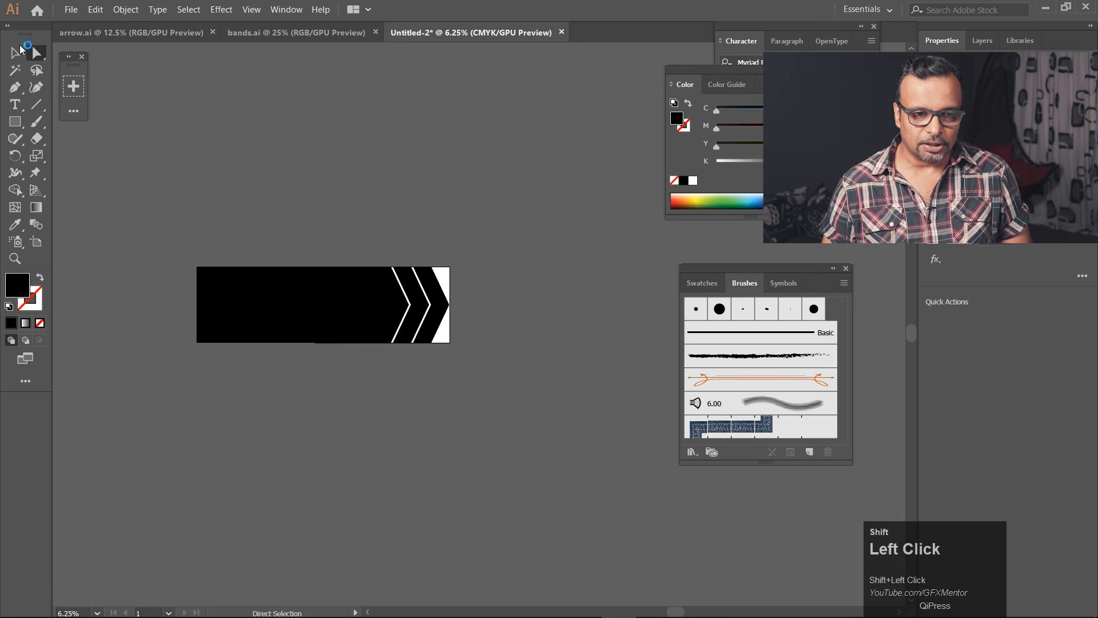
# Try to shorten the long arrow shape by scaling it inward from its left edge, and undo the attempt.
pyautogui.click(16, 53)
pyautogui.scroll(2, 284, 295)
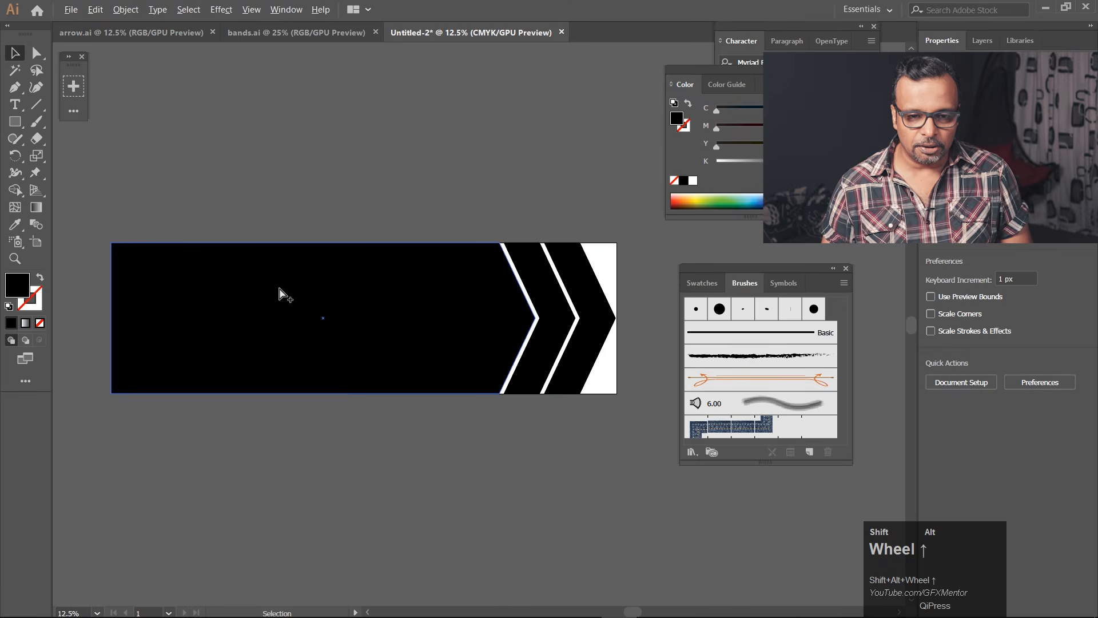
pyautogui.keyDown('shift'); pyautogui.click(117, 315); pyautogui.keyUp('shift')
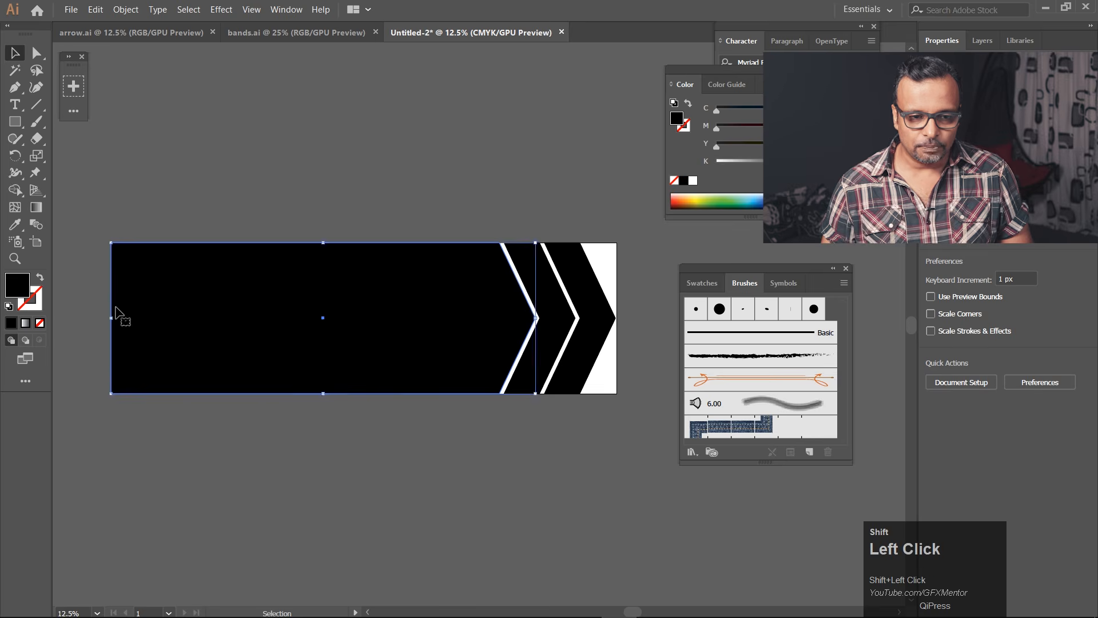
pyautogui.moveTo(115, 320); pyautogui.dragTo(218, 319)
pyautogui.hotkey('ctrl', 'z')
# Shorten the long arrow shape by moving only its two left corner anchors inward.
pyautogui.press('a')
pyautogui.moveTo(99, 221); pyautogui.dragTo(160, 444)
pyautogui.moveTo(111, 394); pyautogui.dragTo(202, 396)
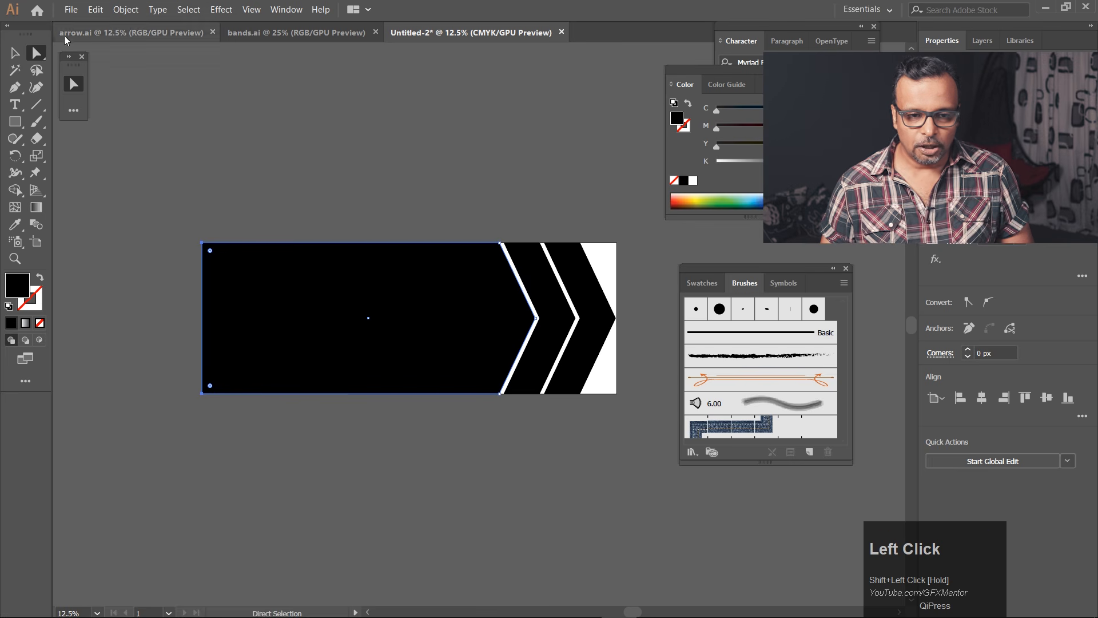
# Select the long arrow and both chevrons and move them together below the artboard.
pyautogui.click(15, 53)
pyautogui.moveTo(203, 192); pyautogui.dragTo(633, 450)
pyautogui.moveTo(571, 290); pyautogui.dragTo(580, 472)
pyautogui.press('space')
pyautogui.moveTo(474, 333); pyautogui.dragTo(372, 195)
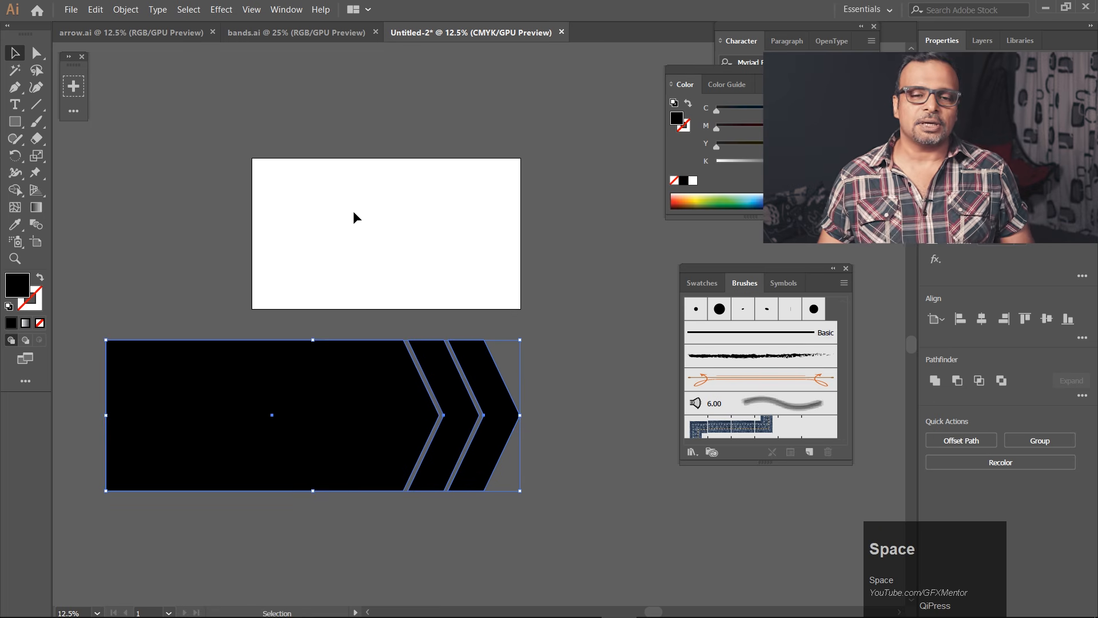
# Try moving all three arrow shapes together across the artboard, undo the move, and deselect them.
pyautogui.moveTo(159, 326); pyautogui.dragTo(666, 416)
pyautogui.moveTo(308, 428); pyautogui.dragTo(430, 244)
pyautogui.press('ctrl')
pyautogui.hotkey('ctrl', 'z')
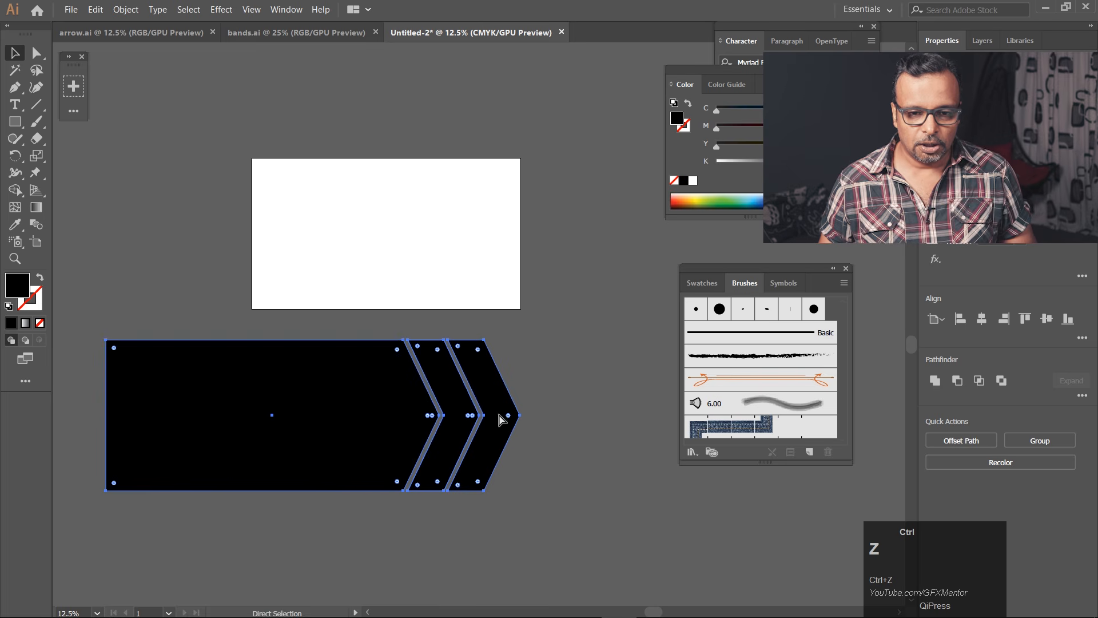
pyautogui.click(561, 444)
# Fill the long arrow shape with white sampled from the artboard using the Eyedropper.
pyautogui.click(346, 424)
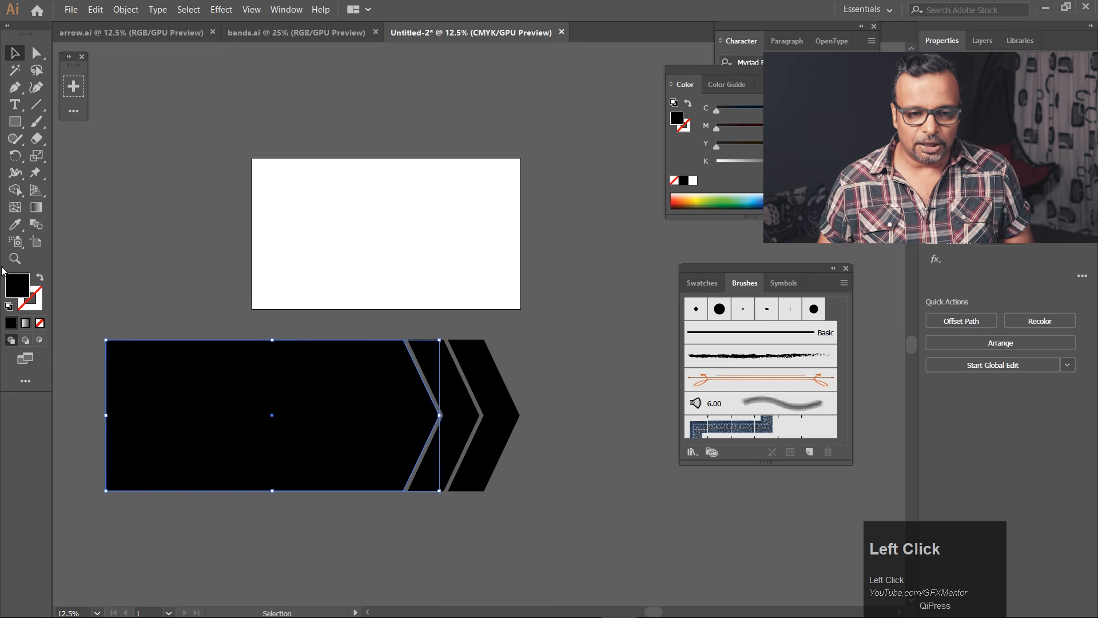
pyautogui.click(13, 226)
pyautogui.click(357, 204)
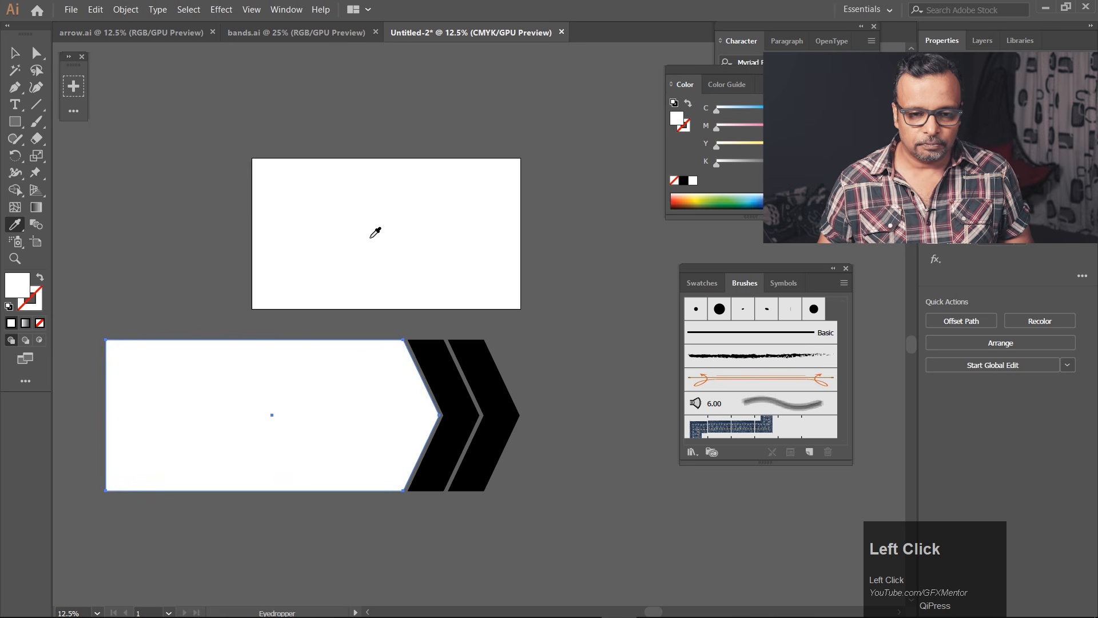
# Fill the two chevrons with white sampled from the artboard and select both chevrons together.
pyautogui.keyDown('ctrl'); pyautogui.click(445, 378); pyautogui.keyUp('ctrl')
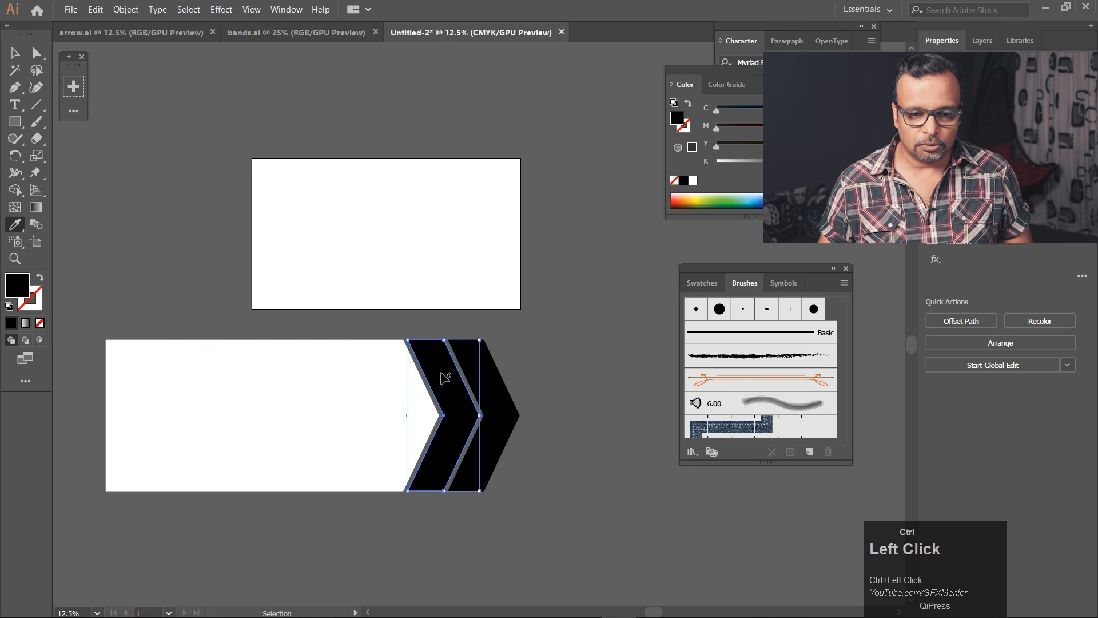
pyautogui.click(449, 277)
pyautogui.keyDown('ctrl'); pyautogui.click(477, 367); pyautogui.keyUp('ctrl')
pyautogui.click(453, 273)
pyautogui.keyDown('ctrl'); pyautogui.click(442, 387); pyautogui.keyUp('ctrl')
pyautogui.keyDown('ctrl'); pyautogui.keyDown('shift'); pyautogui.click(489, 396); pyautogui.keyUp('shift'); pyautogui.keyUp('ctrl')
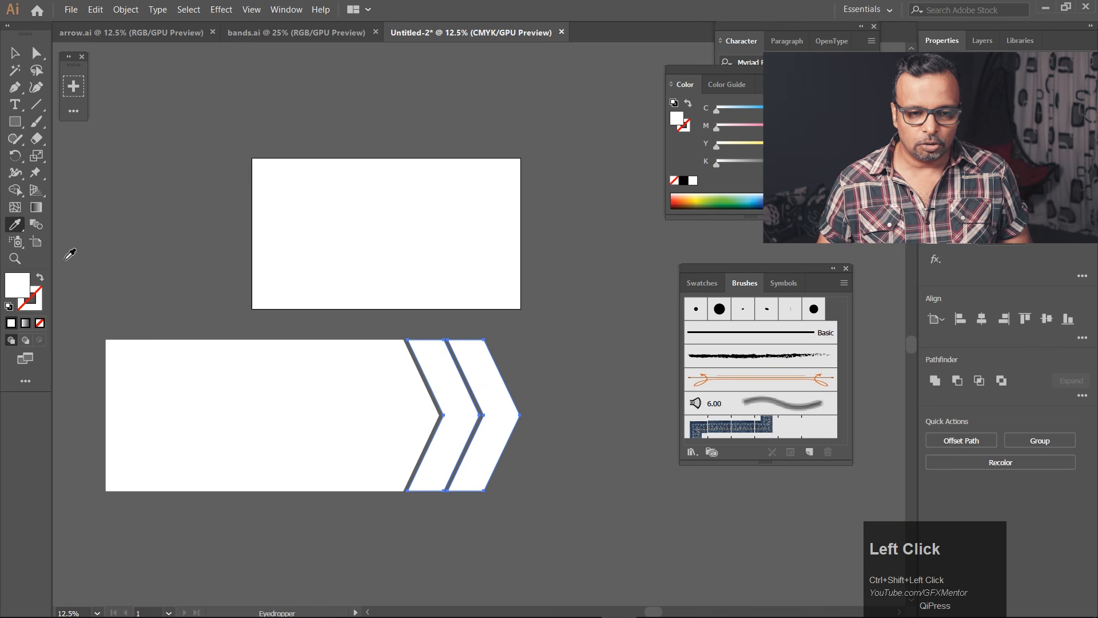
# Fill both chevrons with mid-gray 8C8C8C and select only the outermost chevron.
pyautogui.doubleClick(17, 288)
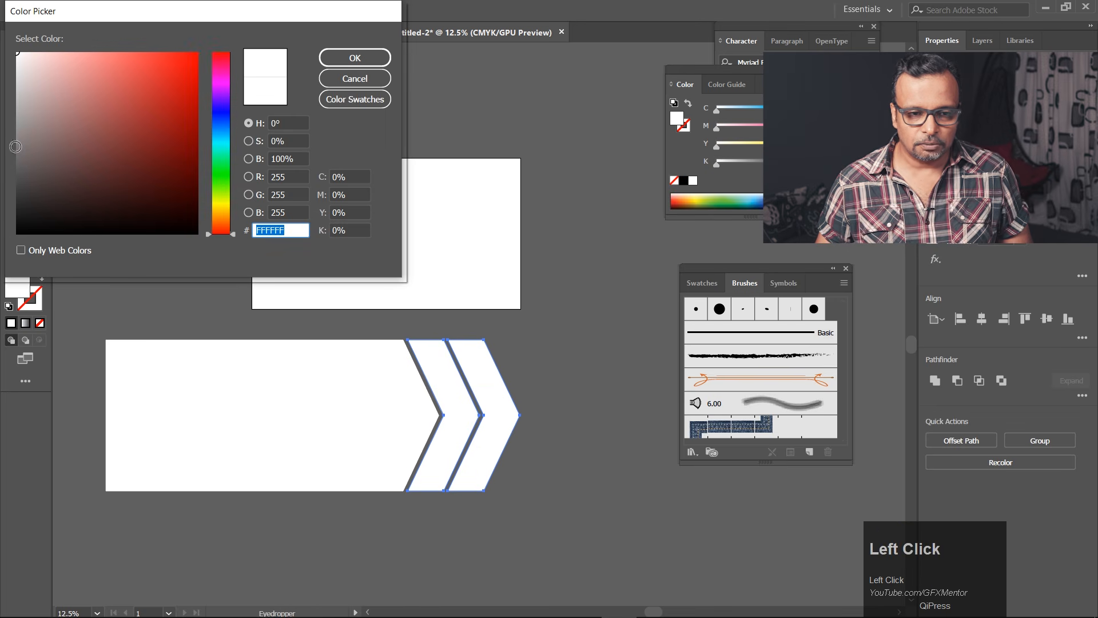
pyautogui.click(15, 146)
pyautogui.click(357, 57)
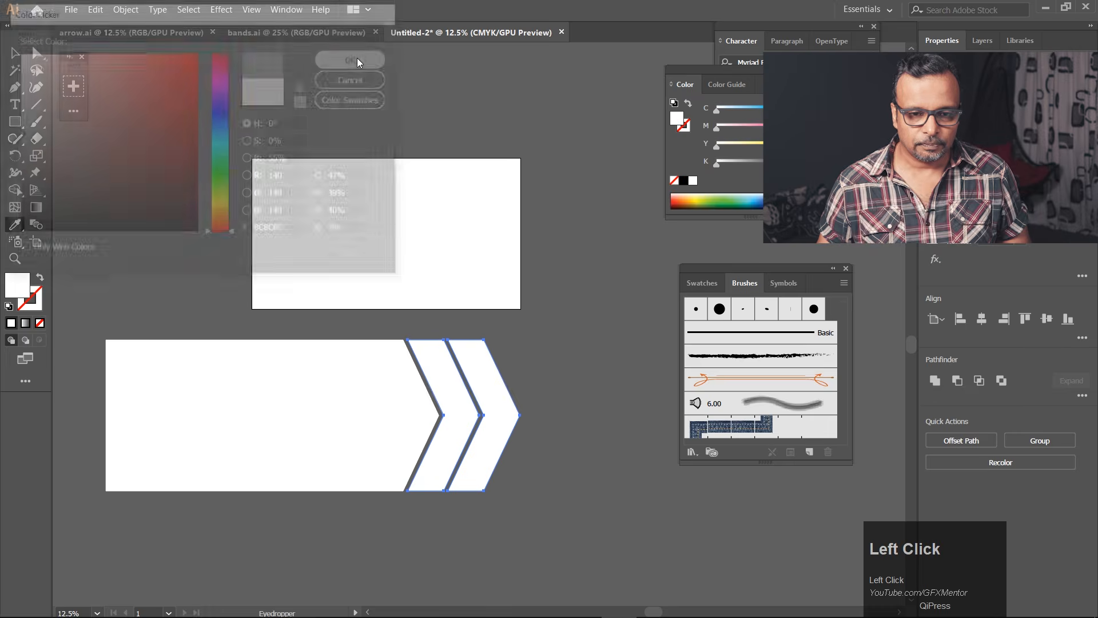
pyautogui.keyDown('ctrl'); pyautogui.click(544, 384); pyautogui.keyUp('ctrl')
pyautogui.keyDown('ctrl'); pyautogui.click(506, 404); pyautogui.keyUp('ctrl')
# Try filling the outermost chevron with dark gray 303030, and undo the fill.
pyautogui.click(11, 293)
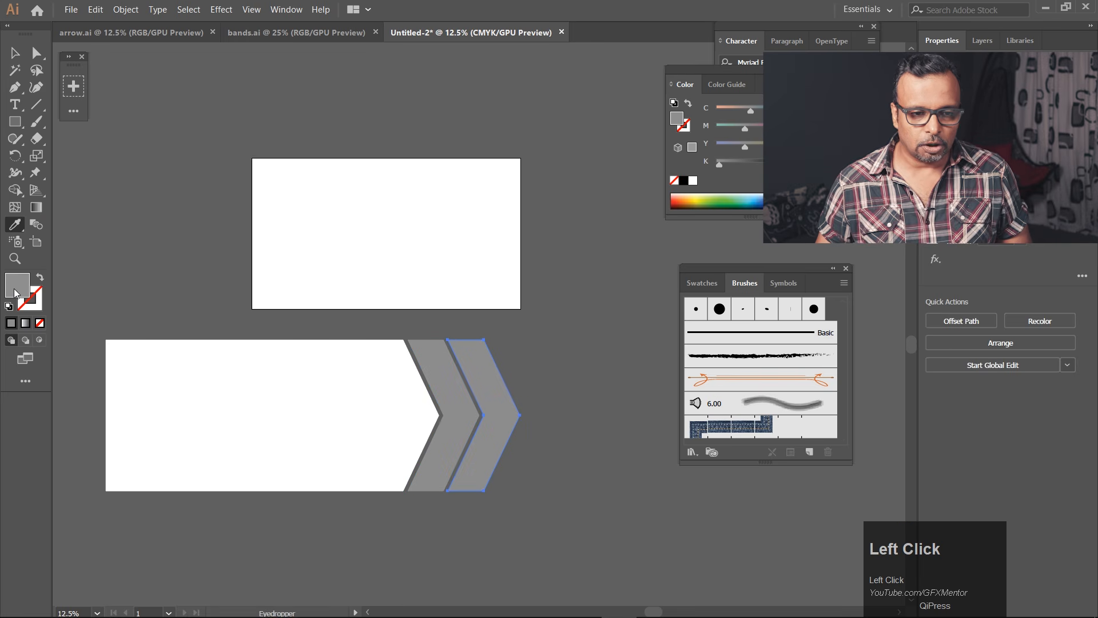
pyautogui.doubleClick(15, 293)
pyautogui.moveTo(17, 136)
pyautogui.mouseDown()
pyautogui.moveTo(14, 174)
pyautogui.moveTo(2, 183)
pyautogui.mouseUp()
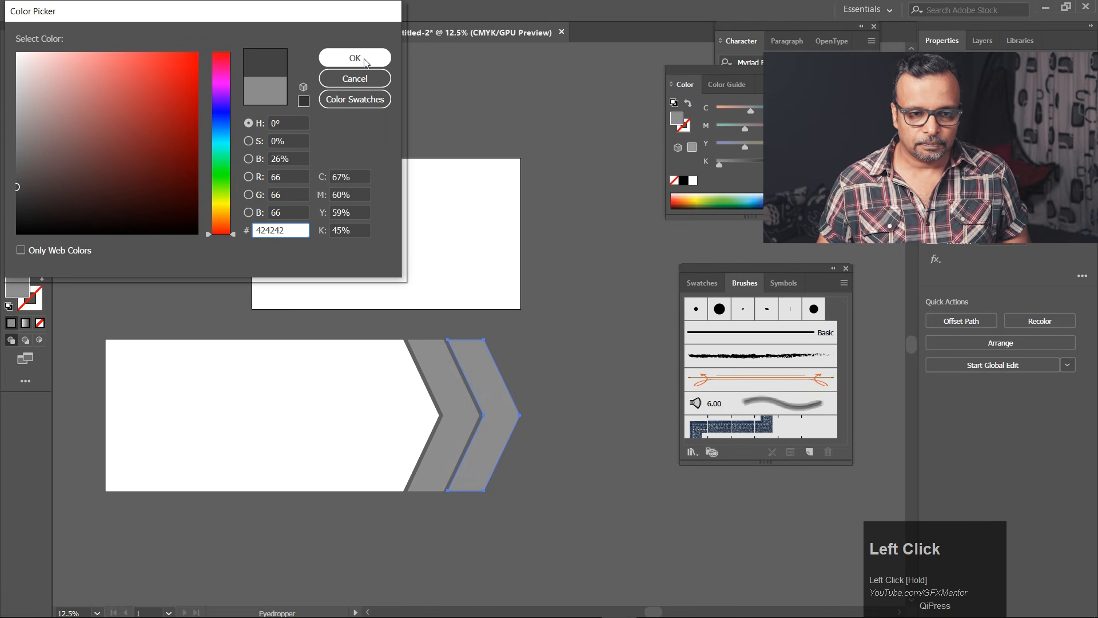
pyautogui.moveTo(25, 197); pyautogui.dragTo(4, 199)
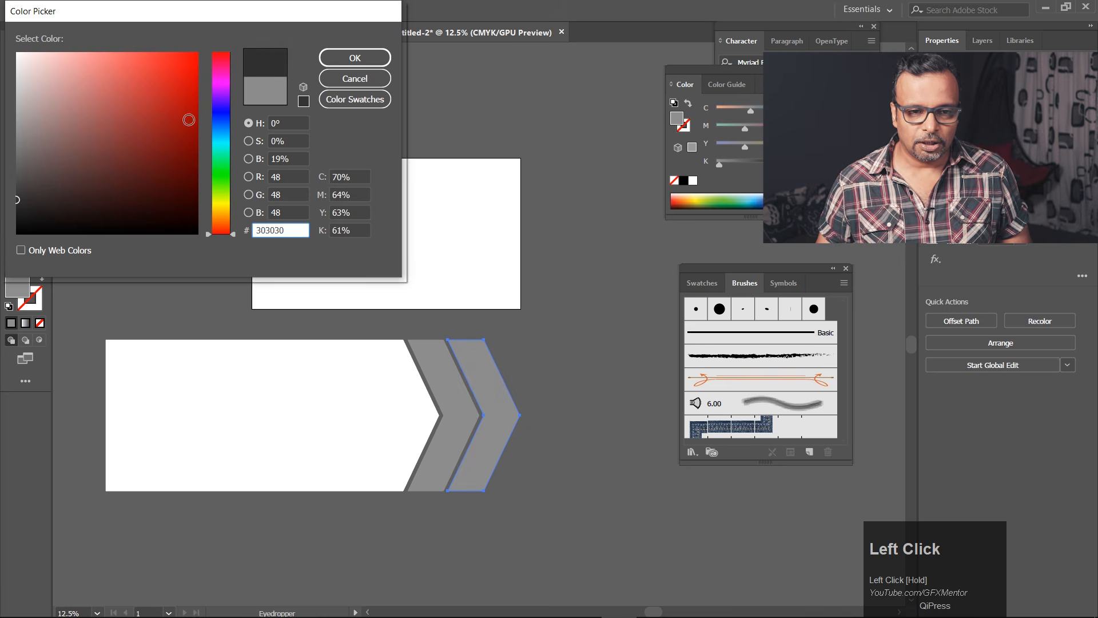
pyautogui.click(375, 57)
pyautogui.press('ctrl')
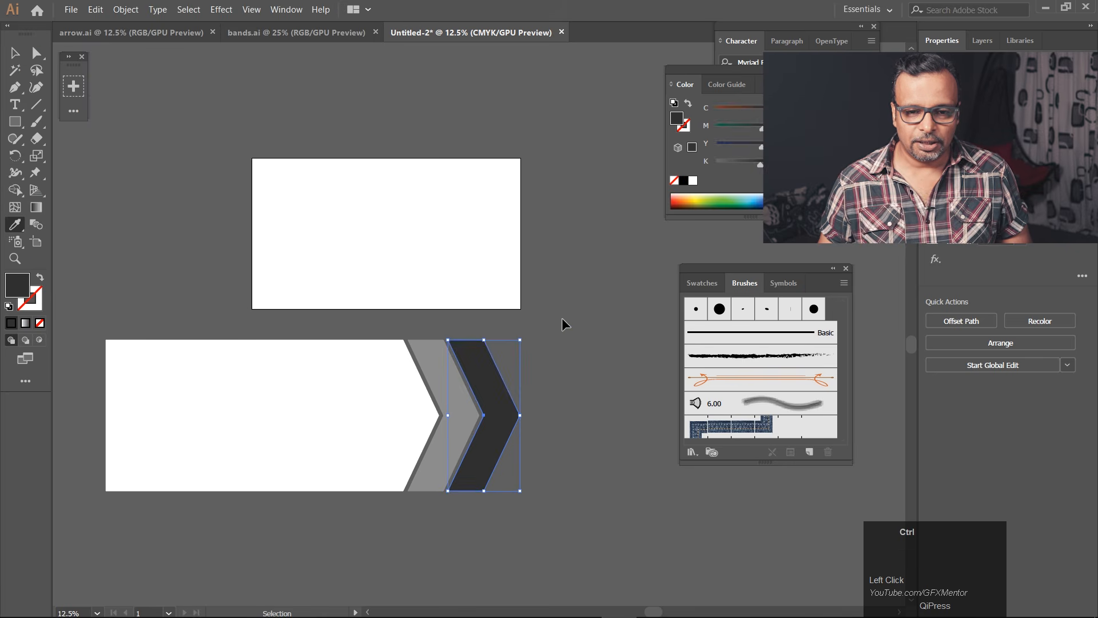
pyautogui.hotkey('ctrl', 'z')
# Fill the outermost chevron with gray 666666.
pyautogui.doubleClick(16, 289)
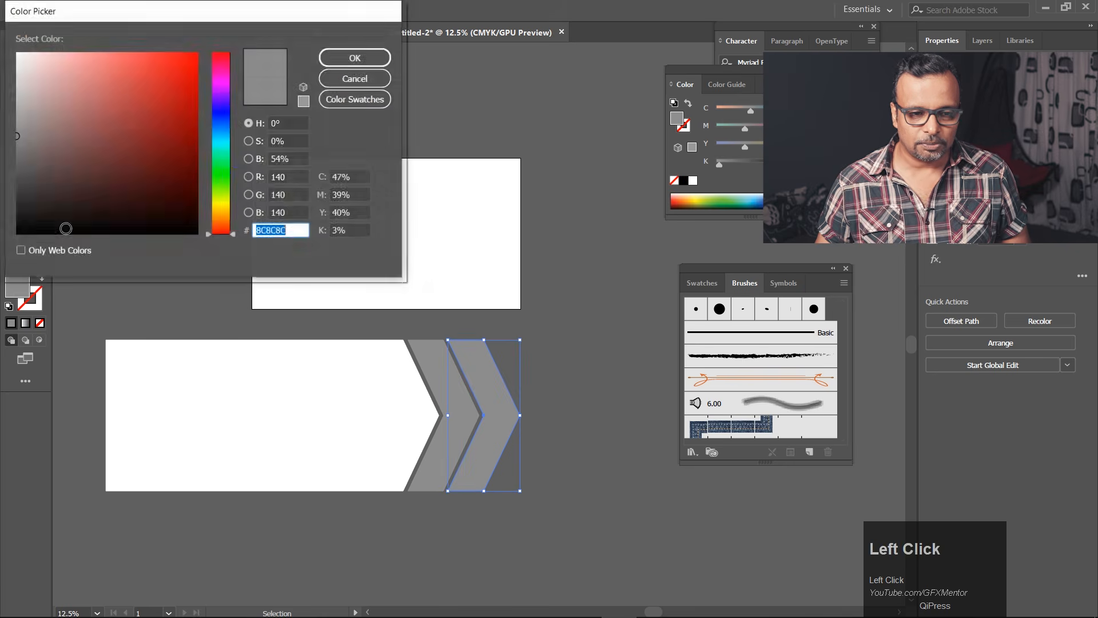
pyautogui.moveTo(18, 162); pyautogui.dragTo(8, 161)
pyautogui.click(378, 58)
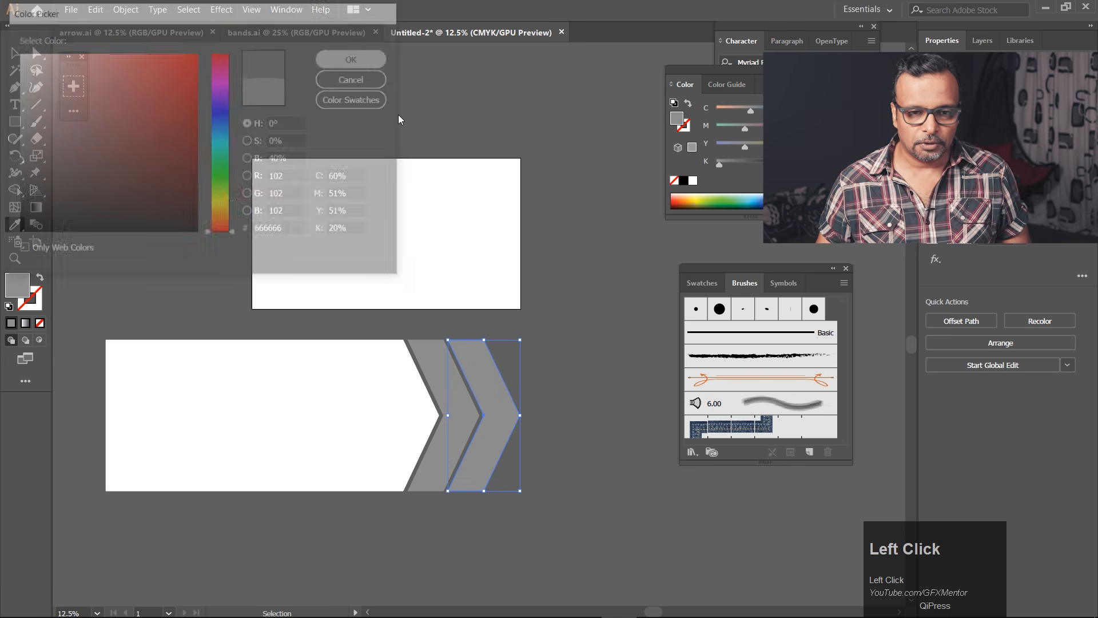
# Fill the inner chevron beside the white arrow with light gray A0A0A0.
pyautogui.keyDown('ctrl'); pyautogui.click(432, 373); pyautogui.keyUp('ctrl')
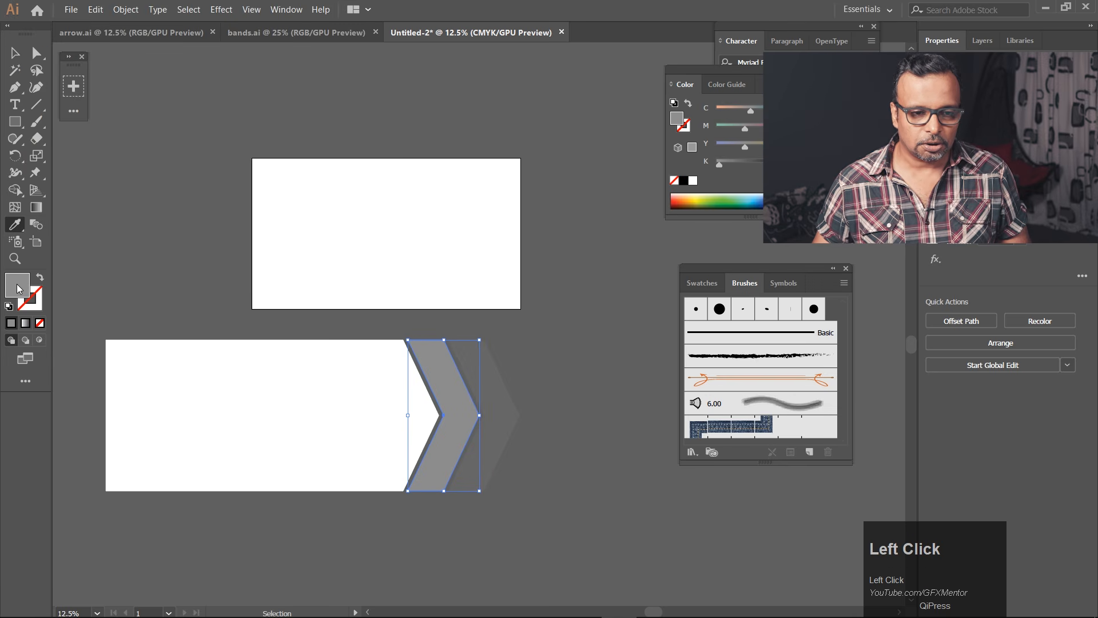
pyautogui.doubleClick(19, 289)
pyautogui.moveTo(18, 136); pyautogui.dragTo(10, 119)
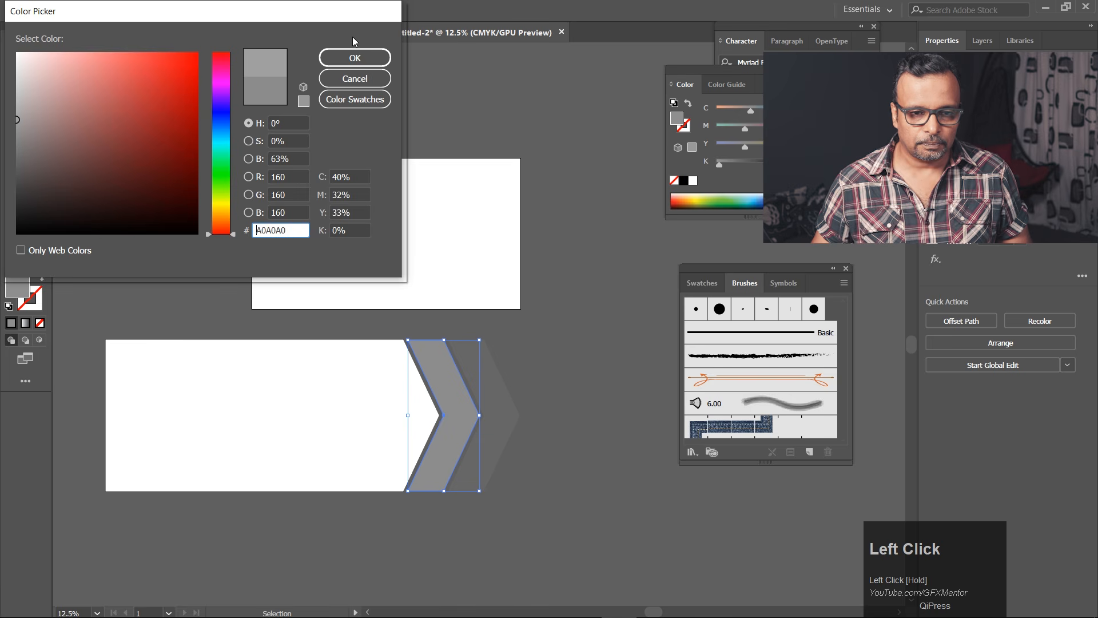
pyautogui.click(355, 58)
# Duplicate the outermost chevron to its right, keeping a gap like the one between the other chevrons.
pyautogui.keyDown('ctrl'); pyautogui.click(500, 415); pyautogui.keyUp('ctrl')
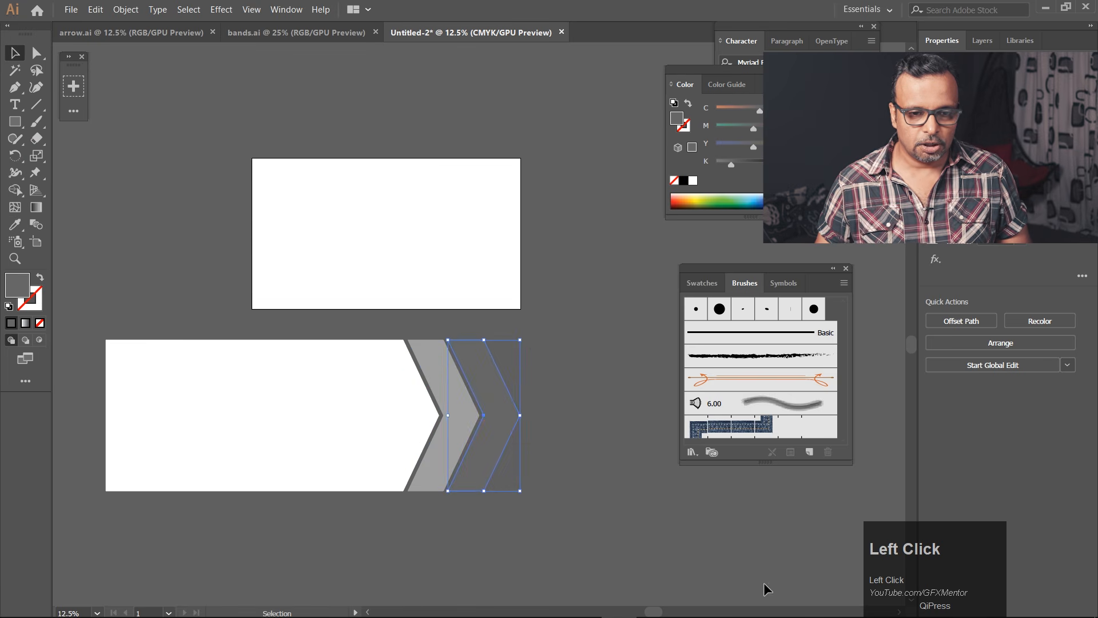
pyautogui.click(573, 471)
pyautogui.moveTo(489, 449); pyautogui.dragTo(530, 456)
pyautogui.scroll(2, 500, 444)
pyautogui.scroll(-1, 500, 444)
pyautogui.scroll(2, 499, 444)
pyautogui.scroll(-3, 500, 444)
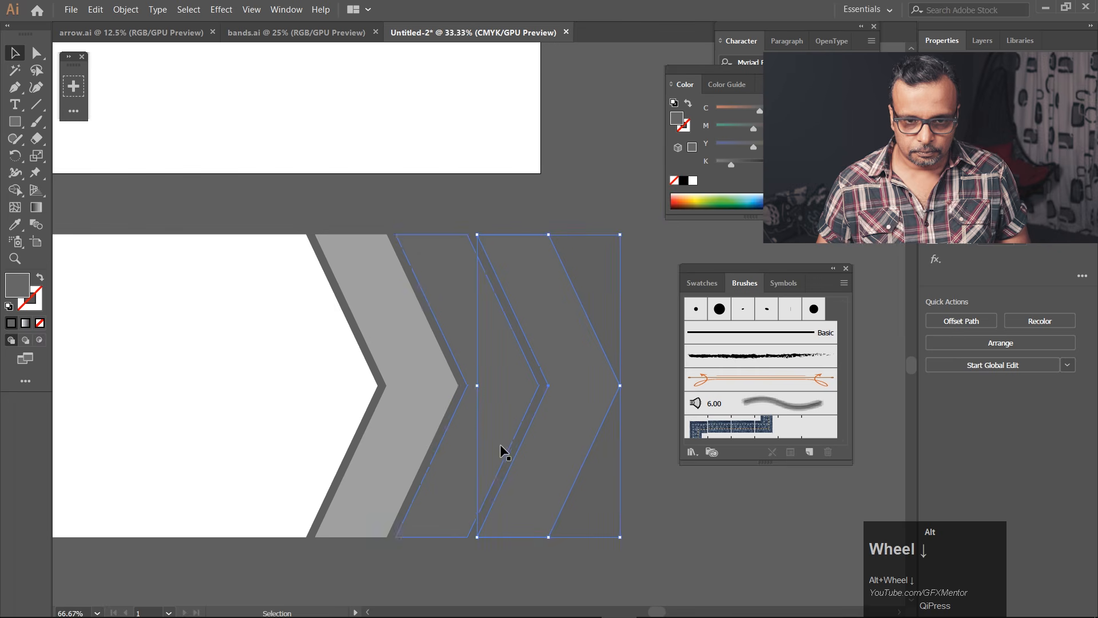
# Fill the new outermost chevron with dark gray 2D2D2D and deselect it.
pyautogui.doubleClick(17, 284)
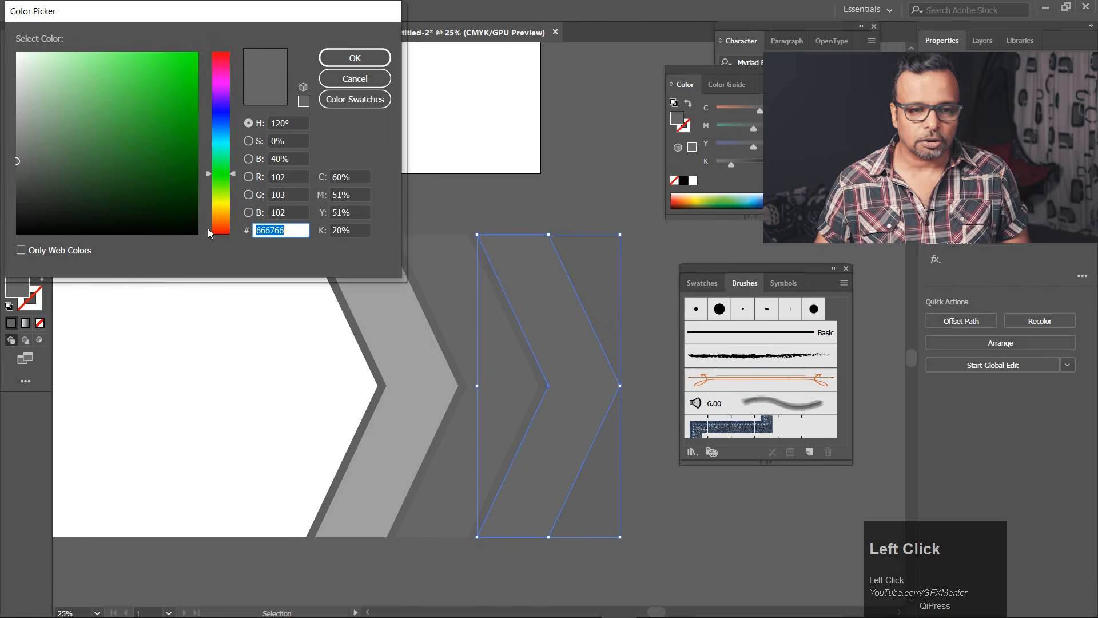
pyautogui.moveTo(48, 179); pyautogui.dragTo(2, 204)
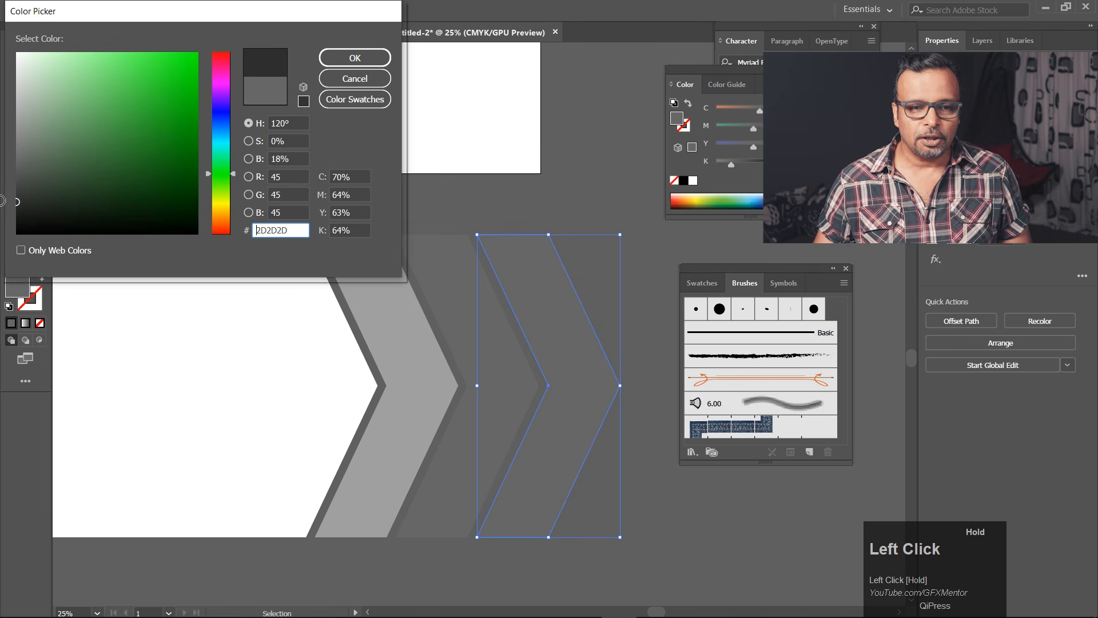
pyautogui.click(342, 60)
pyautogui.click(606, 252)
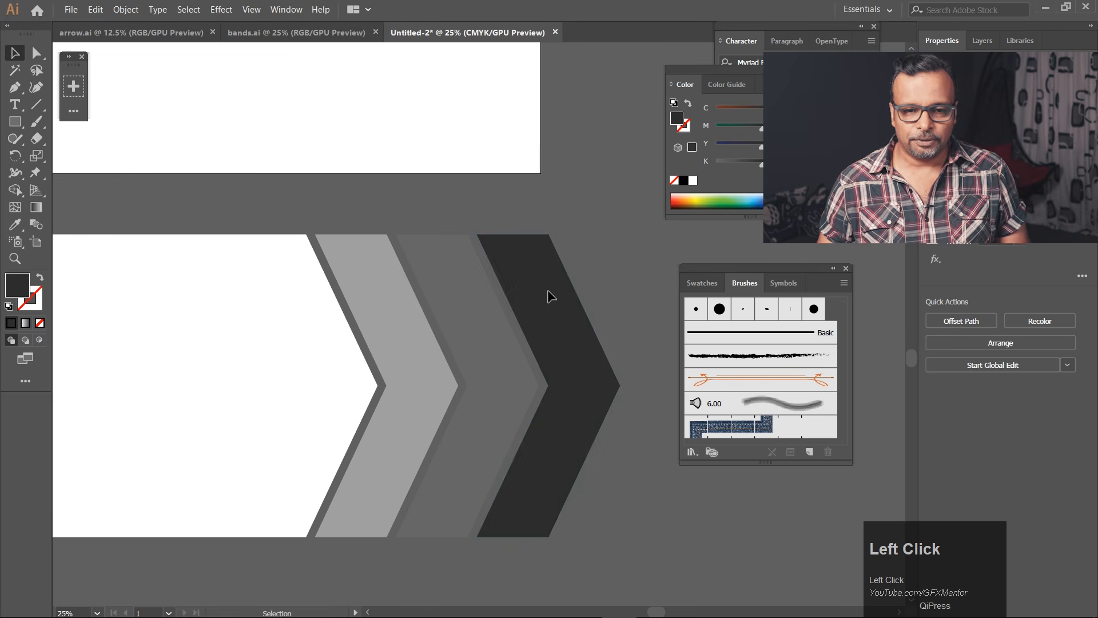
# Select the white arrow and all three chevrons and move them onto the artboard, with the outer tip touching its right edge.
pyautogui.scroll(-4, 547, 289)
pyautogui.moveTo(185, 276); pyautogui.dragTo(577, 375)
pyautogui.moveTo(537, 338); pyautogui.dragTo(517, 250)
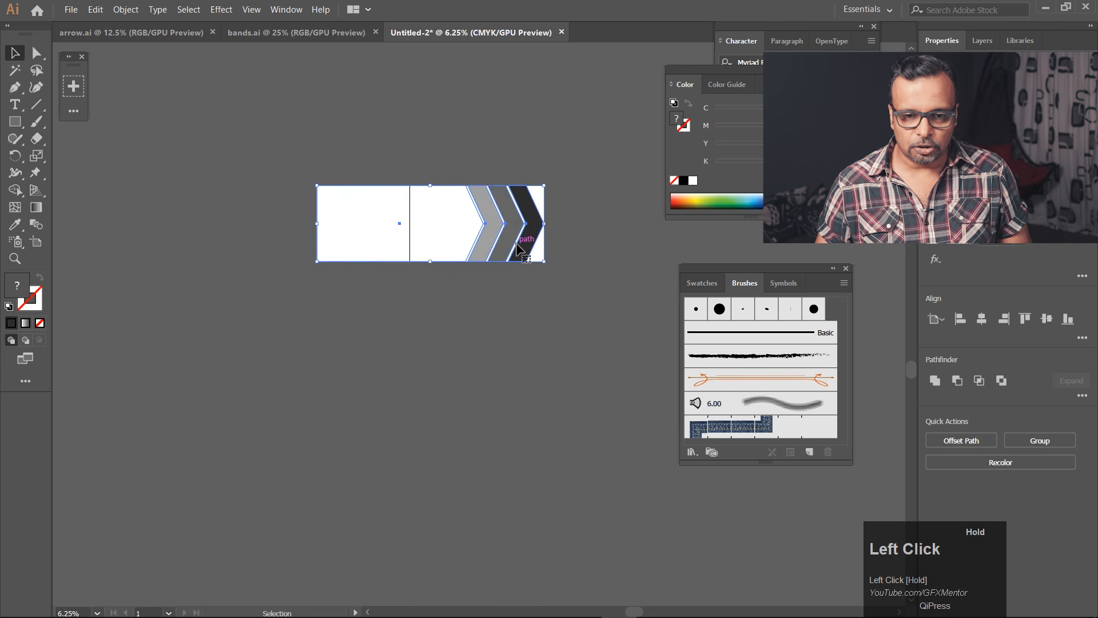
pyautogui.scroll(3, 524, 212)
pyautogui.scroll(-1, 524, 212)
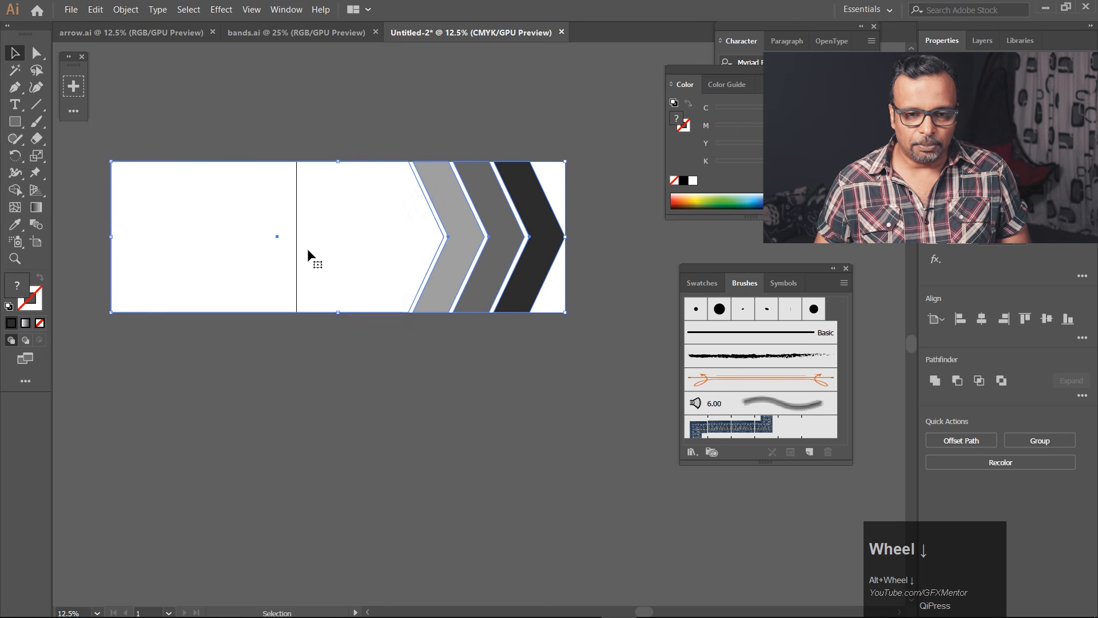
# Move the arrow artwork below the artboard and back onto it, flush with the artboard's right edge.
pyautogui.moveTo(518, 255); pyautogui.dragTo(563, 418)
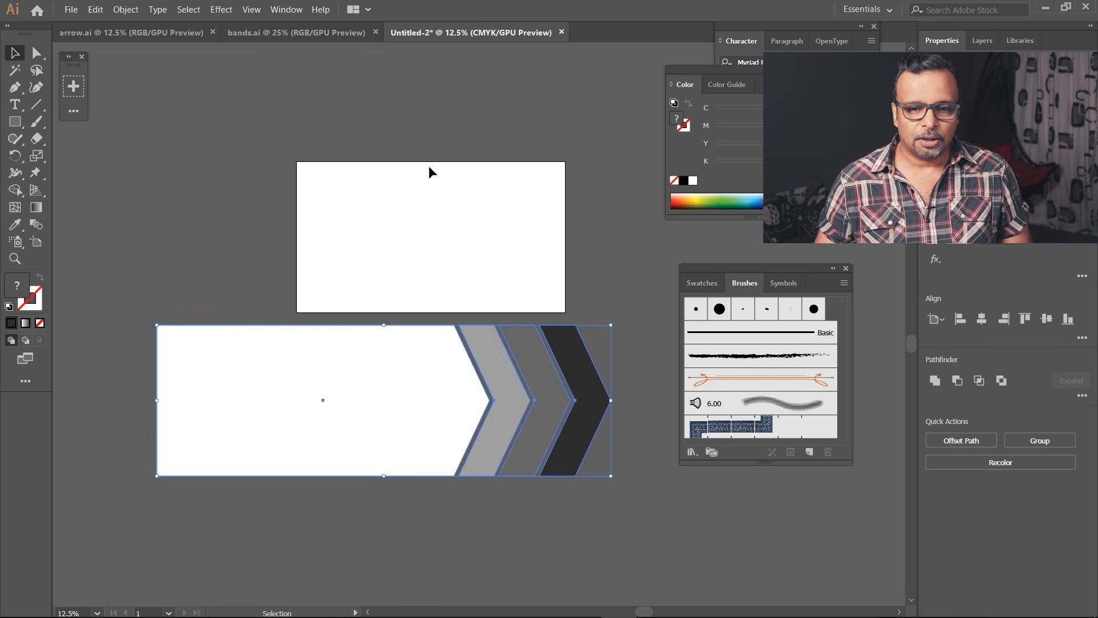
pyautogui.click(123, 321)
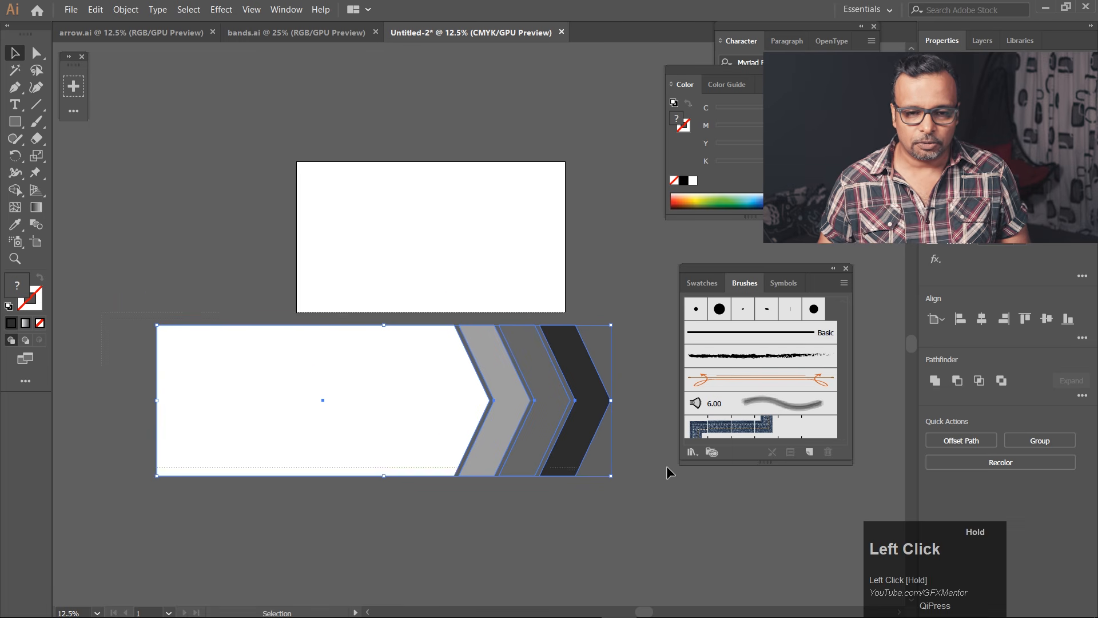
pyautogui.moveTo(577, 451); pyautogui.dragTo(536, 293)
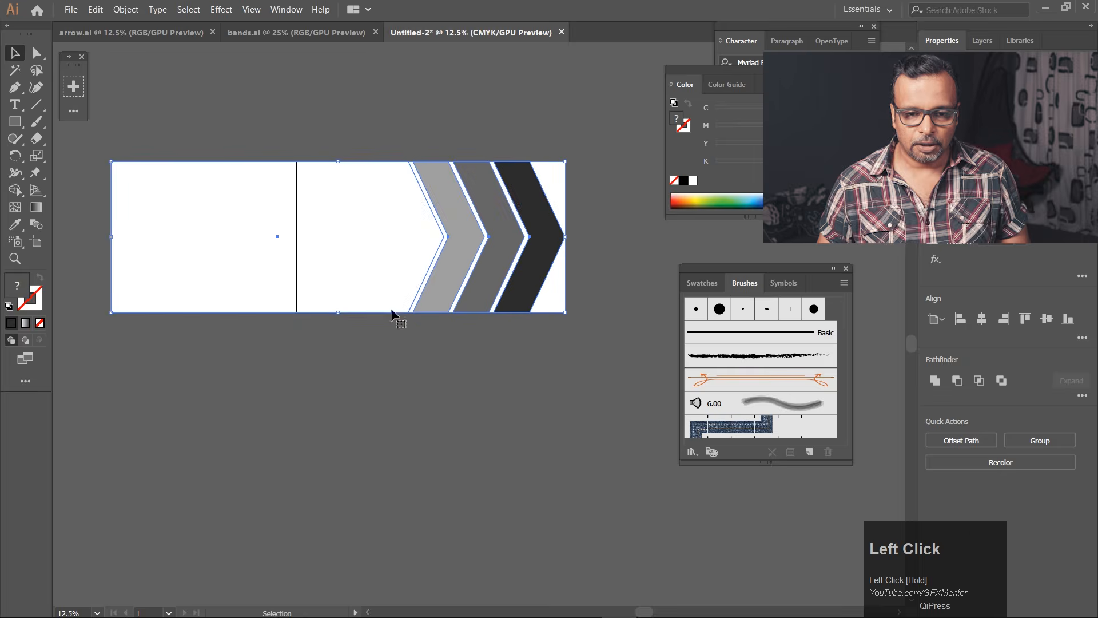
# Extend the artboard's left edge to the white arrow's left end and deselect the artwork.
pyautogui.click(34, 243)
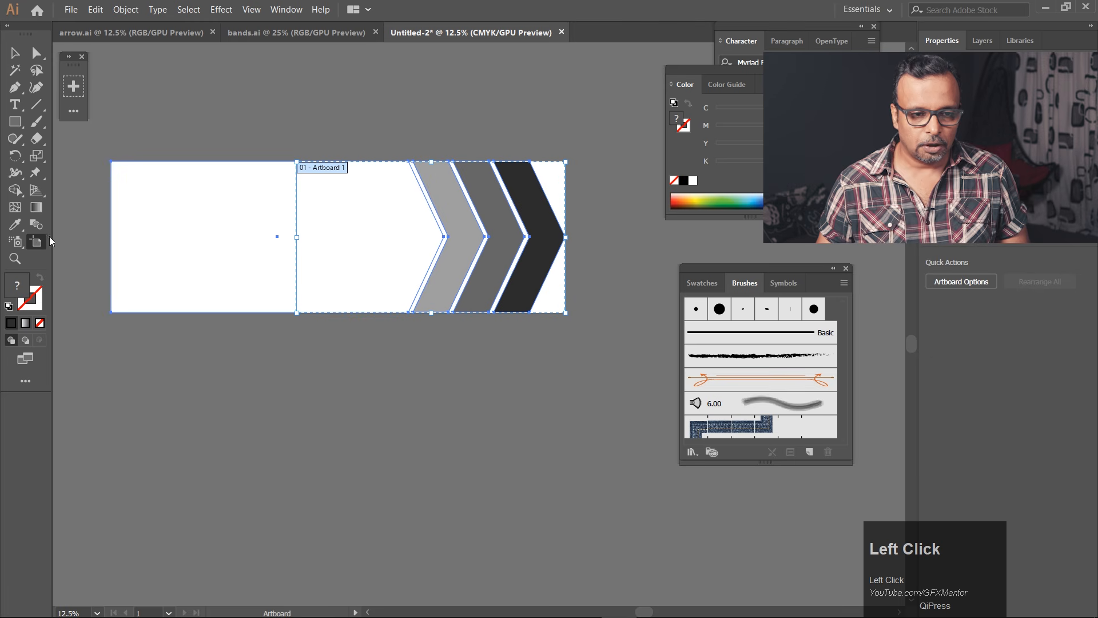
pyautogui.moveTo(296, 236); pyautogui.dragTo(111, 235)
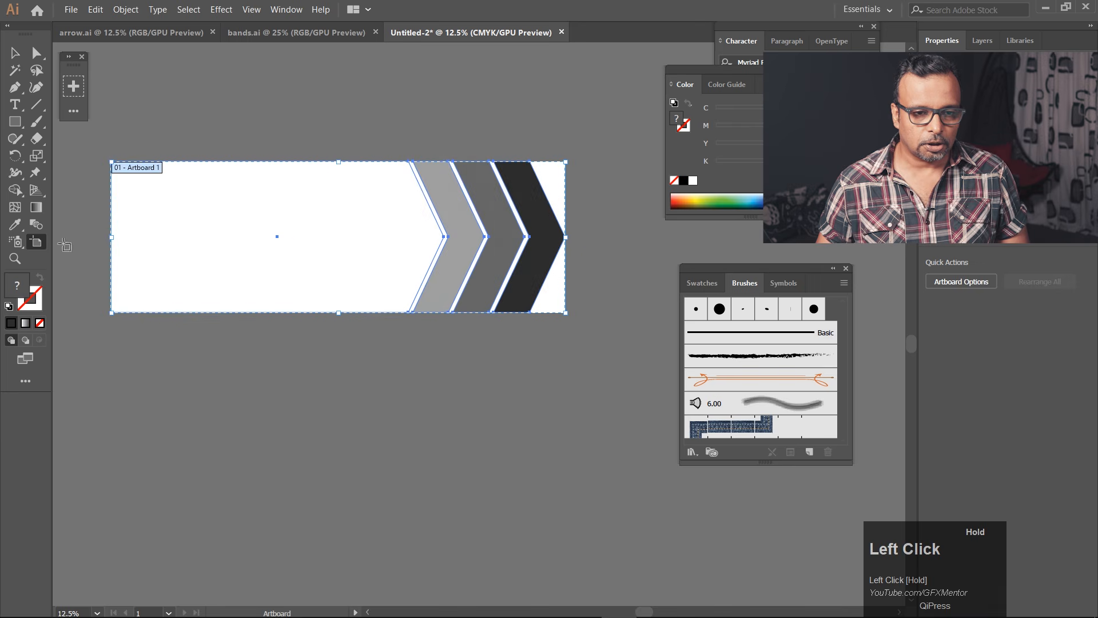
pyautogui.click(9, 56)
pyautogui.click(173, 69)
pyautogui.scroll(5, 589, 240)
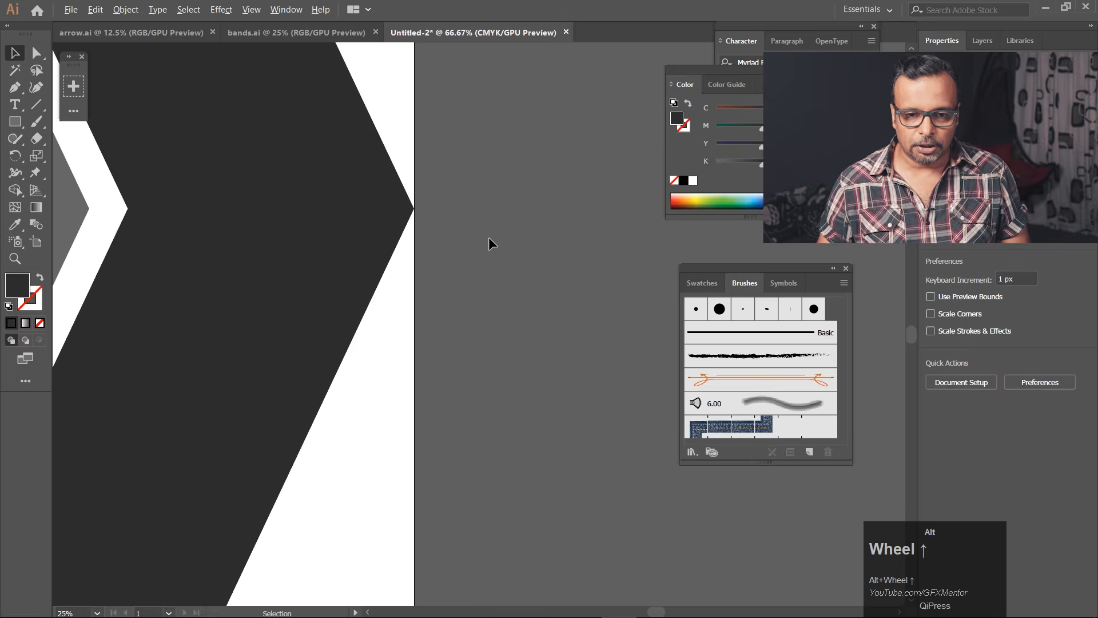
pyautogui.scroll(-5, 428, 233)
pyautogui.moveTo(487, 272); pyautogui.dragTo(607, 273)
pyautogui.moveTo(191, 94); pyautogui.dragTo(533, 335)
pyautogui.moveTo(533, 335); pyautogui.dragTo(534, 336)
# Save the artwork to the Desktop as an Adobe Illustrator file named transition1, accepting the default save options.
pyautogui.hotkey('ctrl', 'shift', 's')
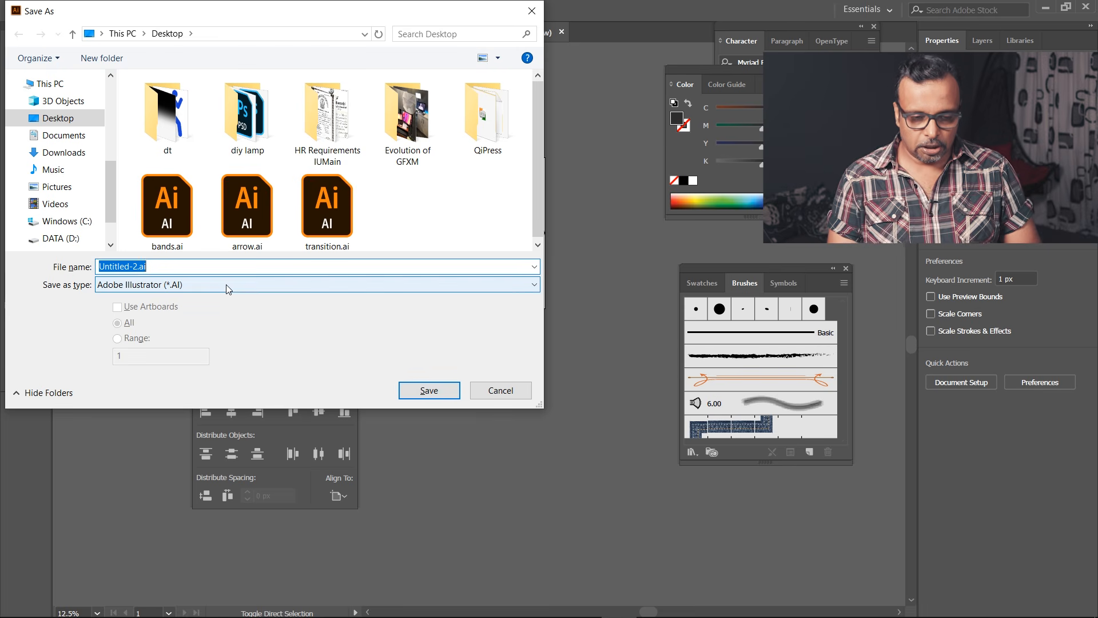
pyautogui.write('transition1')
pyautogui.press('Return')
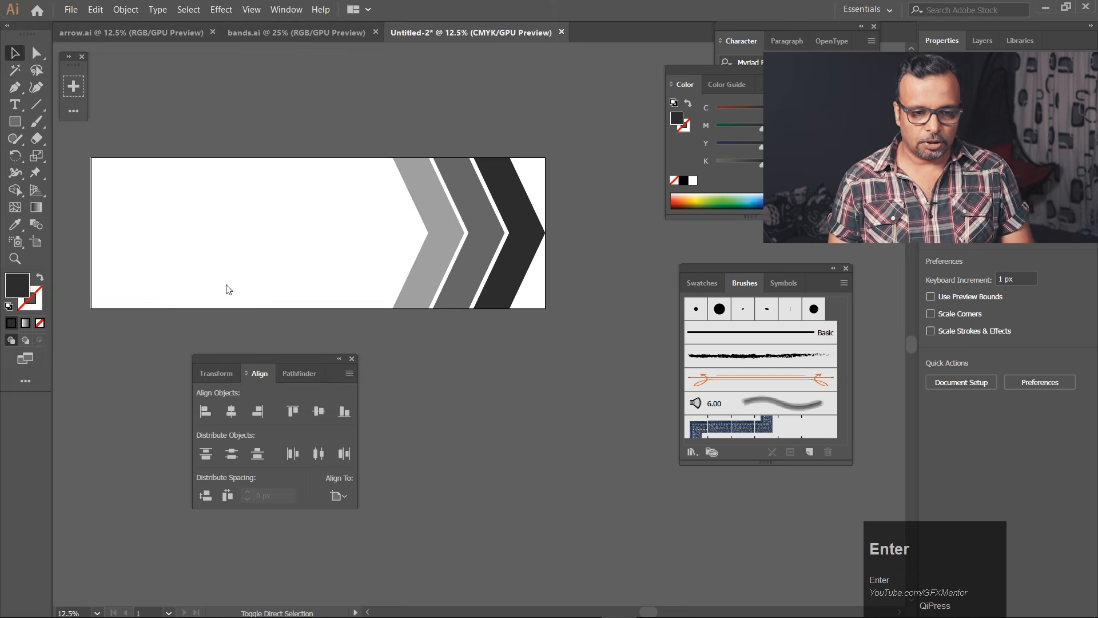
pyautogui.press('Return')
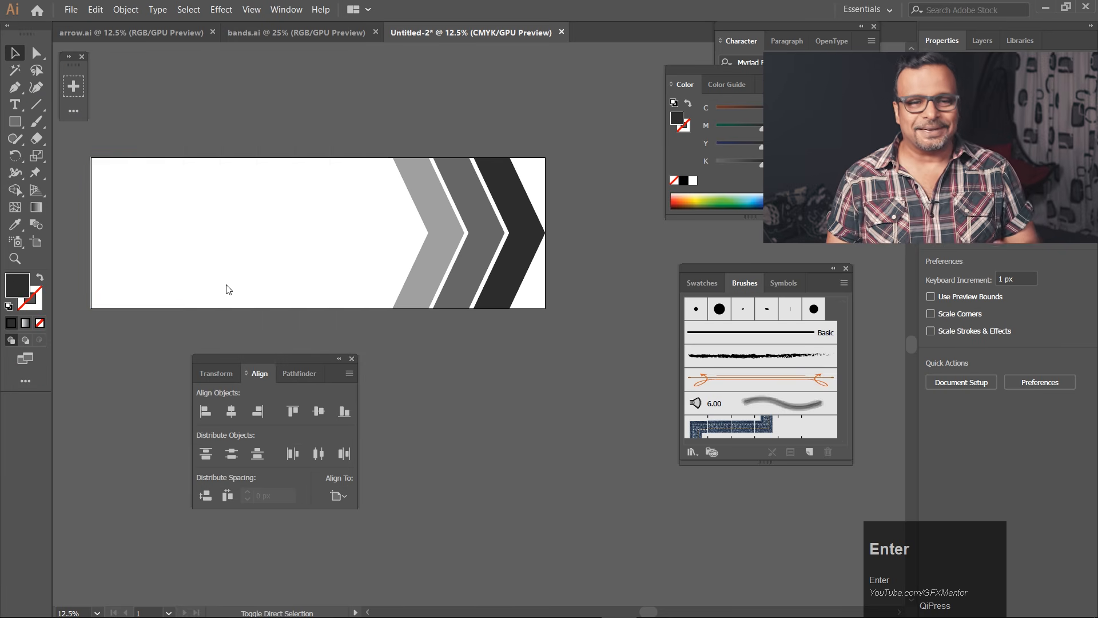
# Switch to After Effects and create a new HDTV 1080 25 composition, 1920 × 1080 px and 10 seconds long.
pyautogui.click(589, 610)
pyautogui.hotkey('ctrl', 'k')
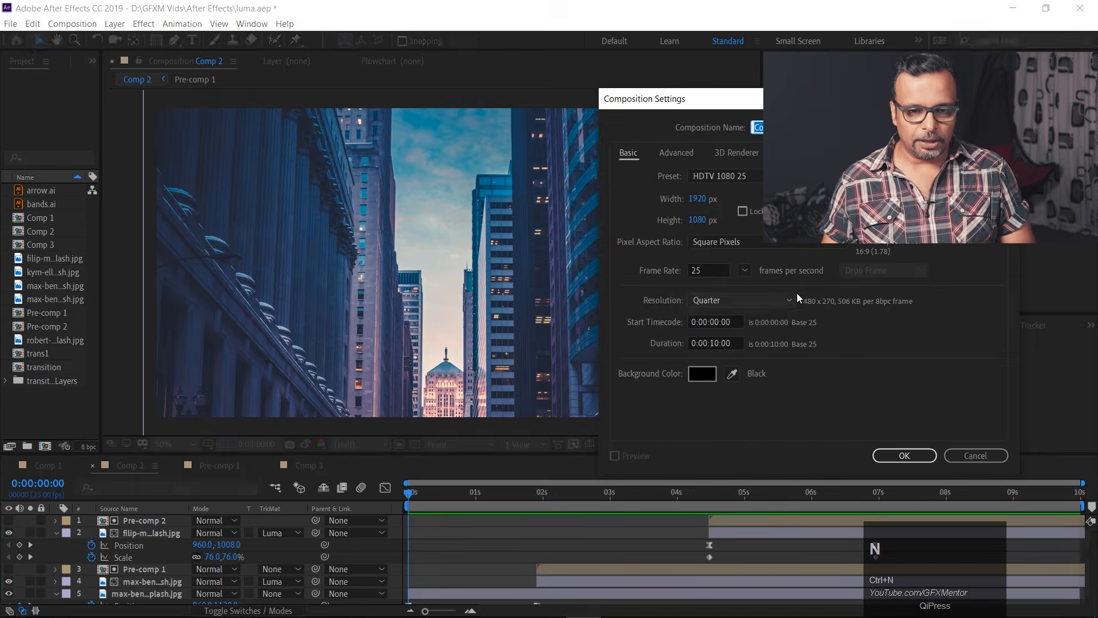
pyautogui.click(905, 451)
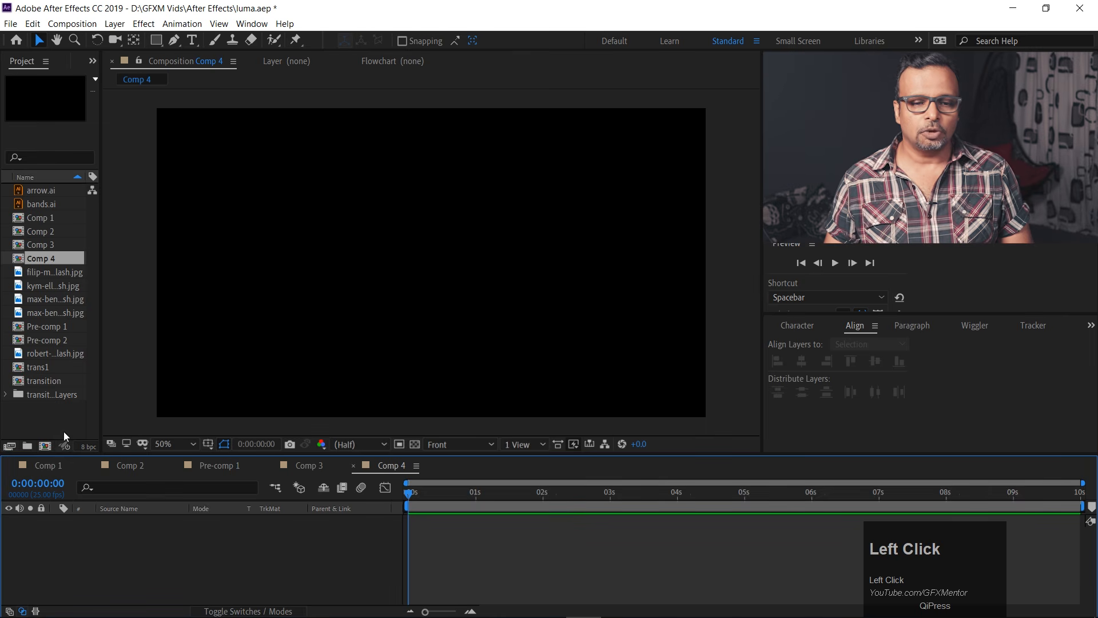
# Select the four consecutive city photos in the project and add them as layers to Comp 4.
pyautogui.click(36, 271)
pyautogui.keyDown('shift'); pyautogui.click(38, 283); pyautogui.keyUp('shift')
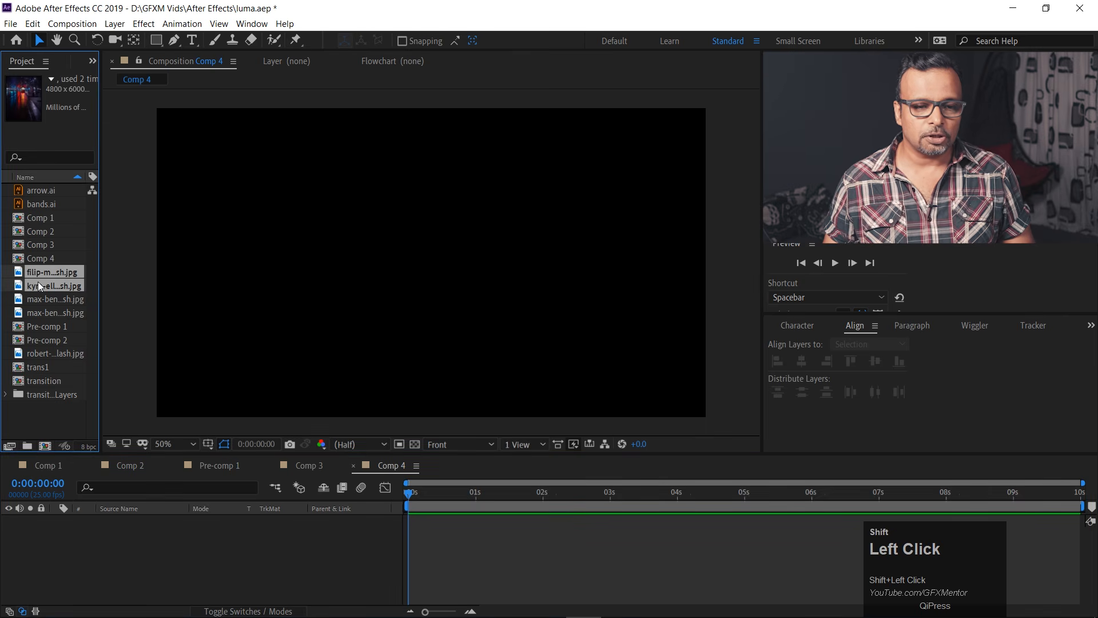
pyautogui.click(40, 297)
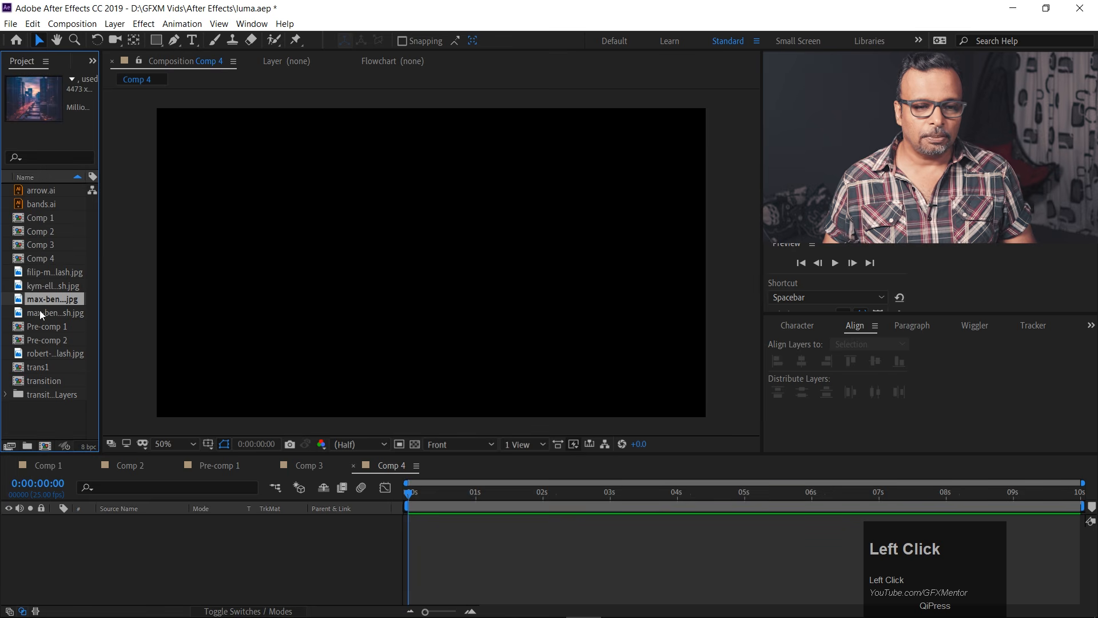
pyautogui.click(40, 313)
pyautogui.keyDown('shift'); pyautogui.click(42, 299); pyautogui.keyUp('shift')
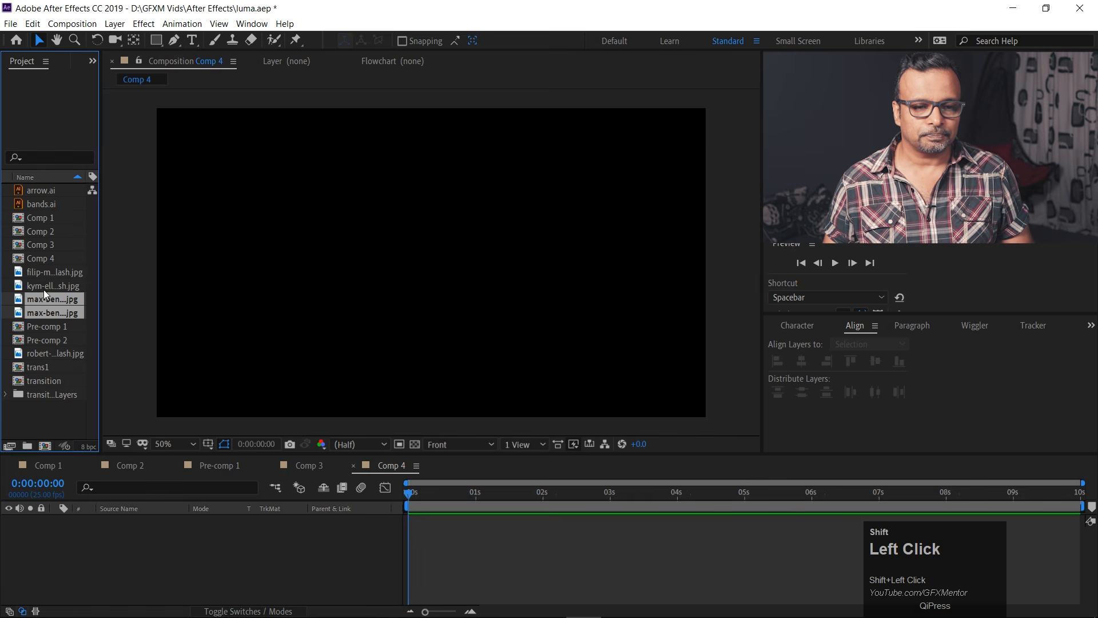
pyautogui.keyDown('shift'); pyautogui.click(44, 285); pyautogui.keyUp('shift')
pyautogui.keyDown('shift'); pyautogui.click(44, 273); pyautogui.keyUp('shift')
pyautogui.moveTo(51, 311); pyautogui.dragTo(75, 563)
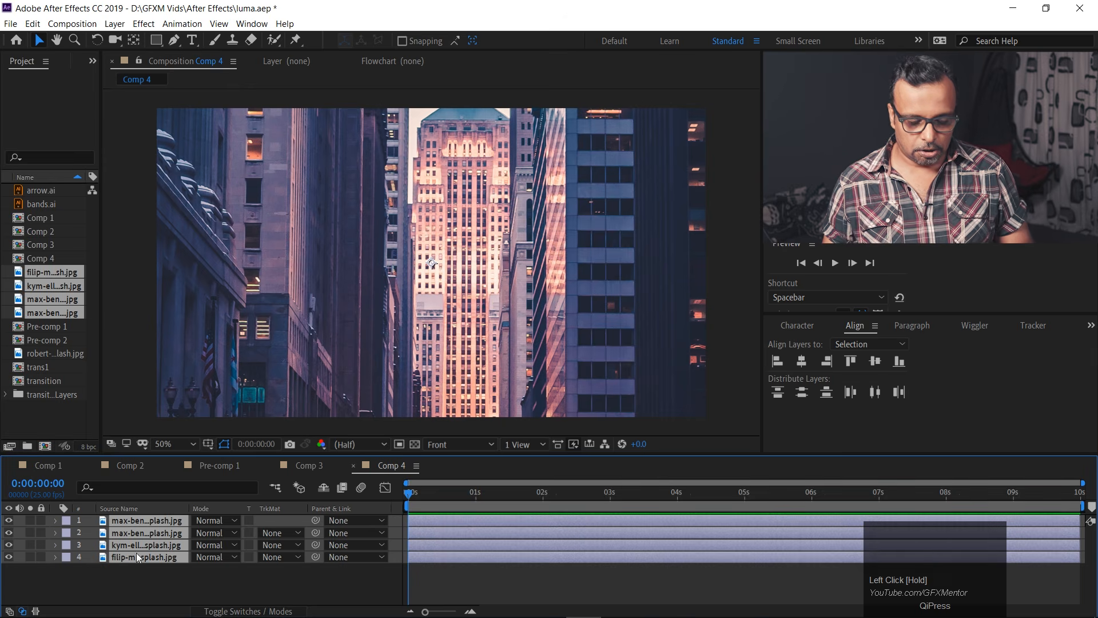
# Undo adding the four photo layers and place the same photos in the Comp 4 timeline again.
pyautogui.press('s')
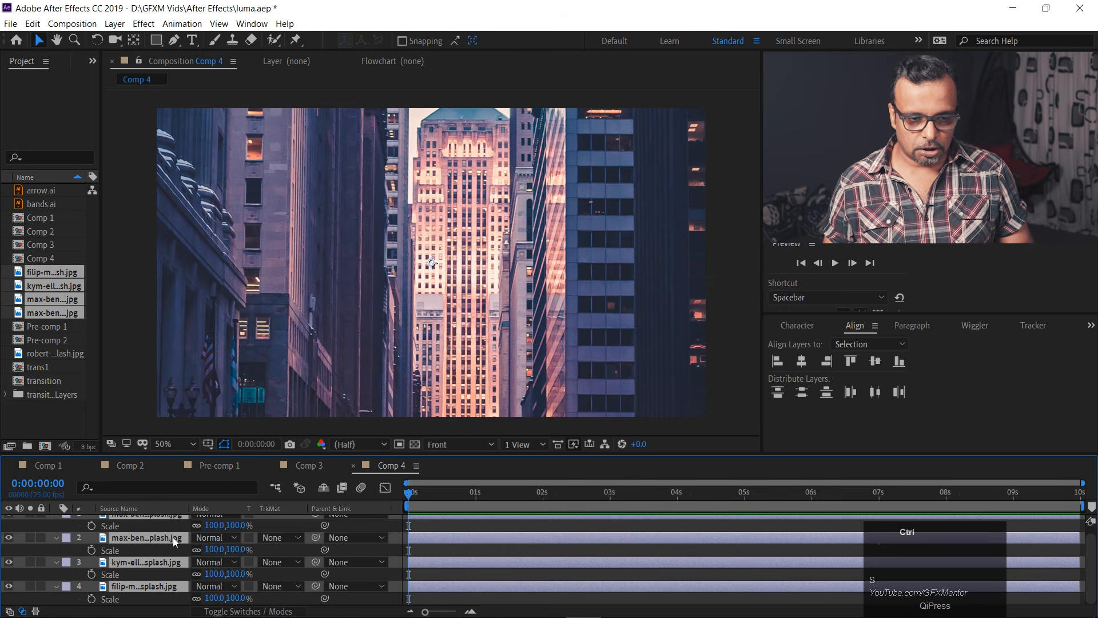
pyautogui.hotkey('ctrl', 'z')
pyautogui.moveTo(46, 312); pyautogui.dragTo(74, 585)
# With the three upper layers hidden, scale the bottom tram photo layer to 42% and move it down in the frame.
pyautogui.click(127, 557)
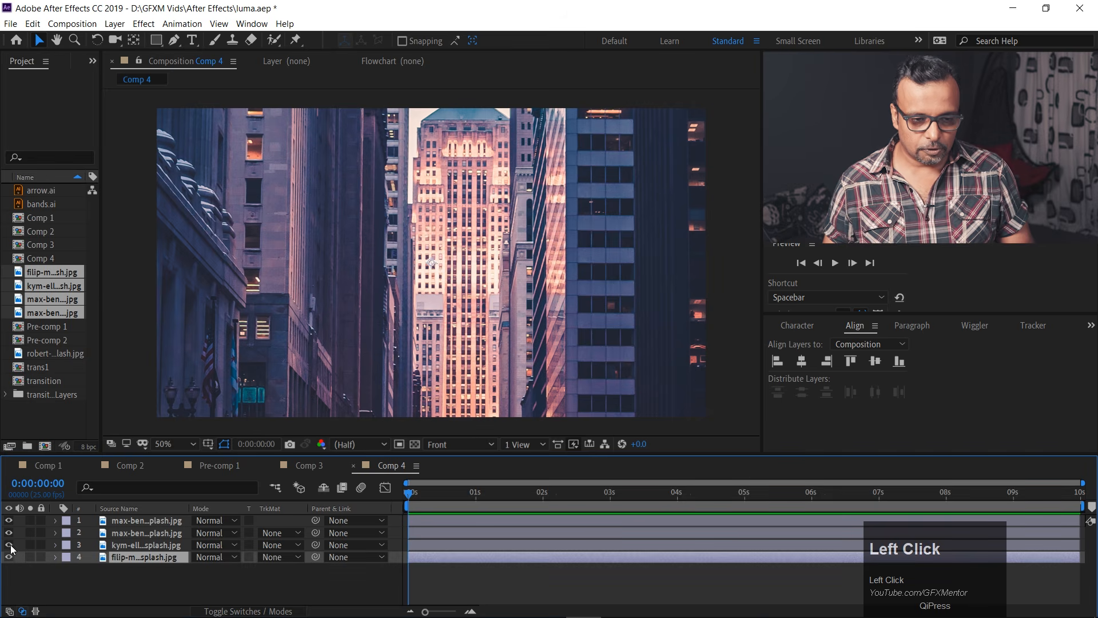
pyautogui.moveTo(11, 545); pyautogui.dragTo(9, 520)
pyautogui.press('s')
pyautogui.moveTo(211, 568); pyautogui.dragTo(180, 569)
pyautogui.click(437, 137)
pyautogui.moveTo(437, 137); pyautogui.dragTo(444, 249)
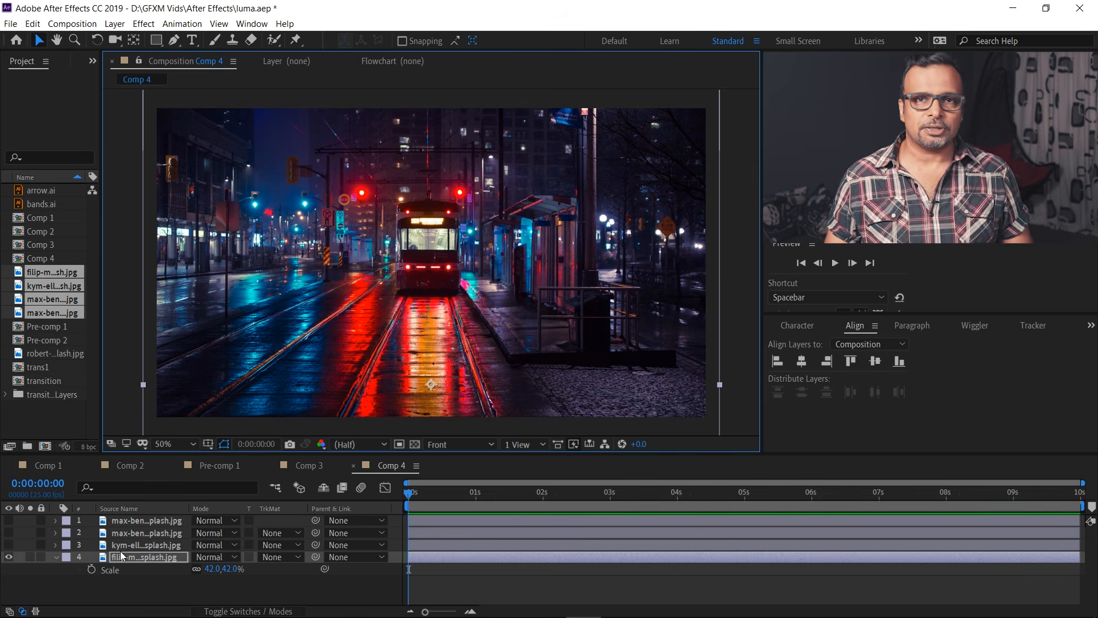
# Nudge the tram photo up to about 960, 936 and add a Position keyframe at 0 s.
pyautogui.moveTo(413, 350); pyautogui.dragTo(438, 376)
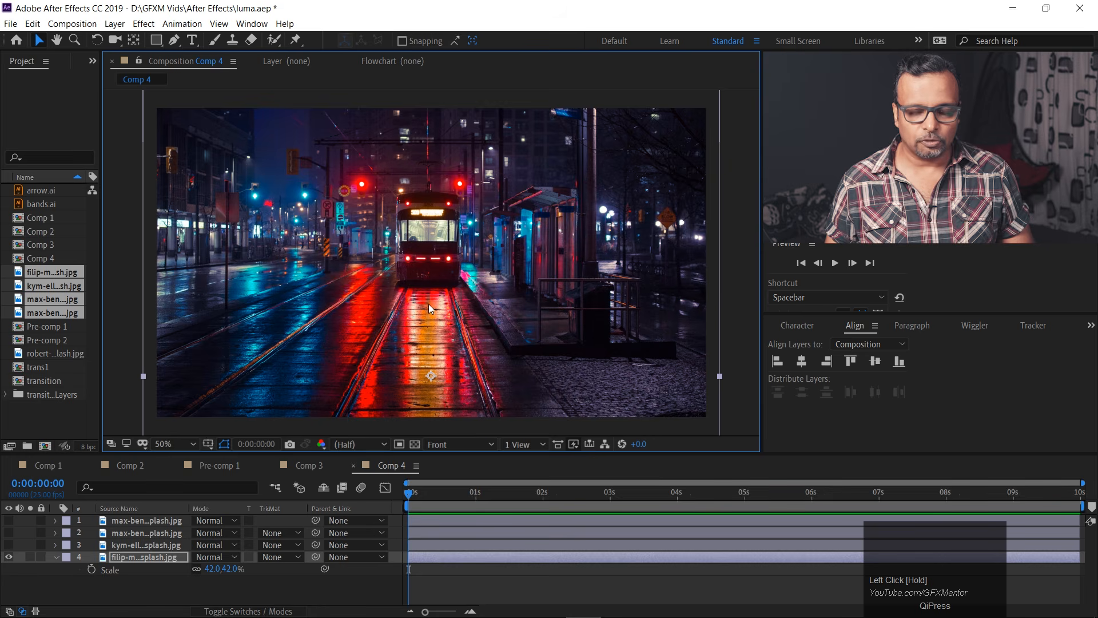
pyautogui.press('p')
pyautogui.click(92, 569)
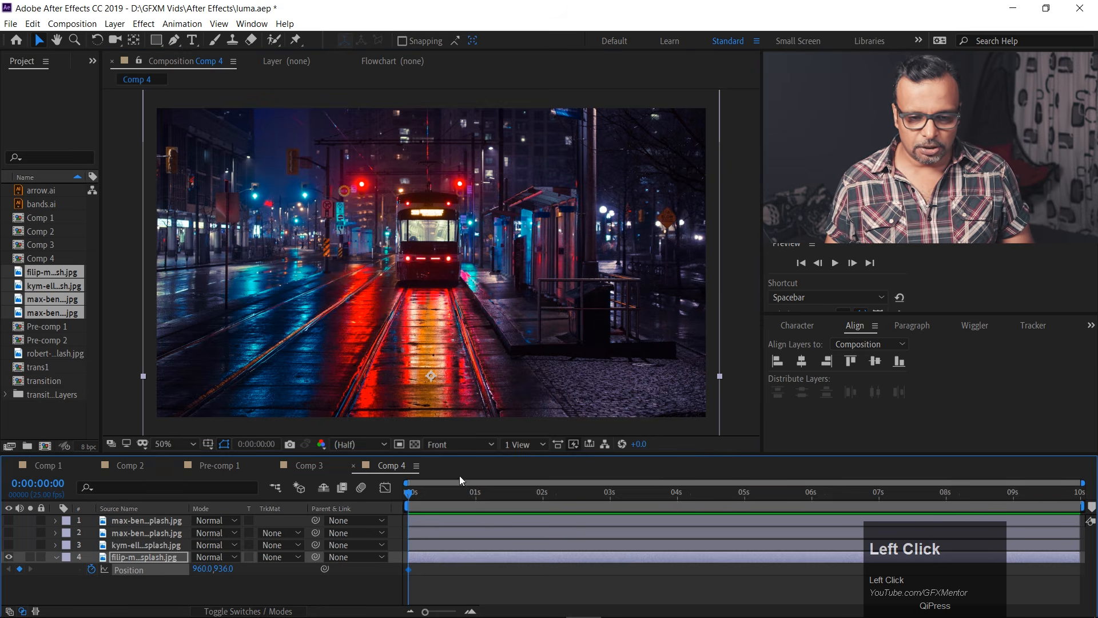
pyautogui.moveTo(414, 489); pyautogui.dragTo(542, 495)
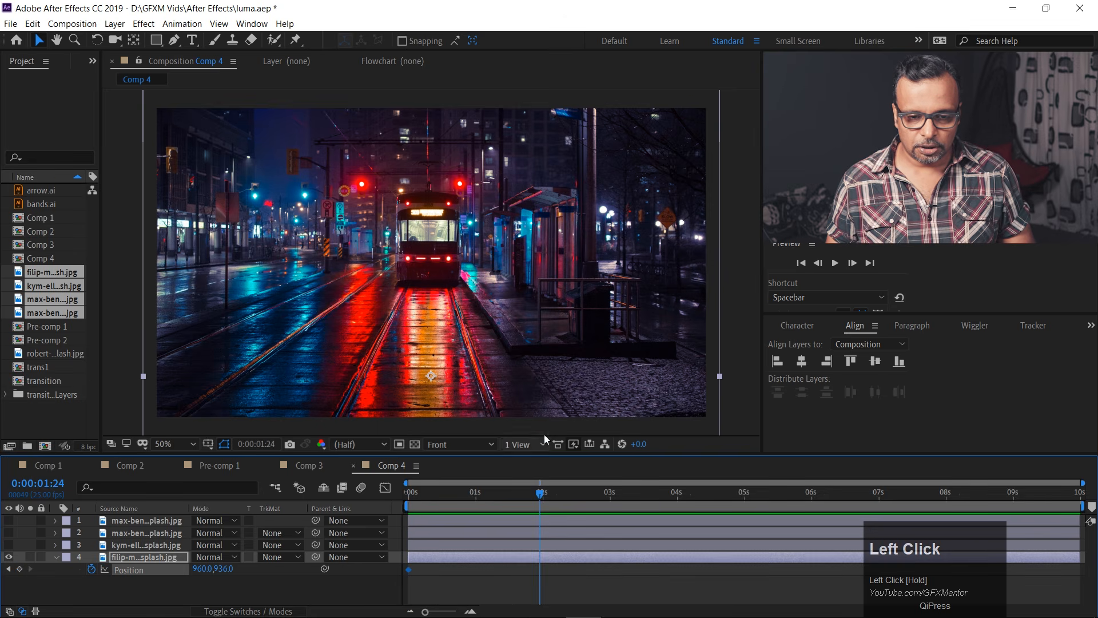
pyautogui.moveTo(541, 382); pyautogui.dragTo(544, 327)
pyautogui.moveTo(542, 253); pyautogui.dragTo(541, 272)
pyautogui.hotkey('ctrl', 'z')
pyautogui.hotkey('ctrl', 'z')
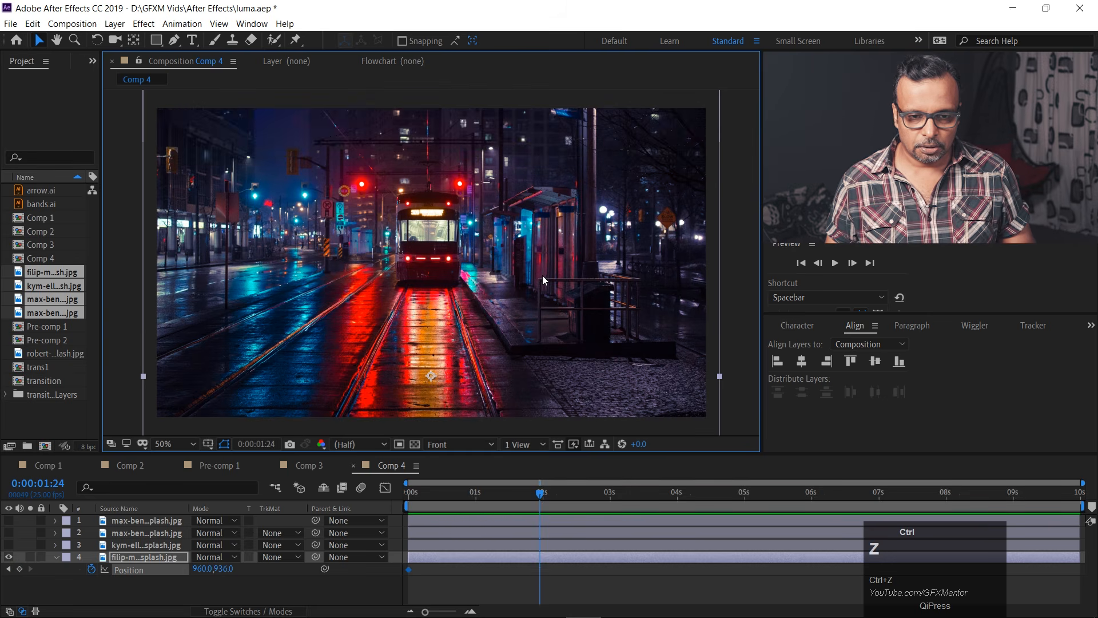
# Animate the tram photo's Position from 960, 286 at 0 s to 960, 906 at 2 s, and preview the move.
pyautogui.moveTo(445, 493); pyautogui.dragTo(351, 503)
pyautogui.moveTo(509, 384); pyautogui.dragTo(511, 204)
pyautogui.moveTo(441, 495); pyautogui.dragTo(542, 501)
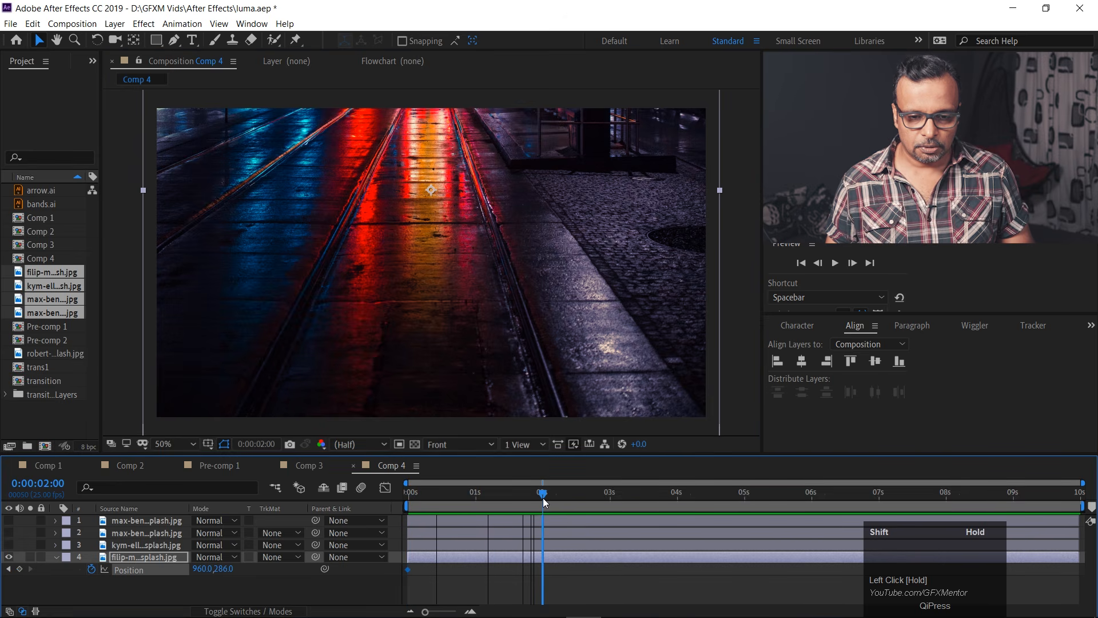
pyautogui.moveTo(506, 146); pyautogui.dragTo(525, 308)
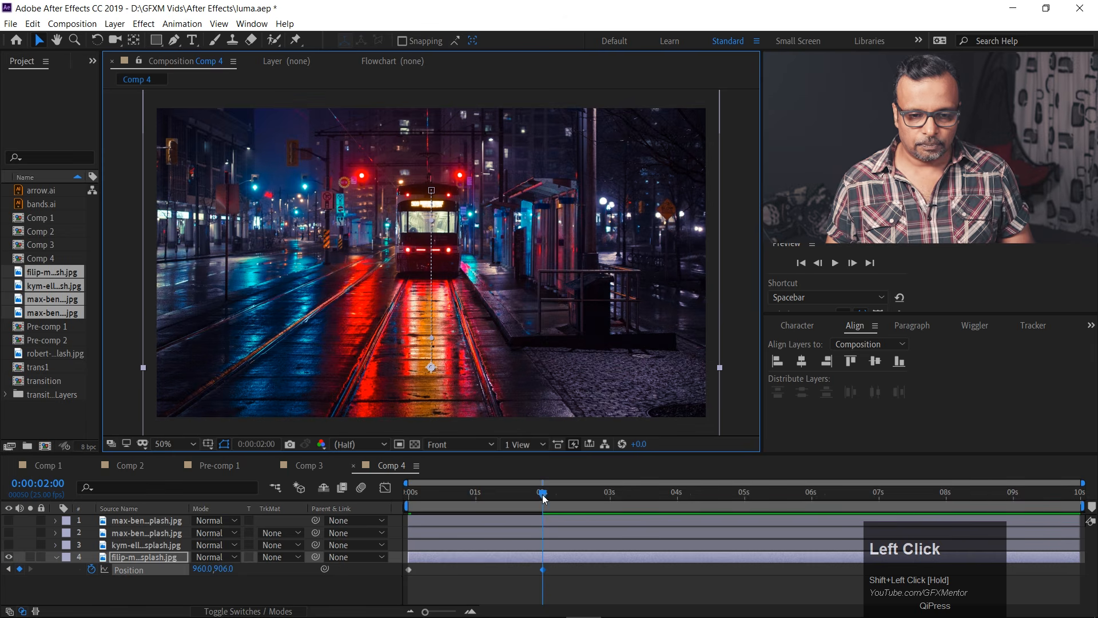
pyautogui.moveTo(544, 498); pyautogui.dragTo(344, 510)
pyautogui.press('space')
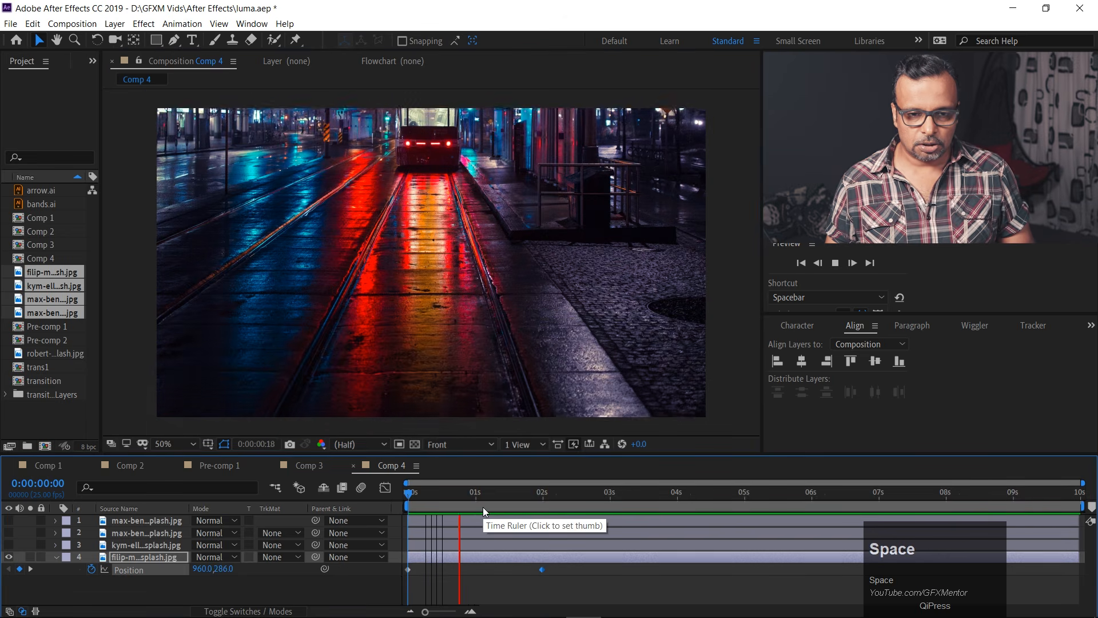
# Apply Easy Ease to both Position keyframes of the tram photo.
pyautogui.click(569, 575)
pyautogui.moveTo(561, 583); pyautogui.dragTo(406, 572)
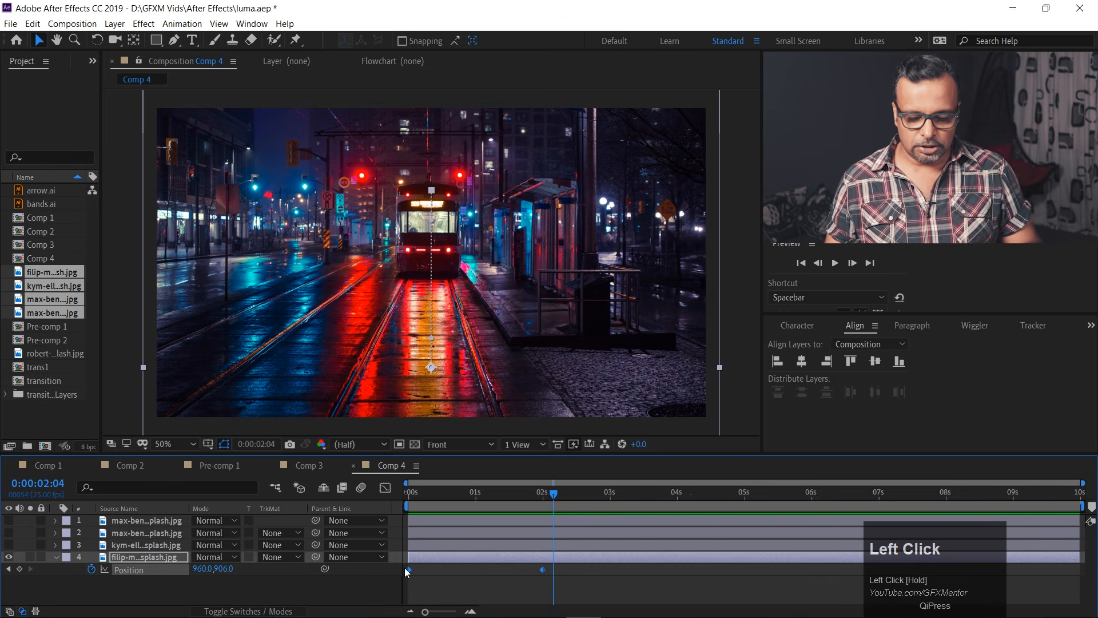
pyautogui.press('F9')
pyautogui.rightClick(408, 570)
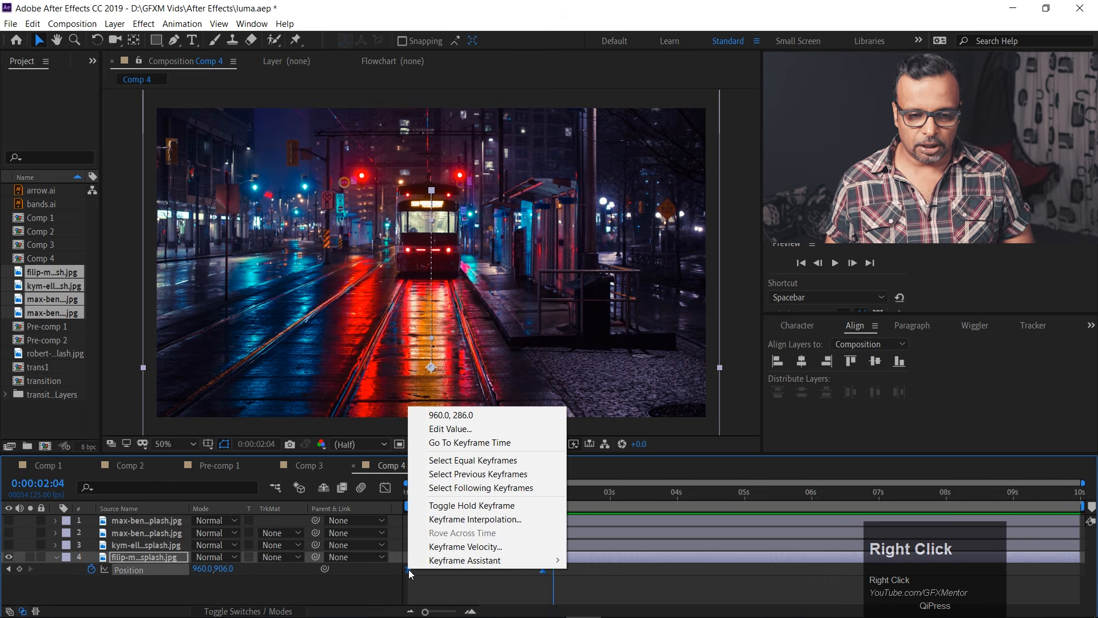
# Reshape the tram photo's speed graph to peak early and slow gradually toward the 2 s keyframe, and preview the animation.
pyautogui.click(385, 490)
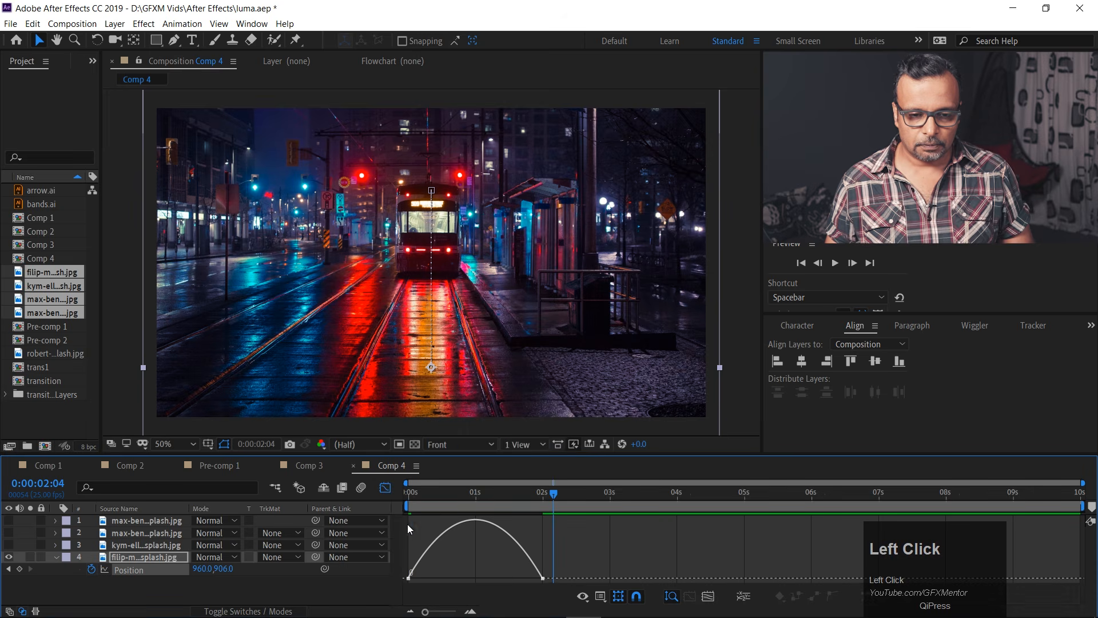
pyautogui.click(543, 579)
pyautogui.moveTo(518, 578); pyautogui.dragTo(451, 581)
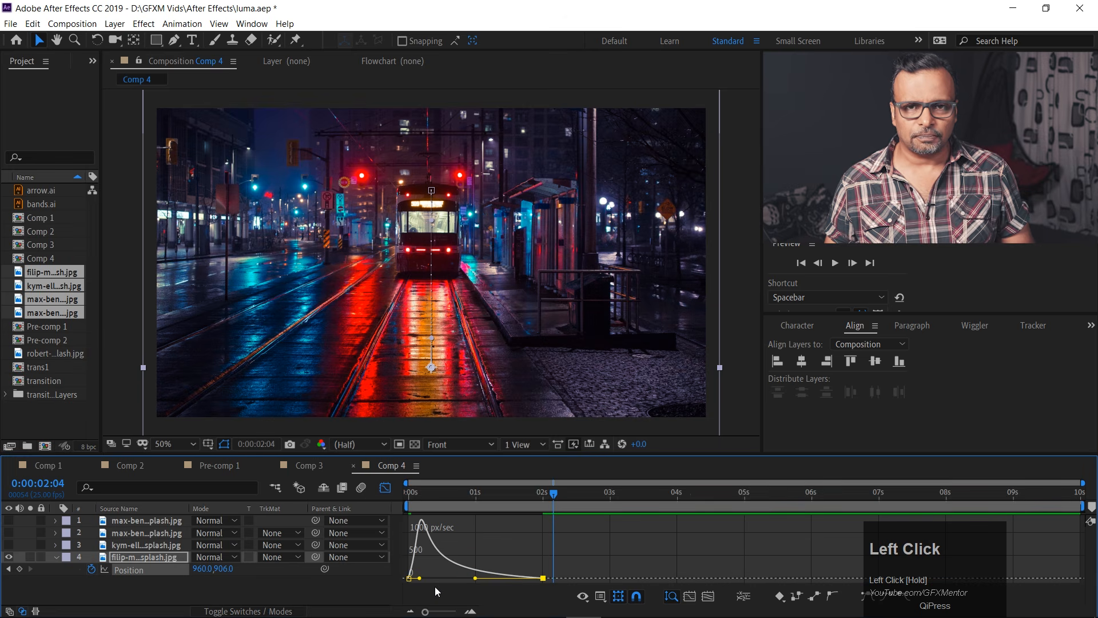
pyautogui.click(476, 493)
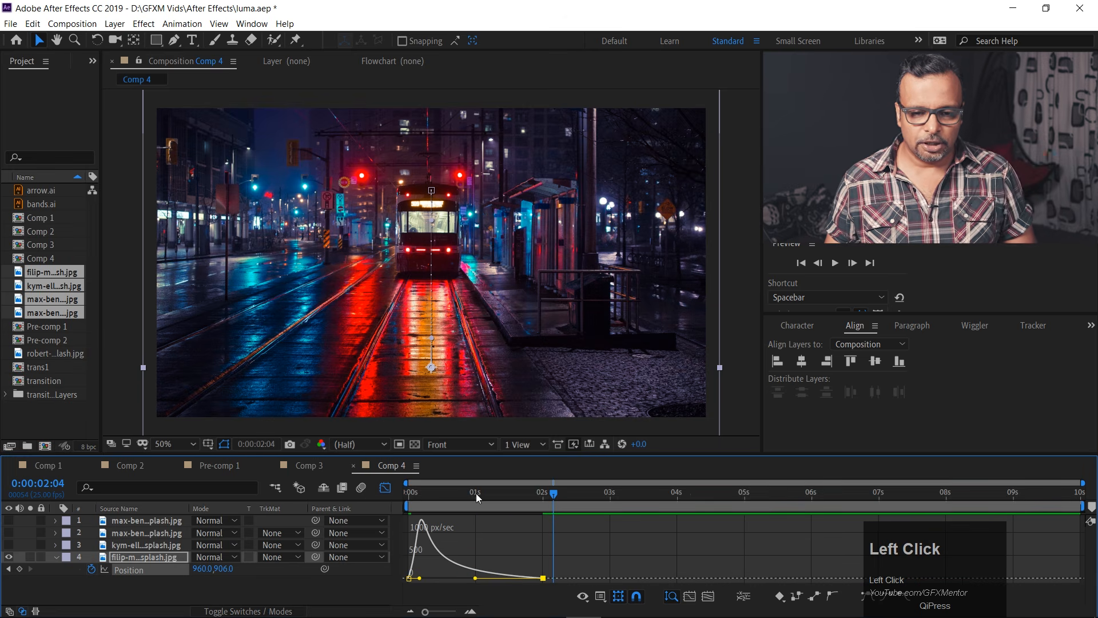
pyautogui.moveTo(476, 492); pyautogui.dragTo(393, 492)
pyautogui.press('space')
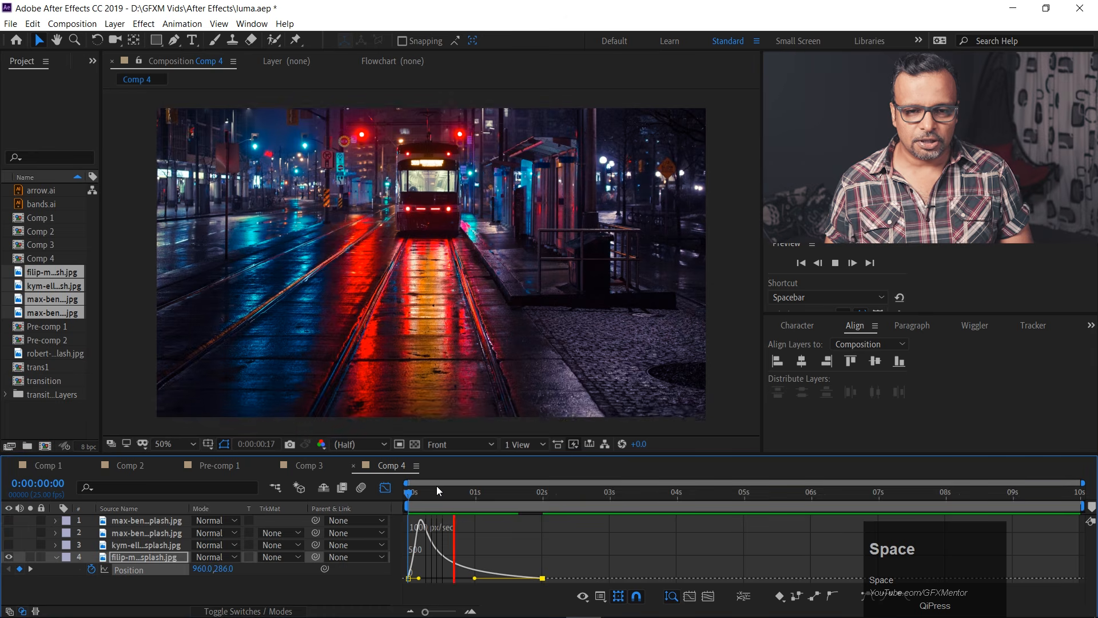
pyautogui.moveTo(413, 492); pyautogui.dragTo(381, 491)
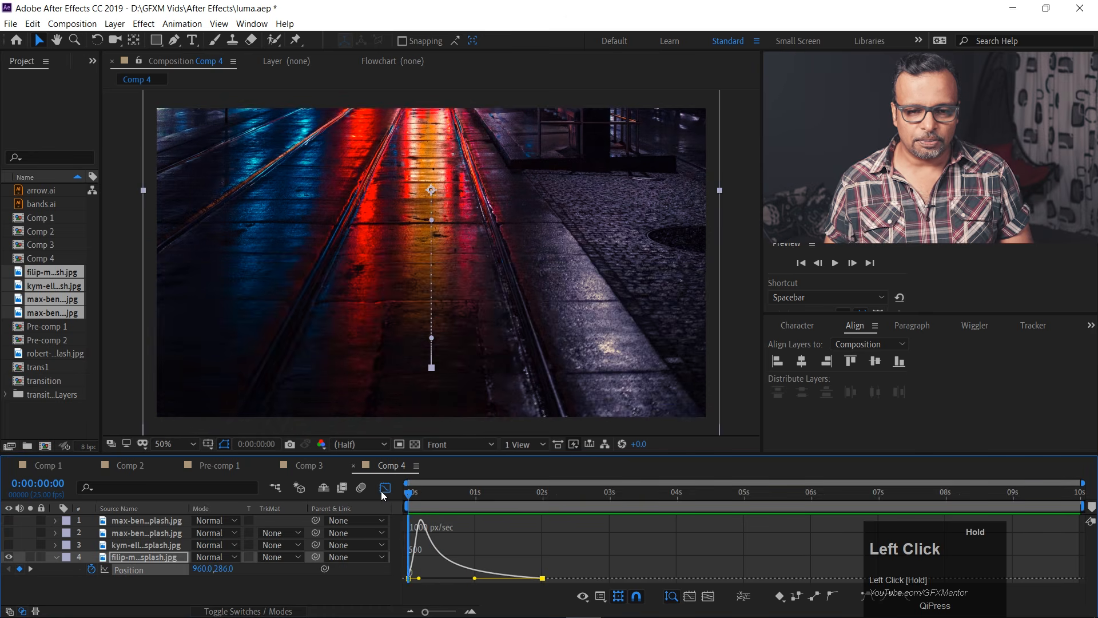
pyautogui.press('space')
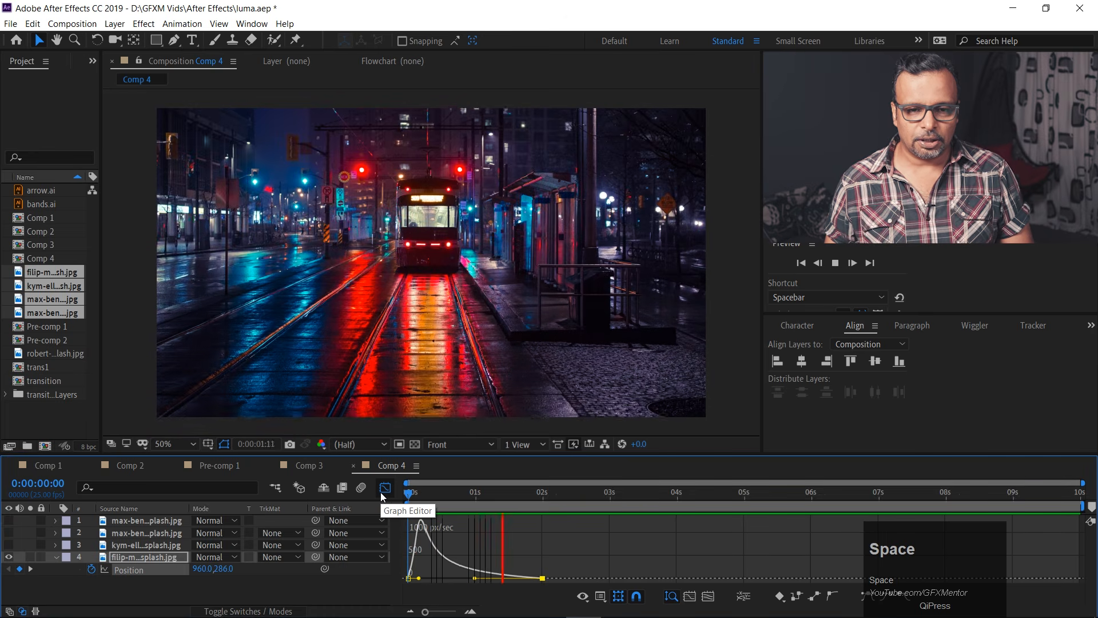
pyautogui.press('space')
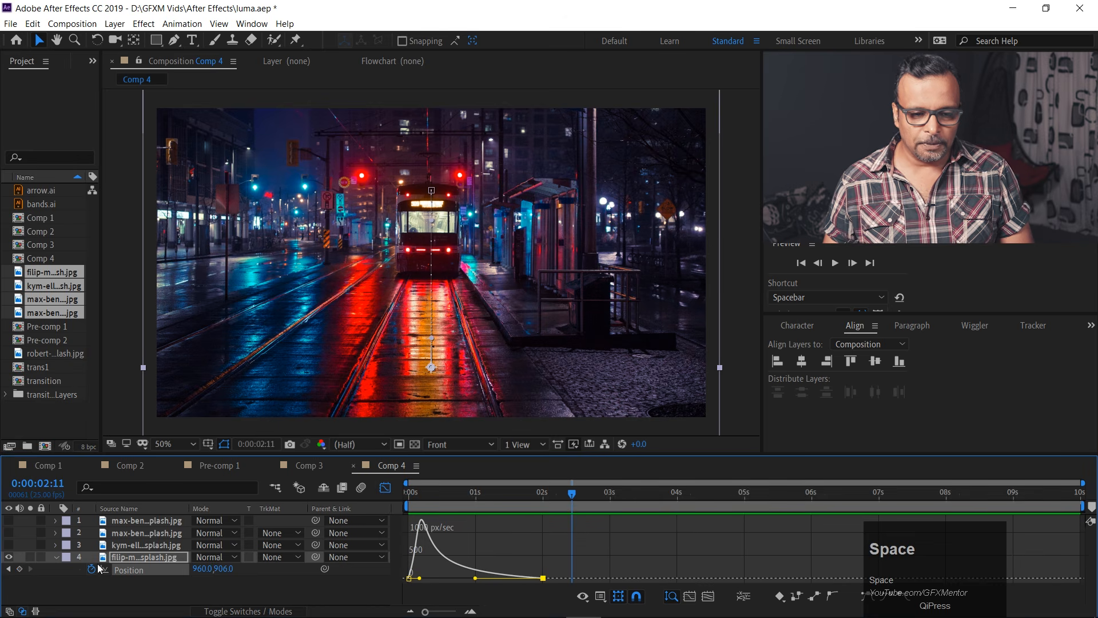
# Show the mountain photo layer directly above the tram photo and delete it from Comp 4.
pyautogui.click(9, 545)
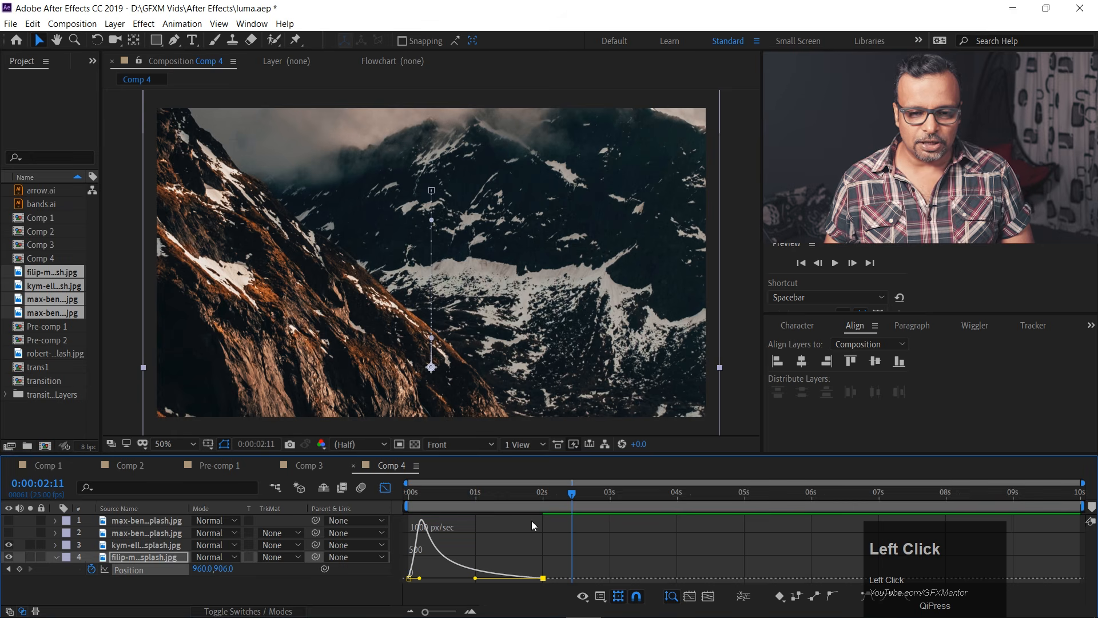
pyautogui.moveTo(501, 500); pyautogui.dragTo(542, 502)
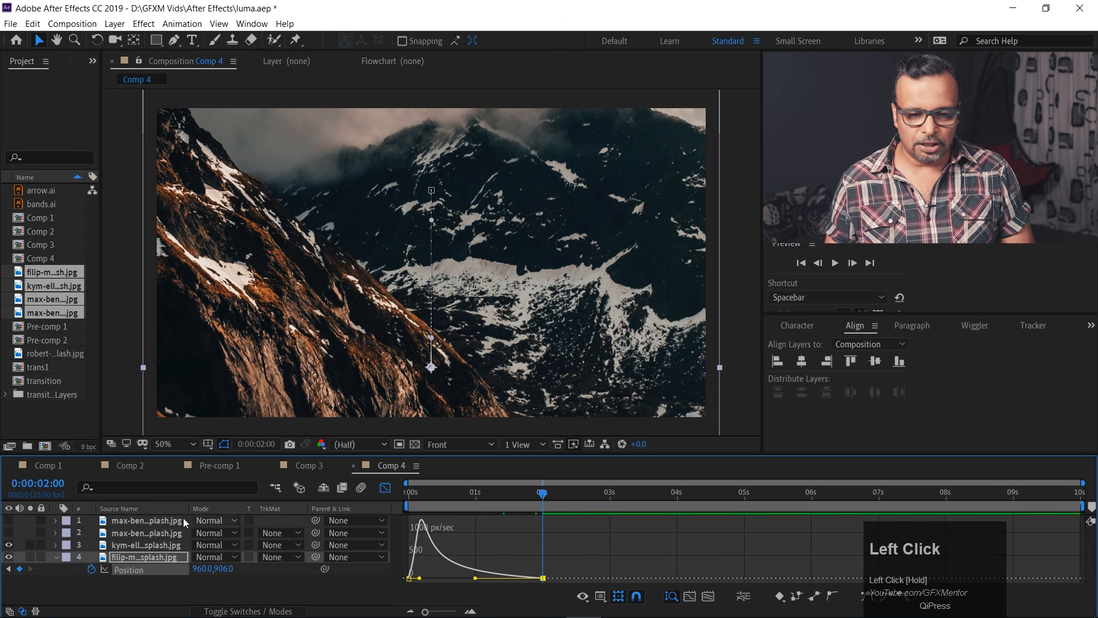
pyautogui.click(144, 546)
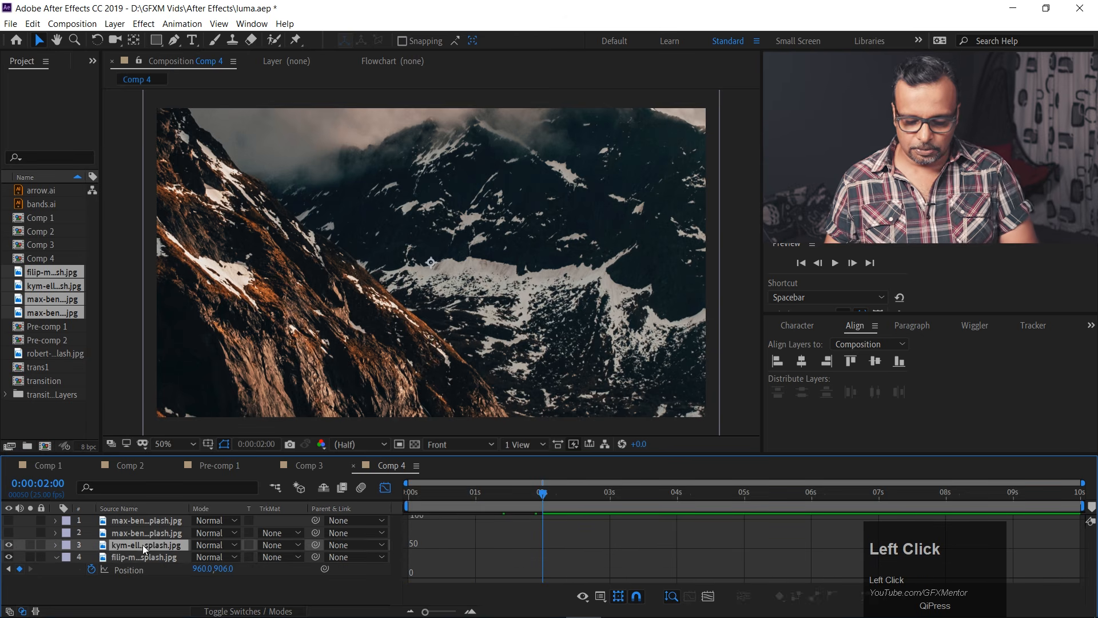
pyautogui.press('BackSpace')
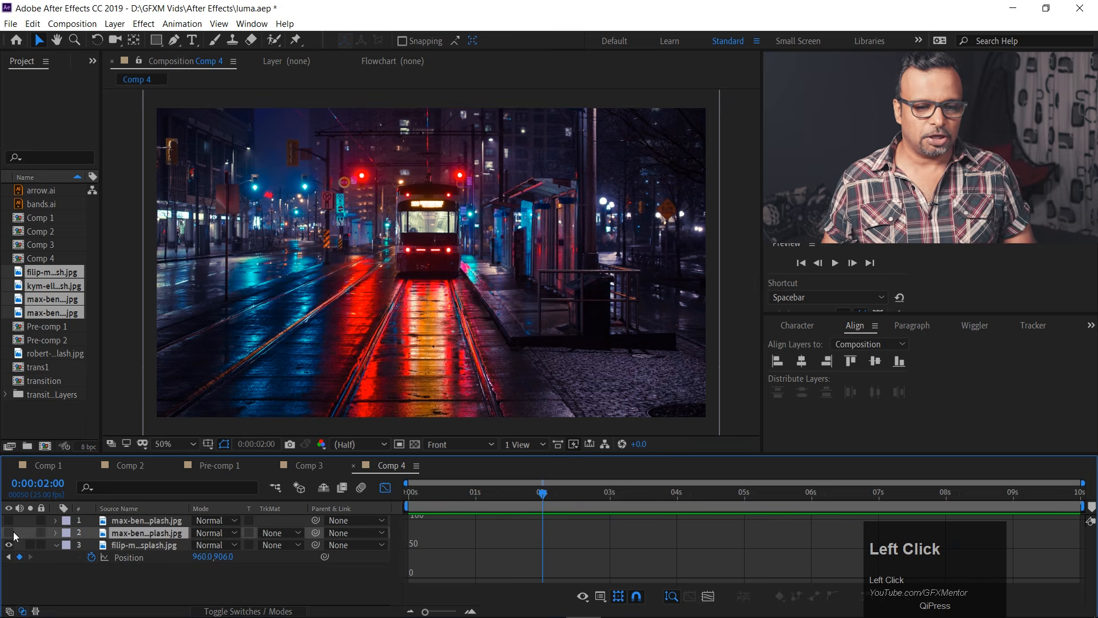
# Make the city river photo in layer 2 visible while keeping layer 1 hidden.
pyautogui.click(10, 532)
pyautogui.click(10, 521)
pyautogui.click(10, 533)
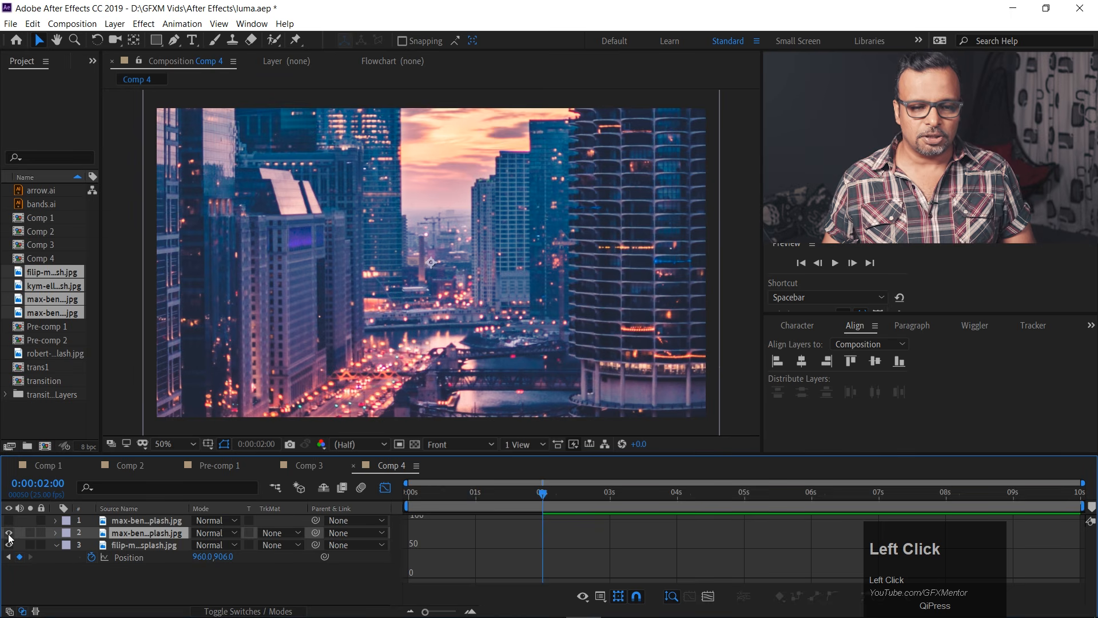
# Close the Graph Editor and shift the layer 2 city photo so that it starts at 0:00:02:03.
pyautogui.click(385, 487)
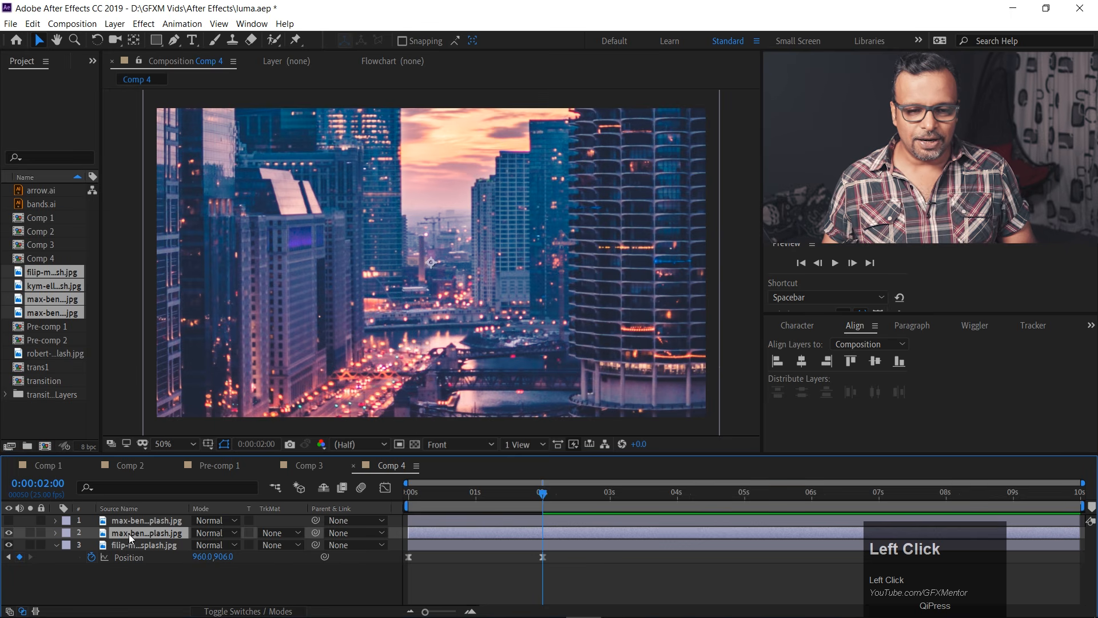
pyautogui.moveTo(466, 531); pyautogui.dragTo(446, 541)
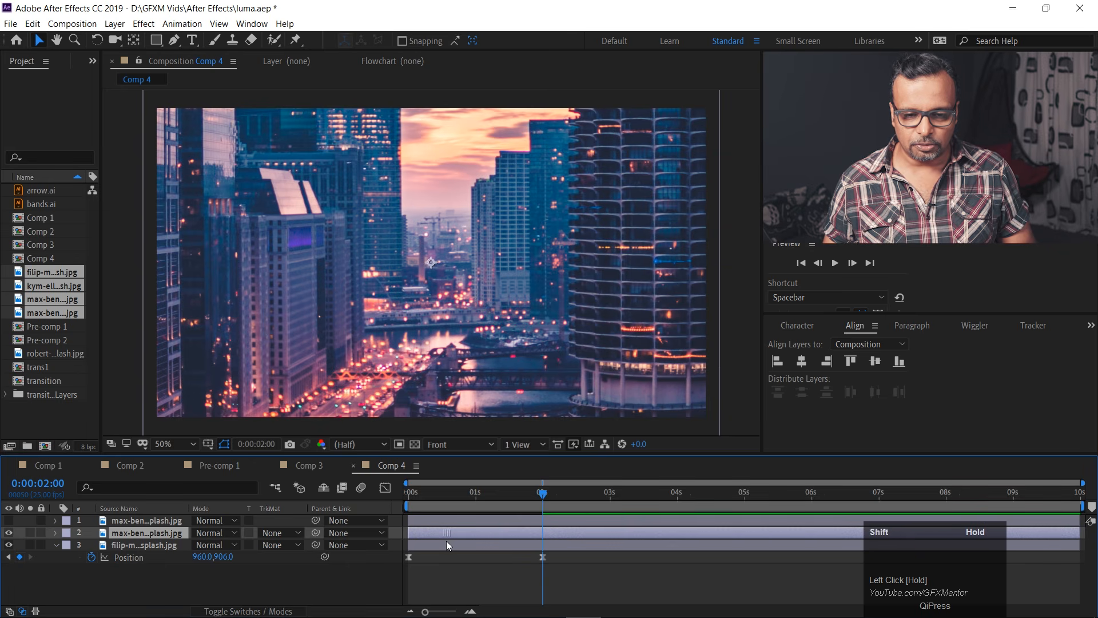
pyautogui.moveTo(544, 496); pyautogui.dragTo(551, 495)
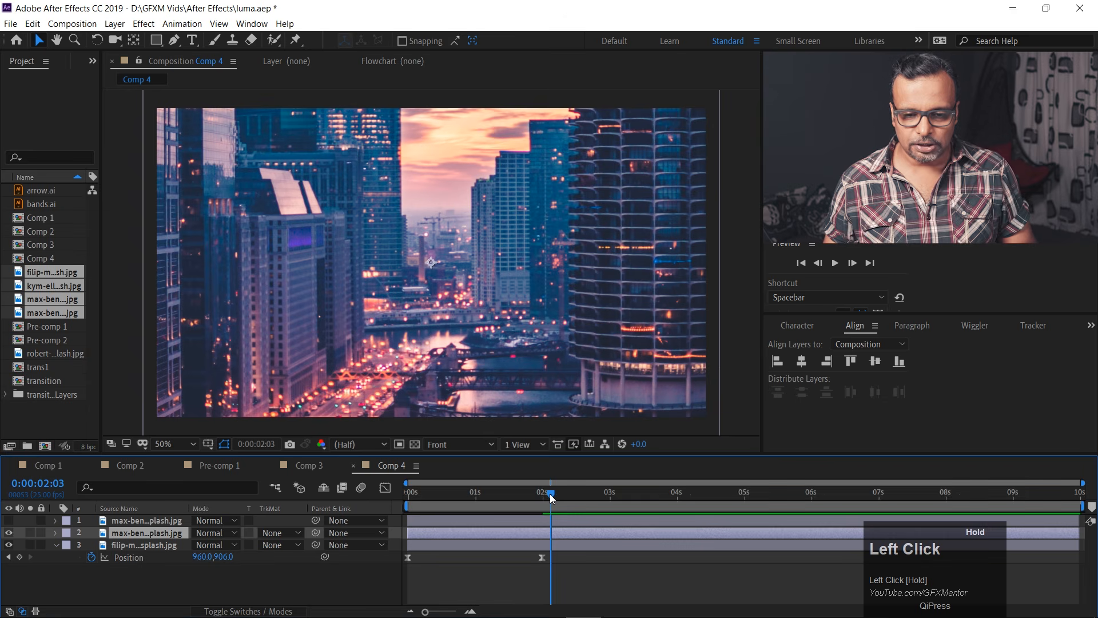
pyautogui.press('[')
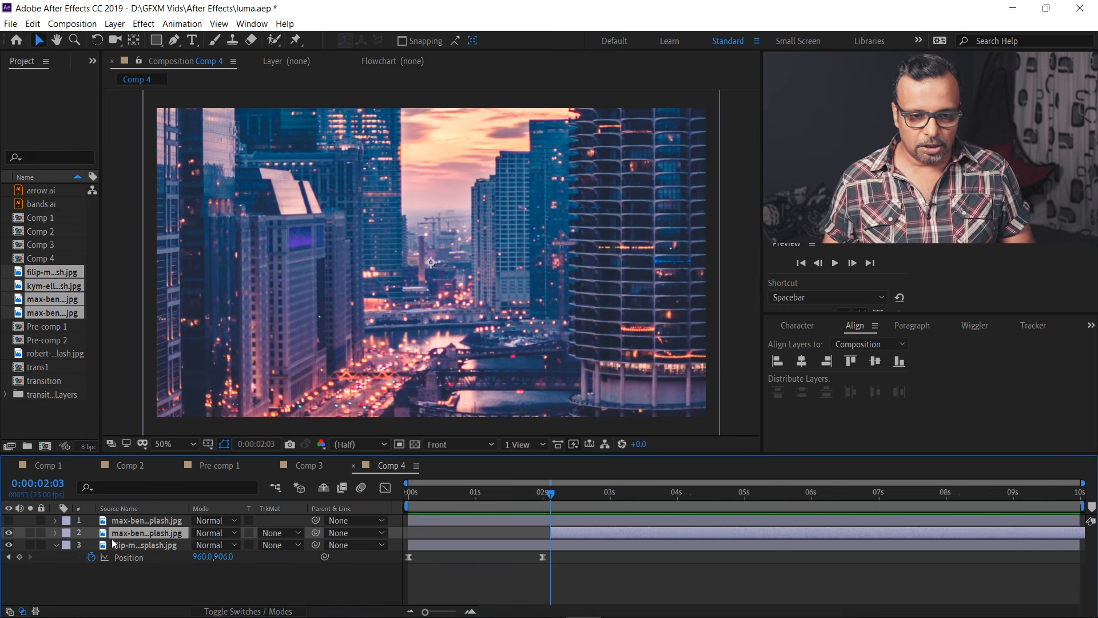
# Move the city photo down to 960, 1194 and add Position and 100% Scale keyframes at 0:00:02:03.
pyautogui.moveTo(481, 157); pyautogui.dragTo(485, 346)
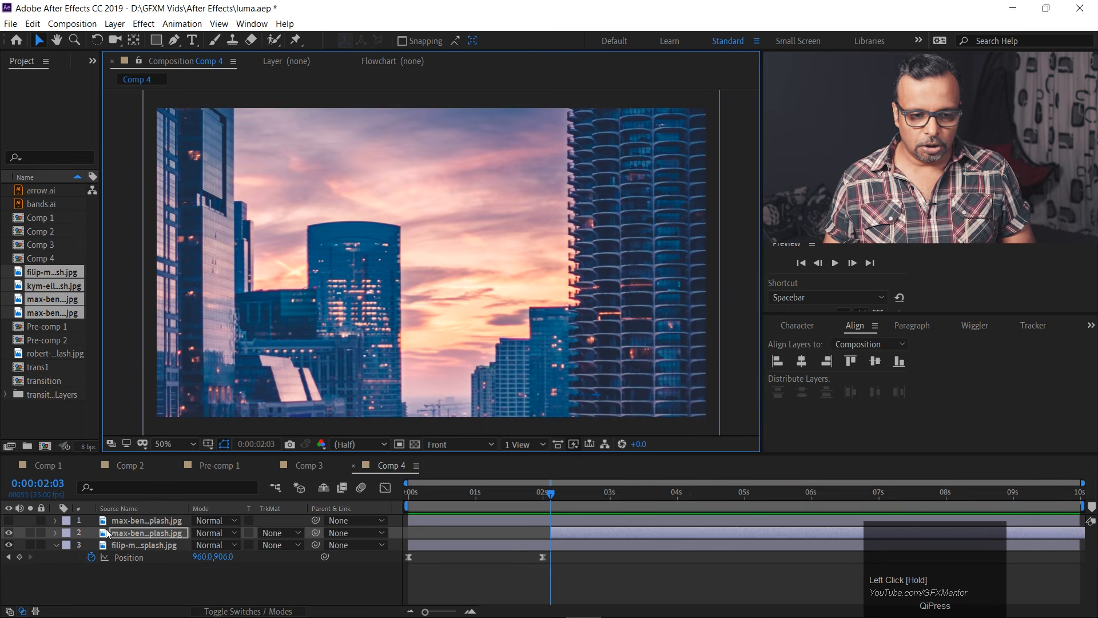
pyautogui.press('p')
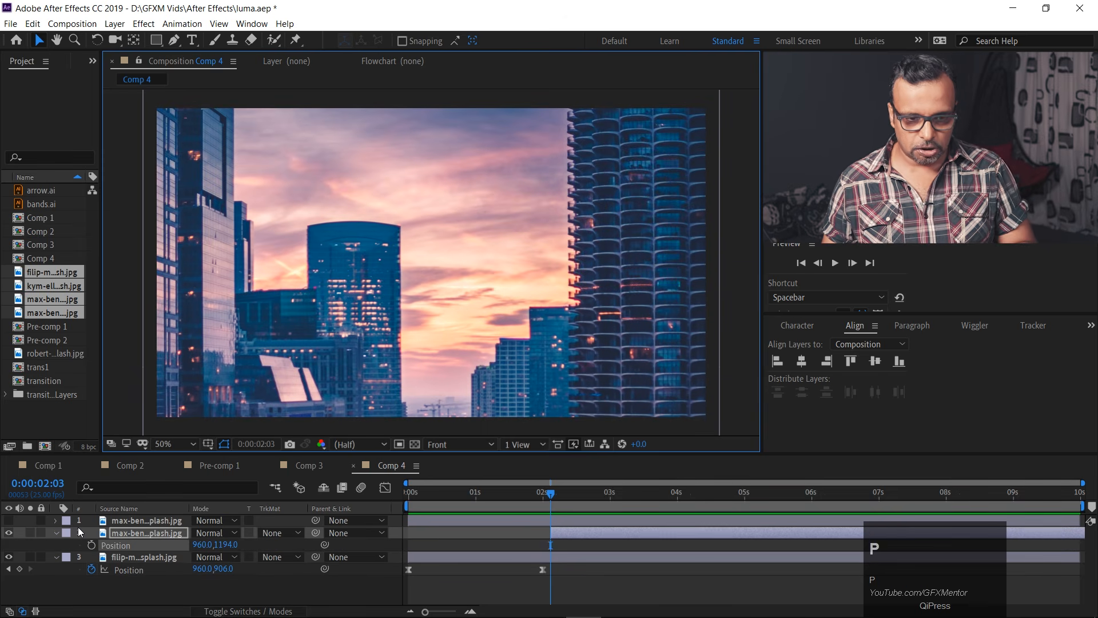
pyautogui.hotkey('shift', 's')
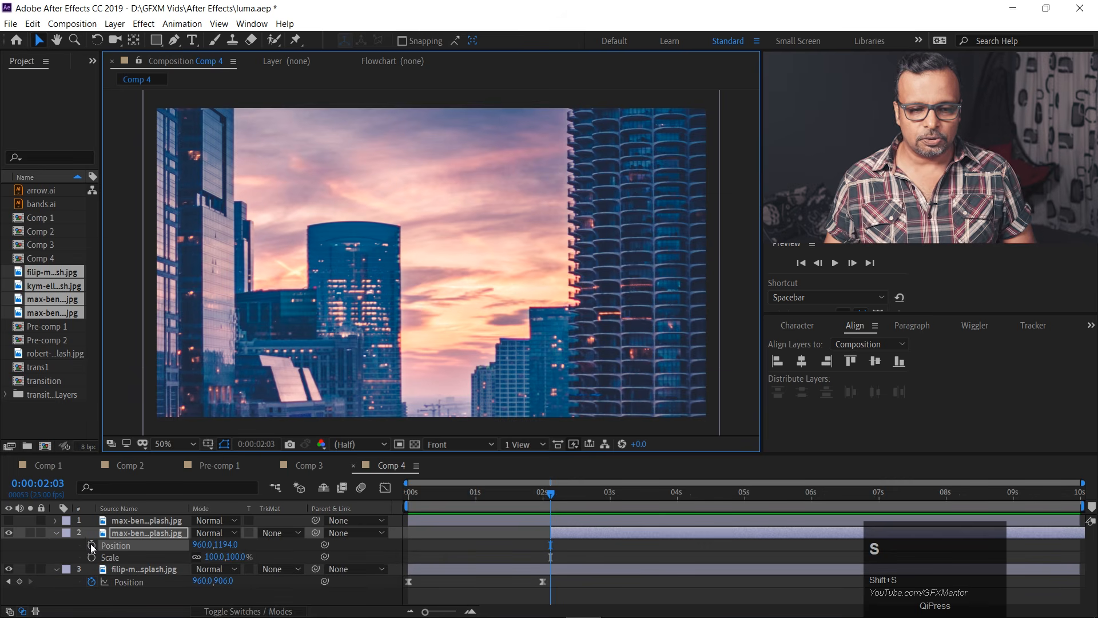
pyautogui.click(91, 543)
pyautogui.click(91, 557)
# At 0:00:04:01, keyframe the city photo at 44% Scale and Position 960, 368, and preview the move.
pyautogui.moveTo(549, 493); pyautogui.dragTo(679, 497)
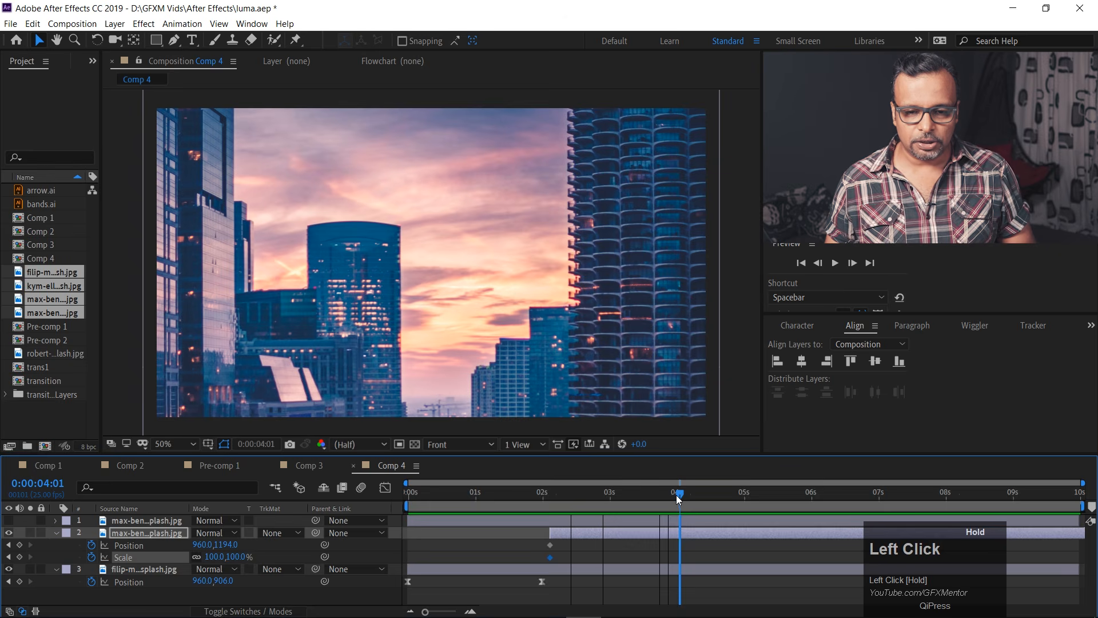
pyautogui.moveTo(580, 396); pyautogui.dragTo(569, 178)
pyautogui.moveTo(212, 557); pyautogui.dragTo(170, 557)
pyautogui.moveTo(471, 355); pyautogui.dragTo(472, 332)
pyautogui.moveTo(681, 495); pyautogui.dragTo(540, 495)
pyautogui.press('space')
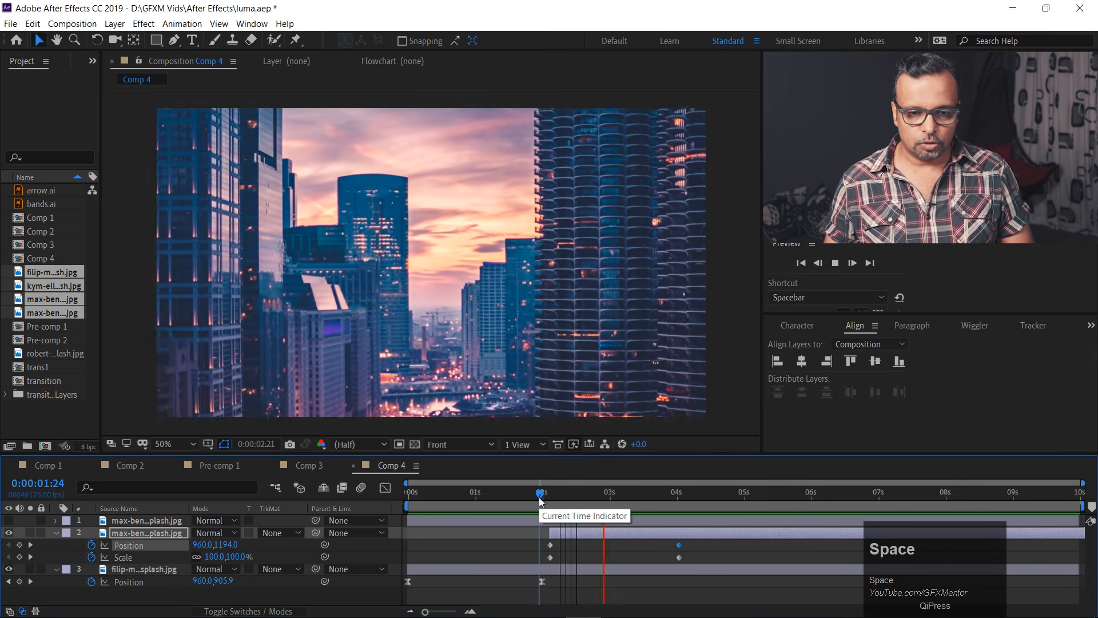
pyautogui.press('space')
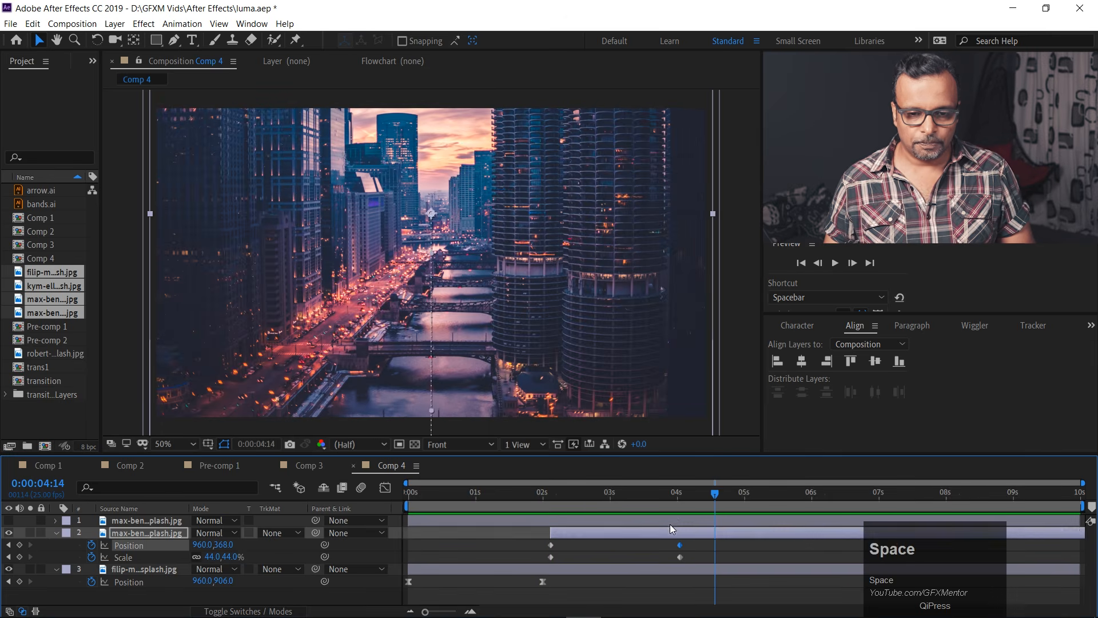
# Apply Easy Ease to both city photo Position keyframes and reshape their speed graph to peak early and slow gradually.
pyautogui.moveTo(692, 545); pyautogui.dragTo(537, 547)
pyautogui.press('F9')
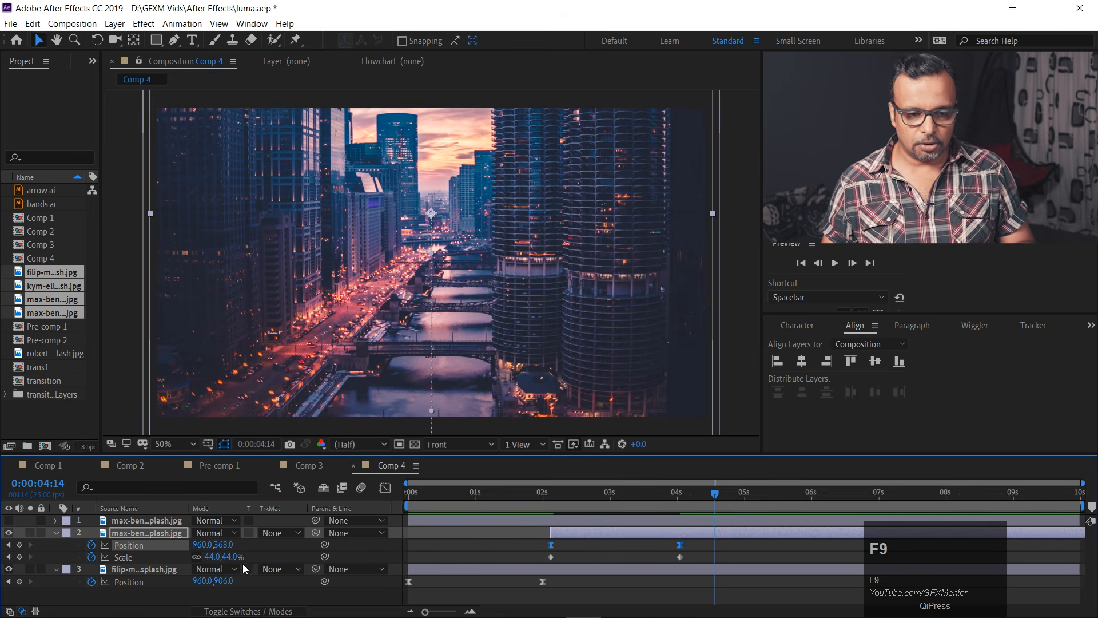
pyautogui.click(385, 487)
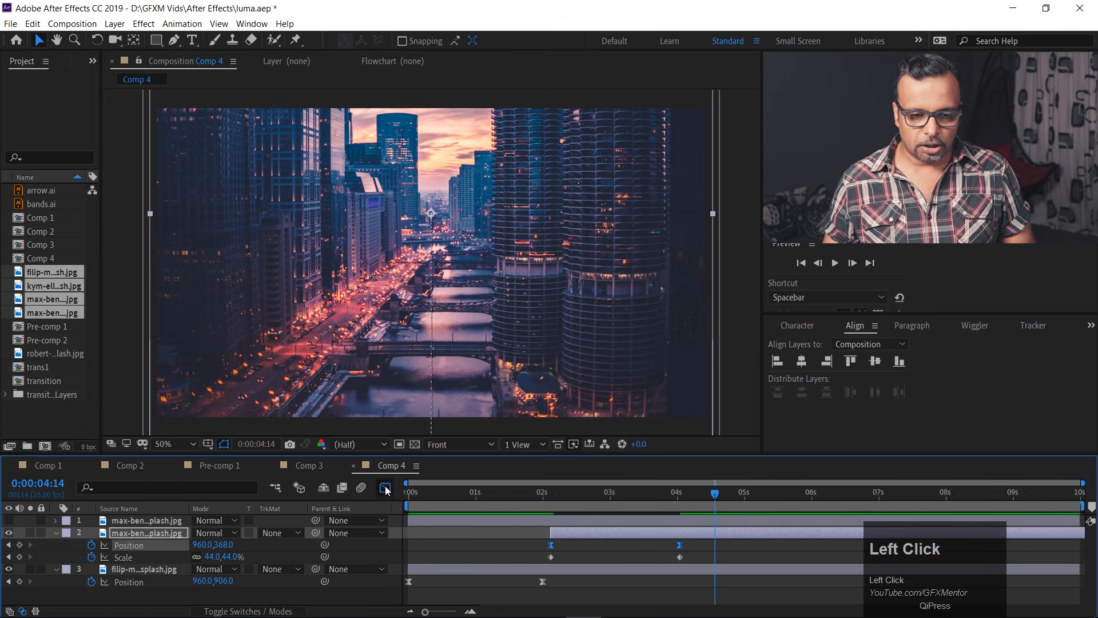
pyautogui.click(679, 577)
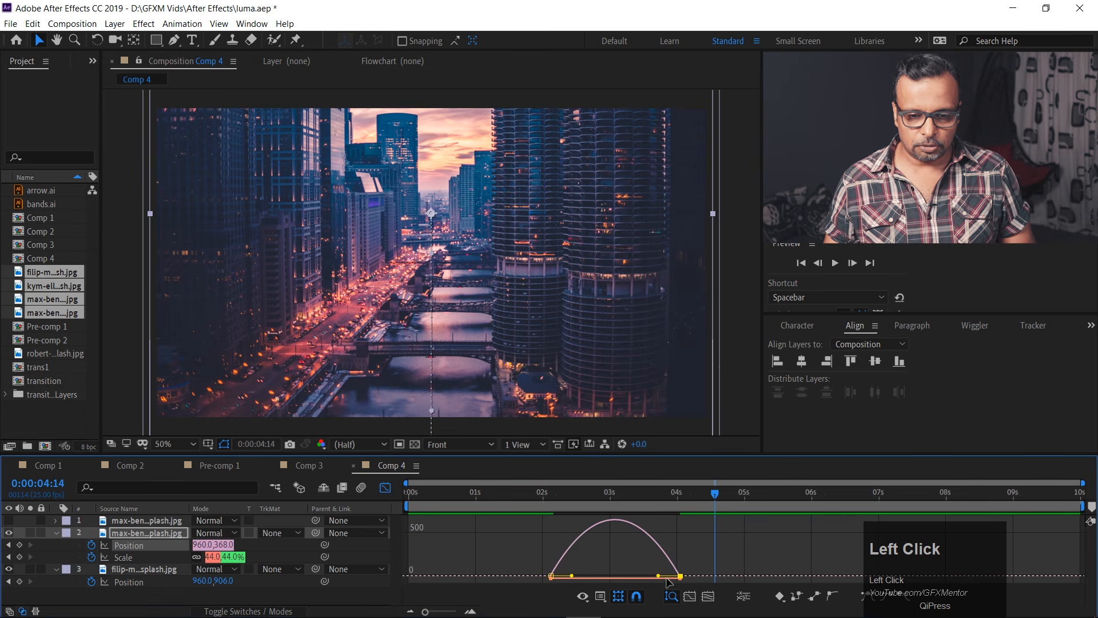
pyautogui.moveTo(657, 577); pyautogui.dragTo(579, 575)
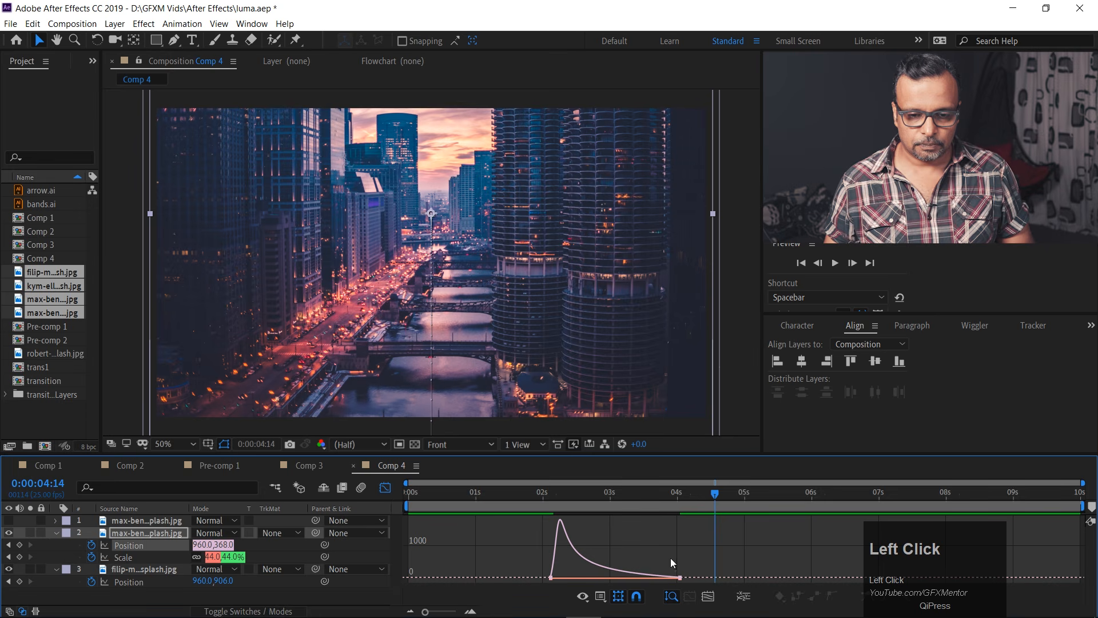
# Preview the eased city photo move from 0:00:01:15 and scrub to 0:00:03:01.
pyautogui.click(517, 488)
pyautogui.press('space')
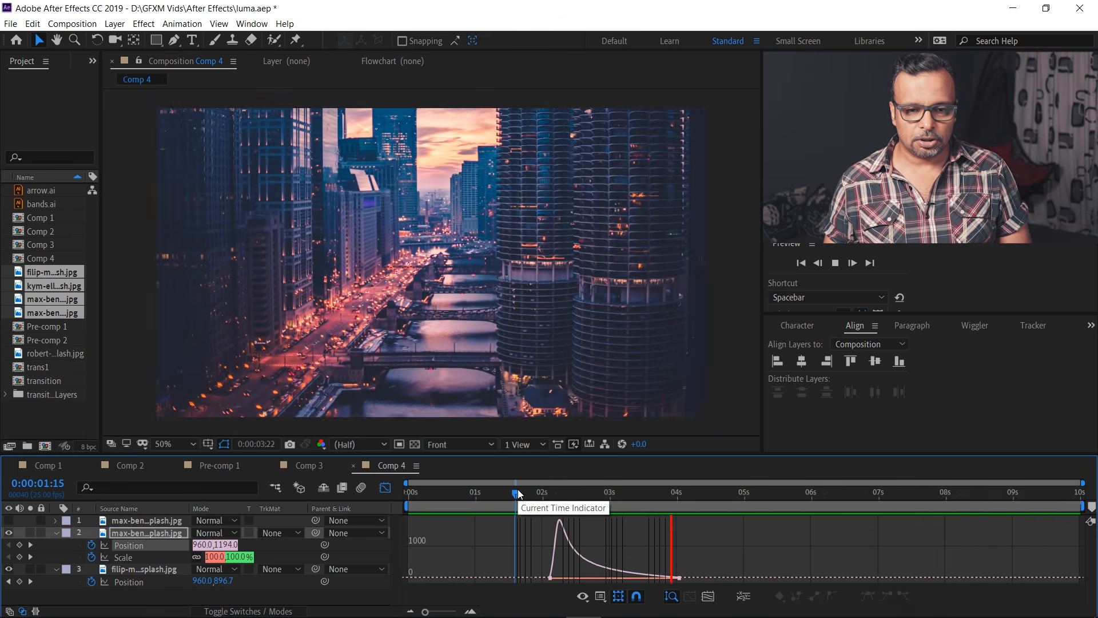
pyautogui.press('space')
pyautogui.moveTo(671, 493); pyautogui.dragTo(613, 510)
# Collapse the layer 2 city photo, import transition1.ai from the Desktop, and place it directly above that photo in the timeline.
pyautogui.click(76, 599)
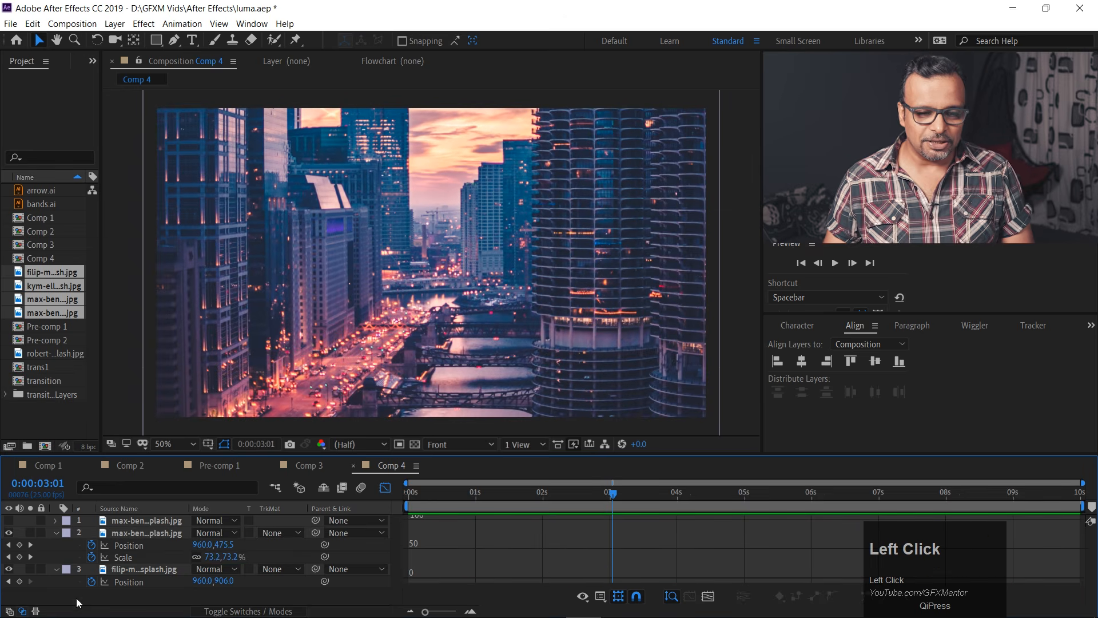
pyautogui.click(56, 534)
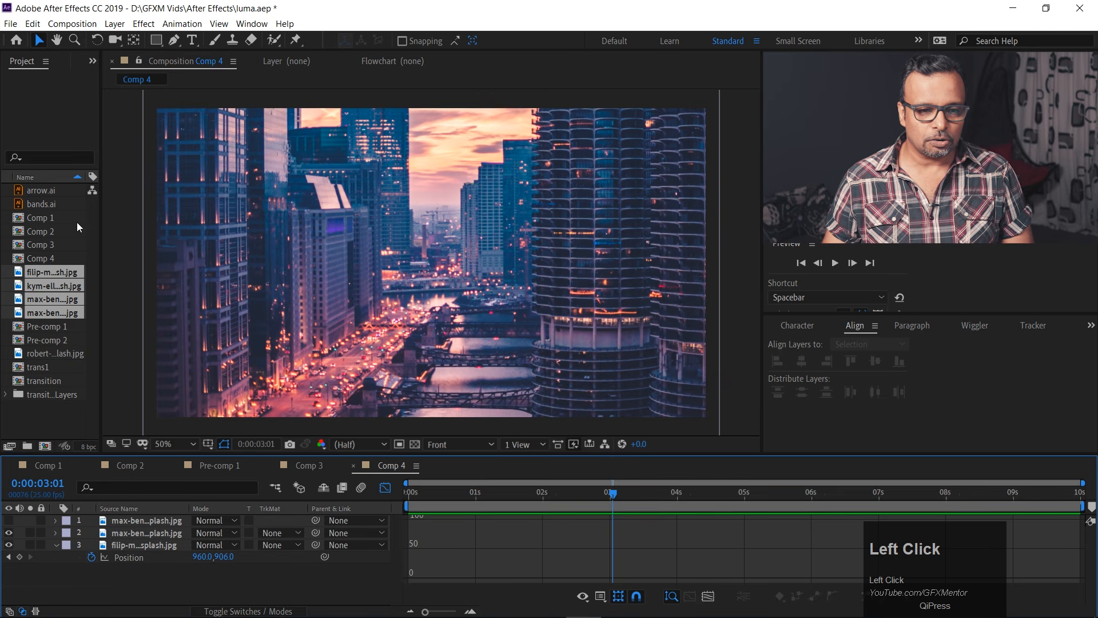
pyautogui.doubleClick(42, 430)
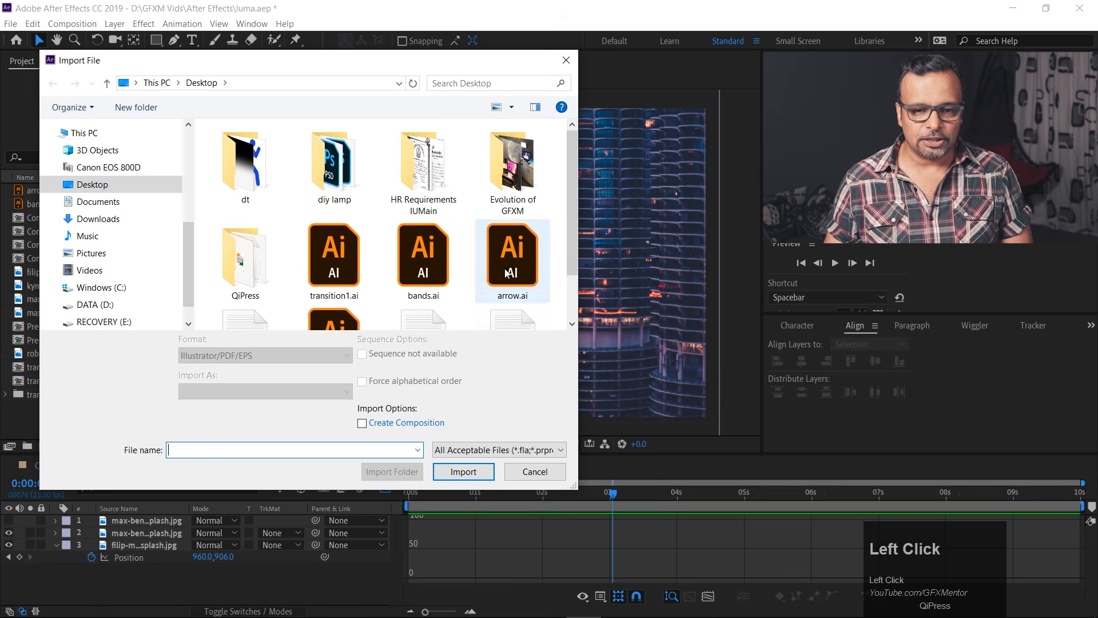
pyautogui.click(340, 265)
pyautogui.click(463, 472)
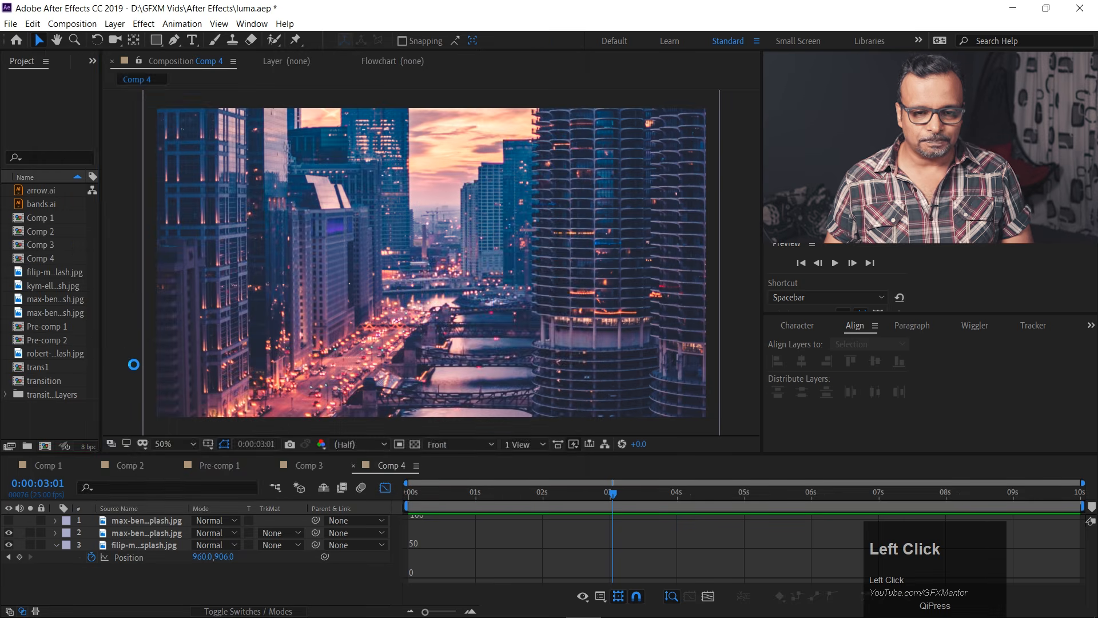
pyautogui.moveTo(22, 410); pyautogui.dragTo(105, 531)
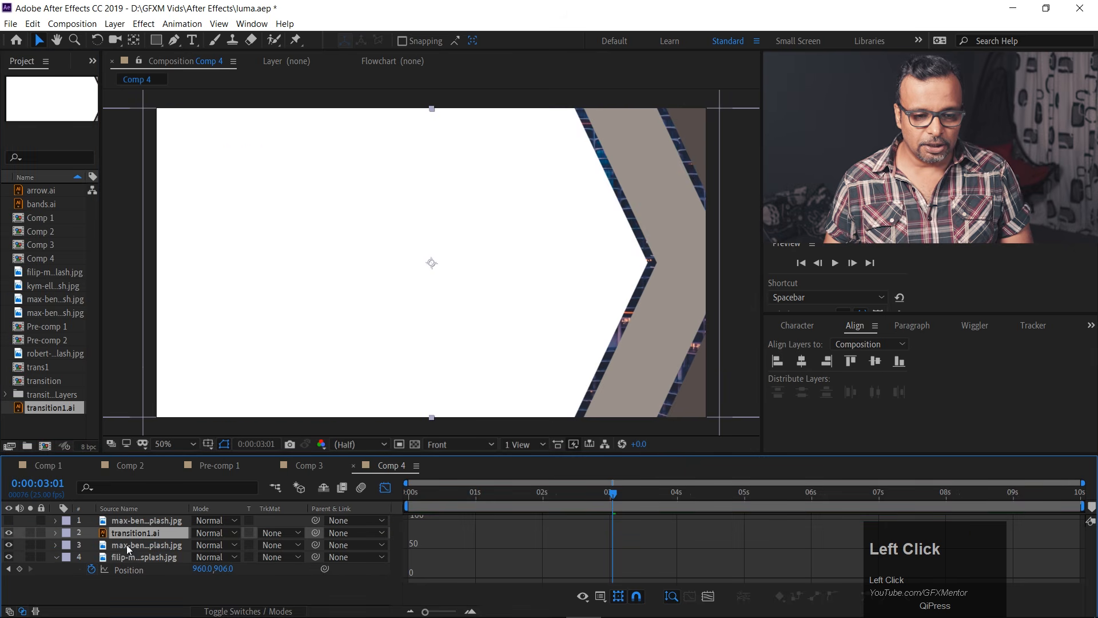
# Close the Graph Editor and shift the transition1.ai layer so that it starts together with the city photo at 0:00:02:03.
pyautogui.click(127, 543)
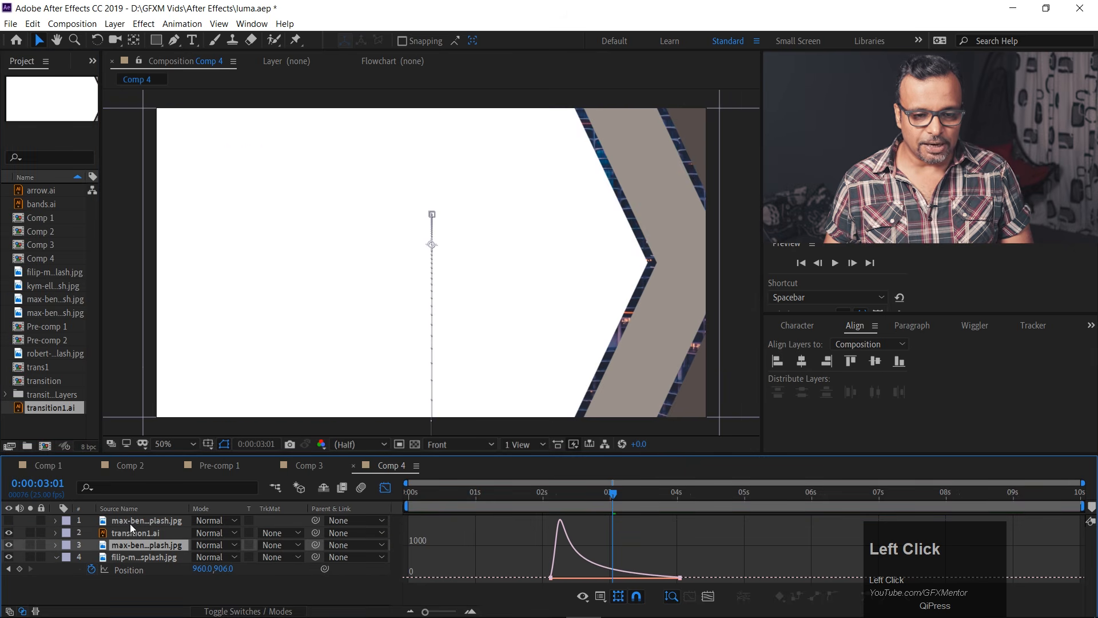
pyautogui.click(383, 488)
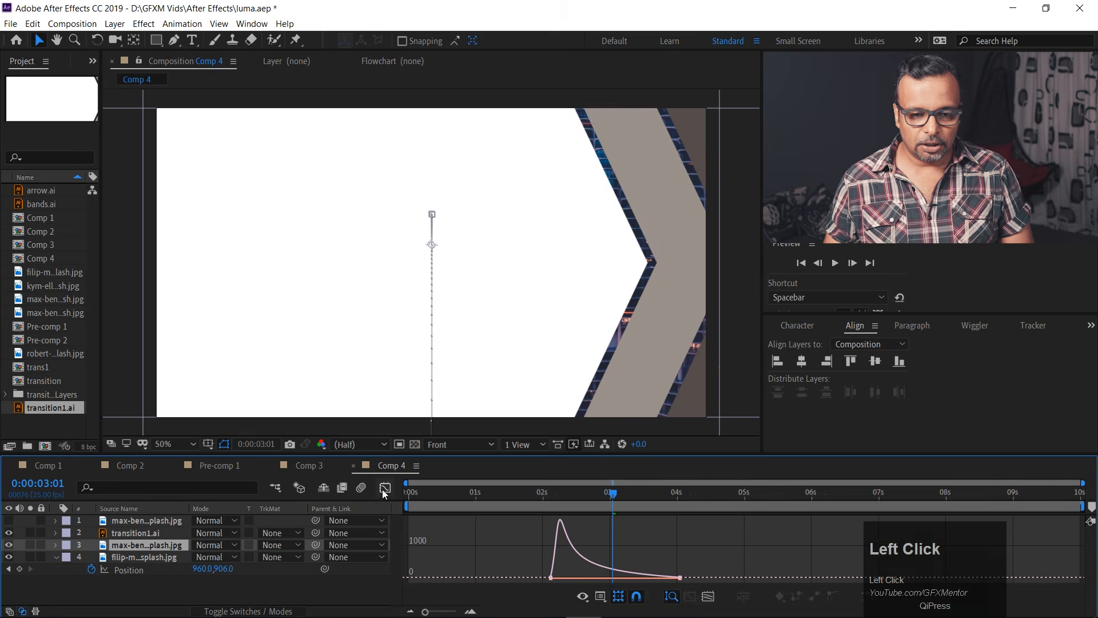
pyautogui.moveTo(447, 535); pyautogui.dragTo(594, 534)
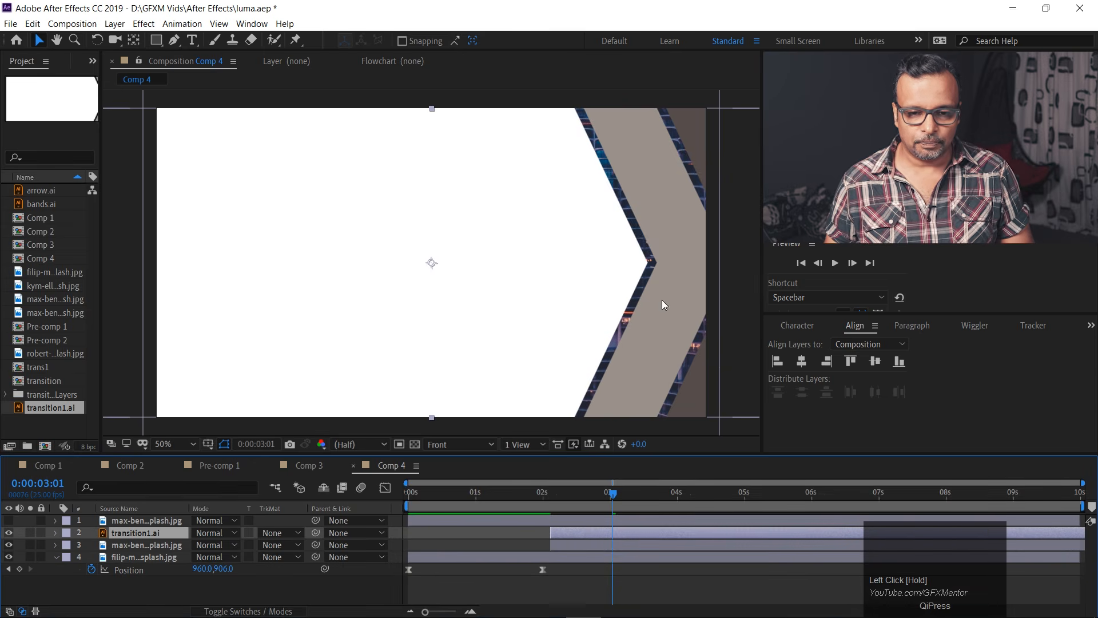
# Move the arrow artwork off the frame's left side to -1680, 540 and add a Position keyframe at 0:00:02:03.
pyautogui.scroll(-4, 509, 299)
pyautogui.moveTo(574, 287); pyautogui.dragTo(387, 286)
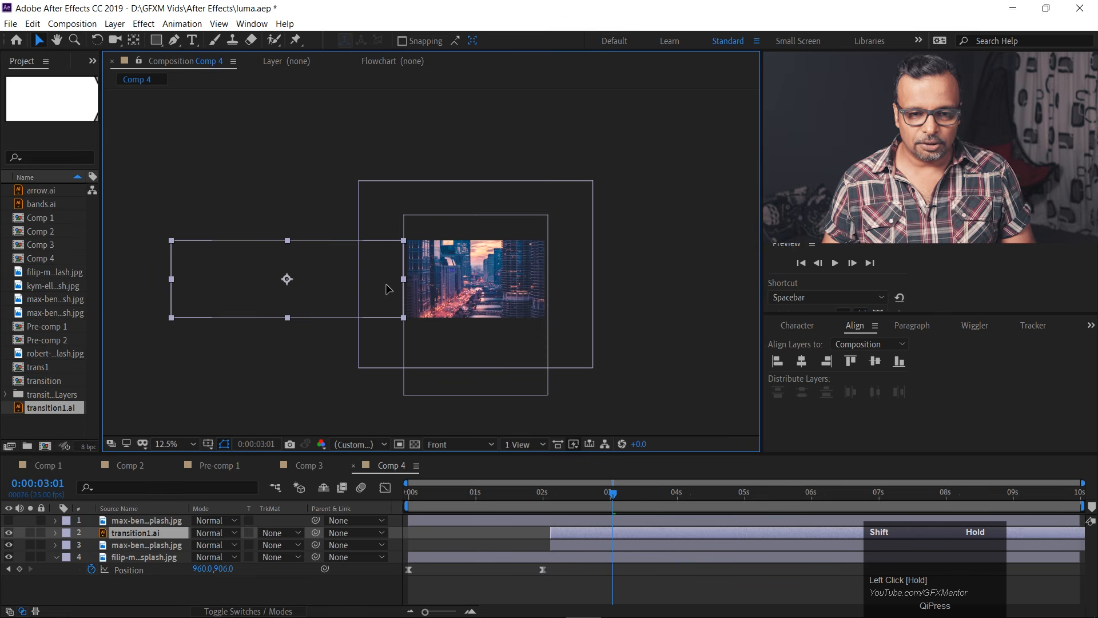
pyautogui.click(603, 495)
pyautogui.moveTo(603, 496); pyautogui.dragTo(551, 493)
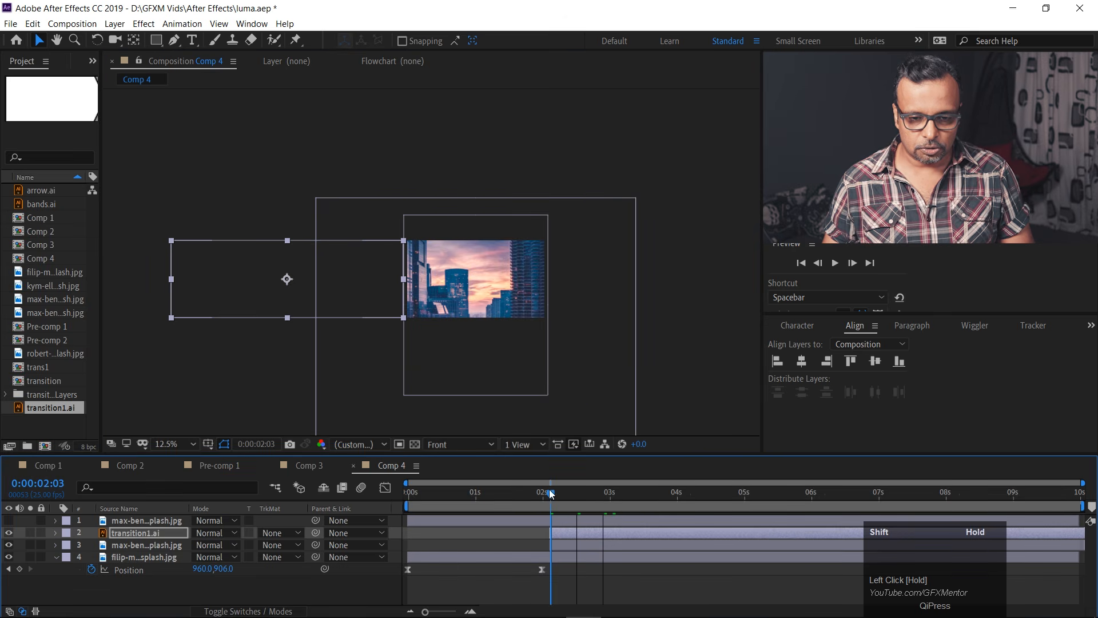
pyautogui.click(134, 530)
pyautogui.press('p')
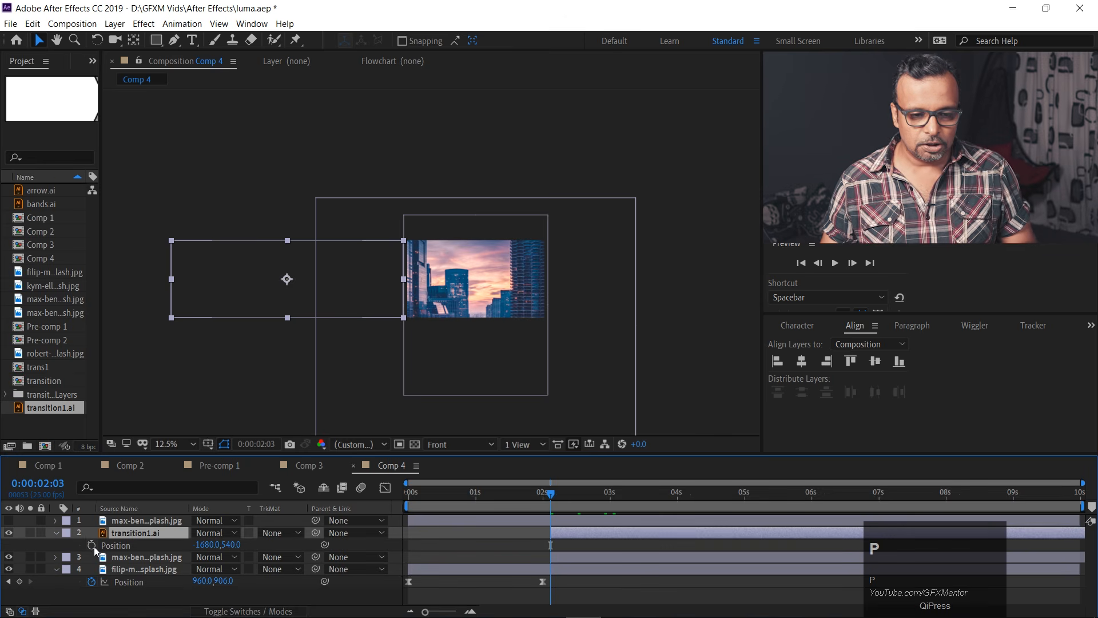
pyautogui.click(92, 546)
# At 0:00:04:00, move the arrow artwork across the frame to Position 1592, 540 so that its white area covers the frame.
pyautogui.moveTo(560, 497); pyautogui.dragTo(675, 501)
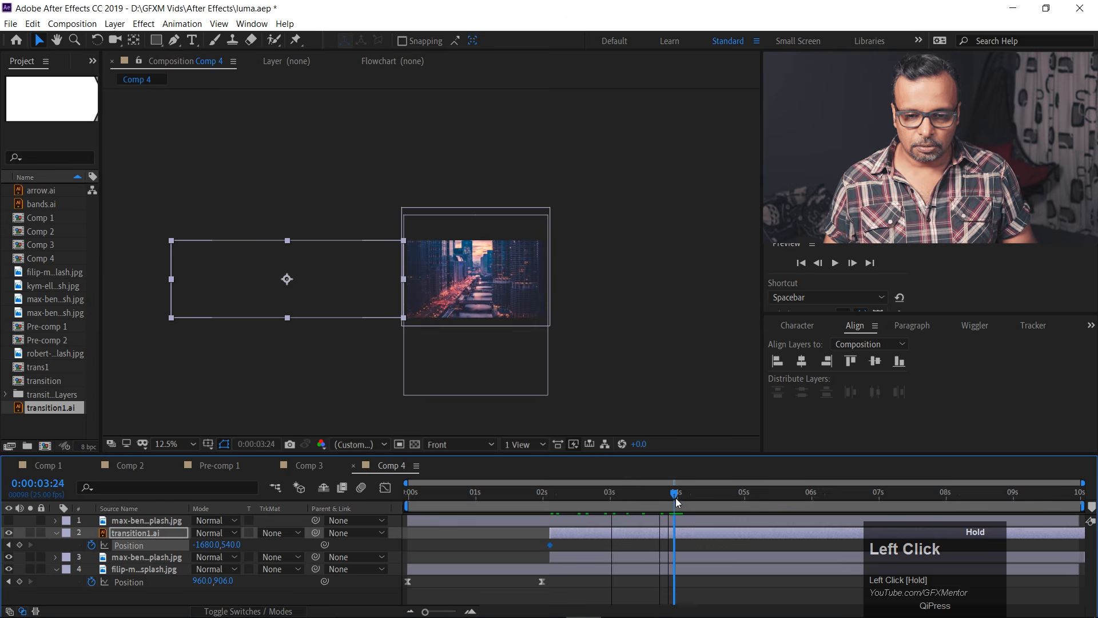
pyautogui.moveTo(358, 314); pyautogui.dragTo(553, 297)
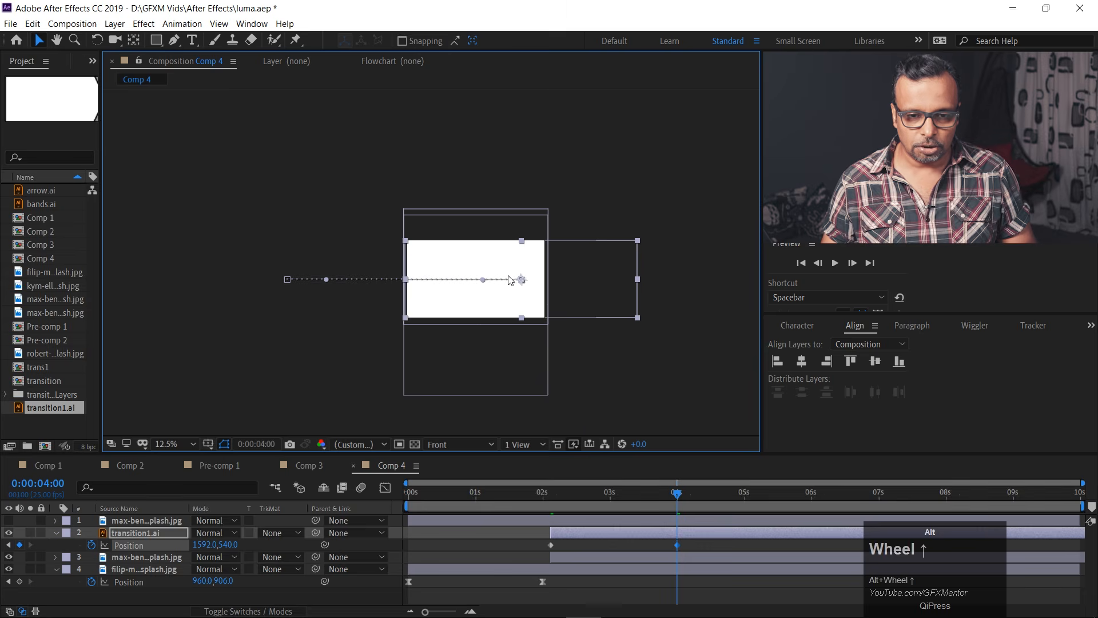
pyautogui.scroll(2, 515, 283)
pyautogui.scroll(-1, 508, 280)
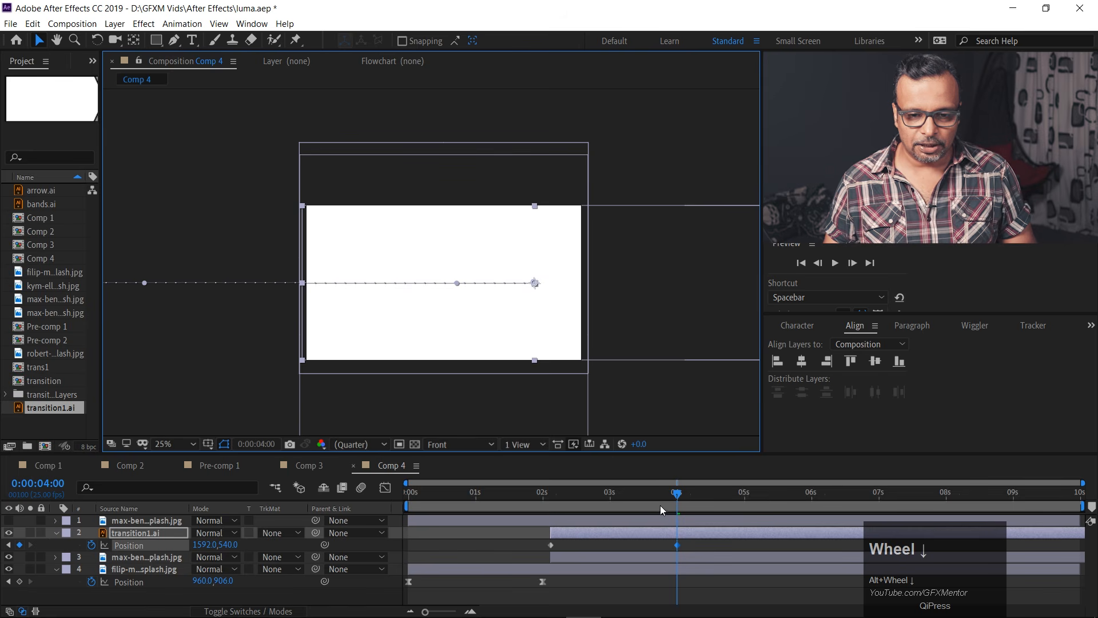
# Apply Easy Ease to both transition1.ai Position keyframes and reshape their speed graph to peak early and slow gradually.
pyautogui.moveTo(540, 544); pyautogui.dragTo(690, 547)
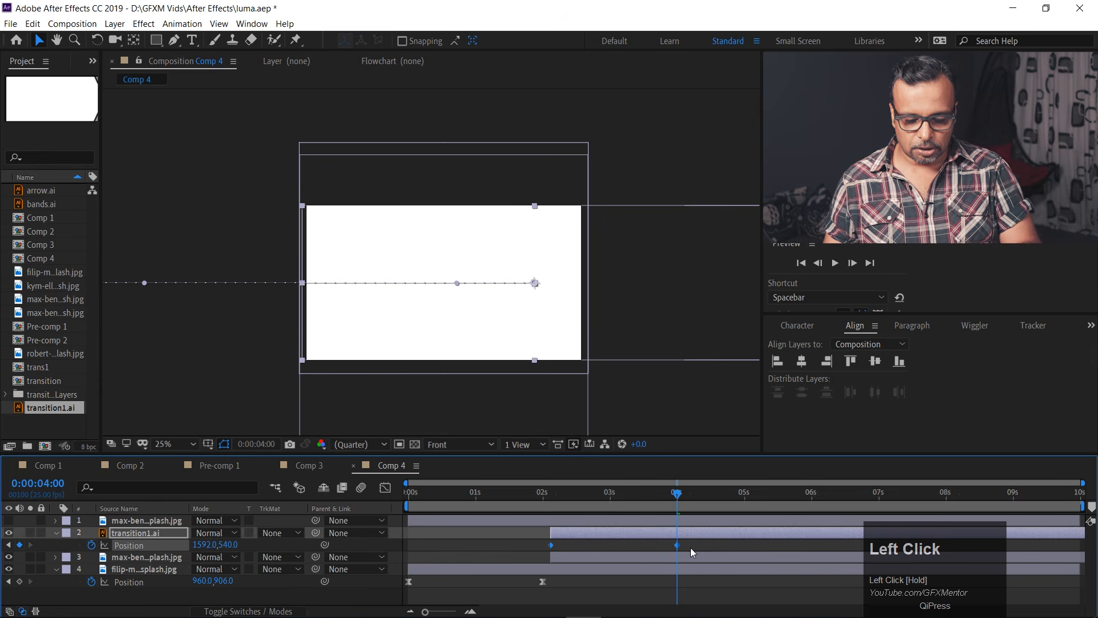
pyautogui.press('F9')
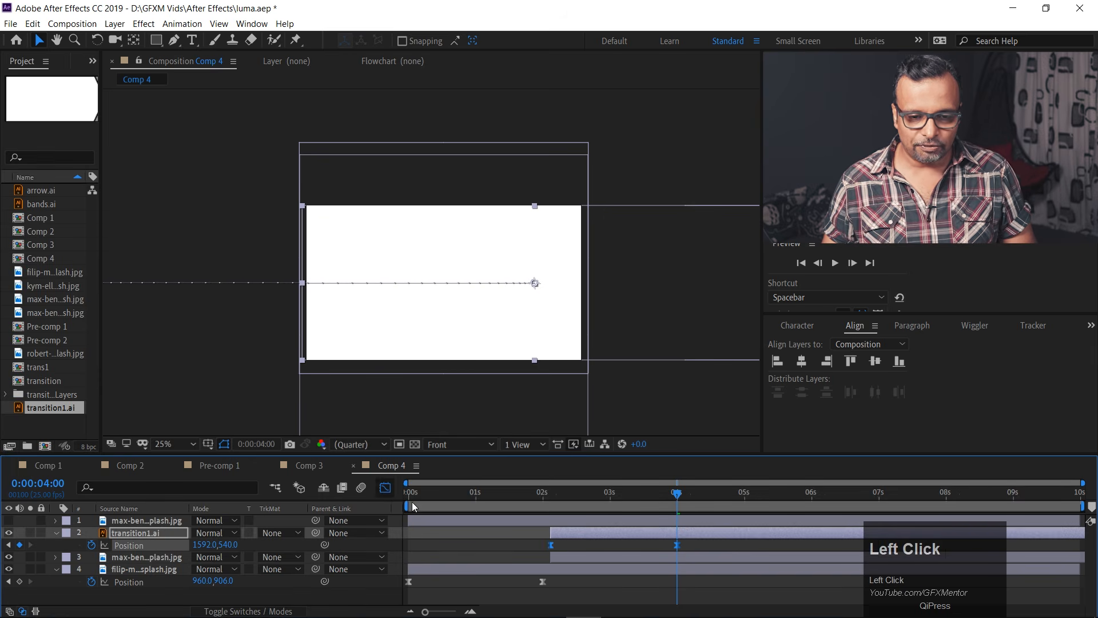
pyautogui.moveTo(656, 578); pyautogui.dragTo(558, 582)
# Preview the arrow artwork's sweep across the frame from 0:00:01:17.
pyautogui.click(526, 497)
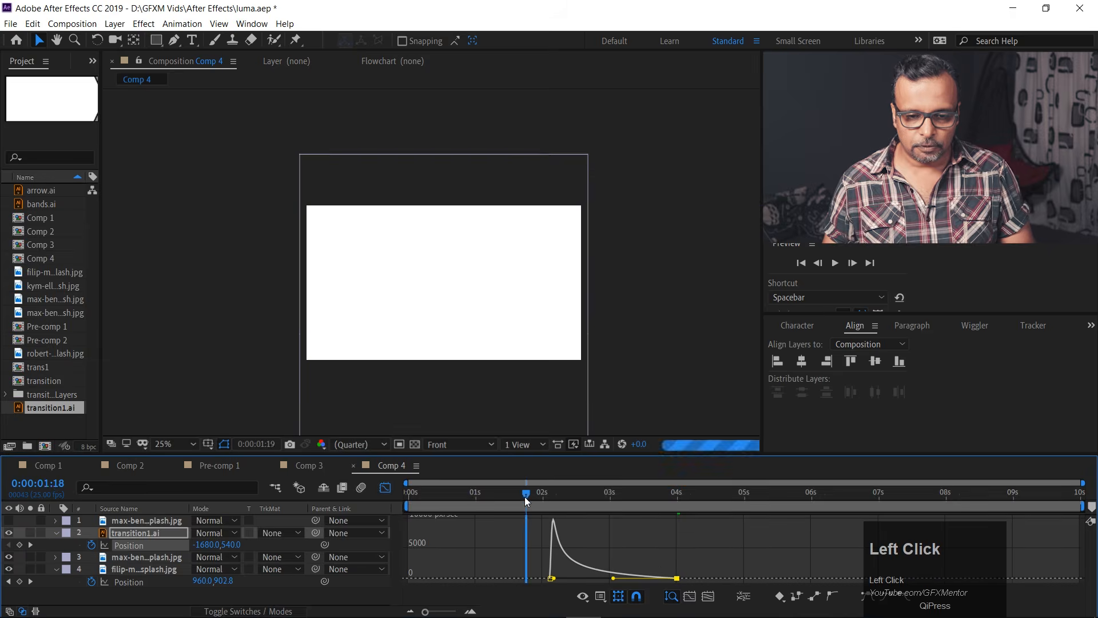
pyautogui.click(524, 493)
pyautogui.press('space')
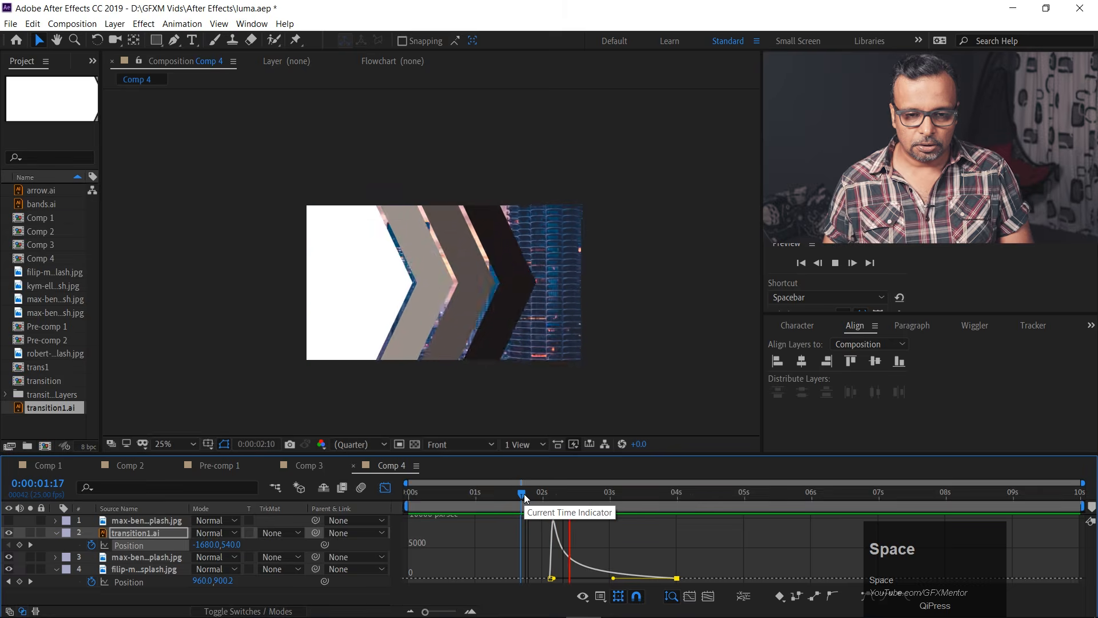
pyautogui.click(524, 493)
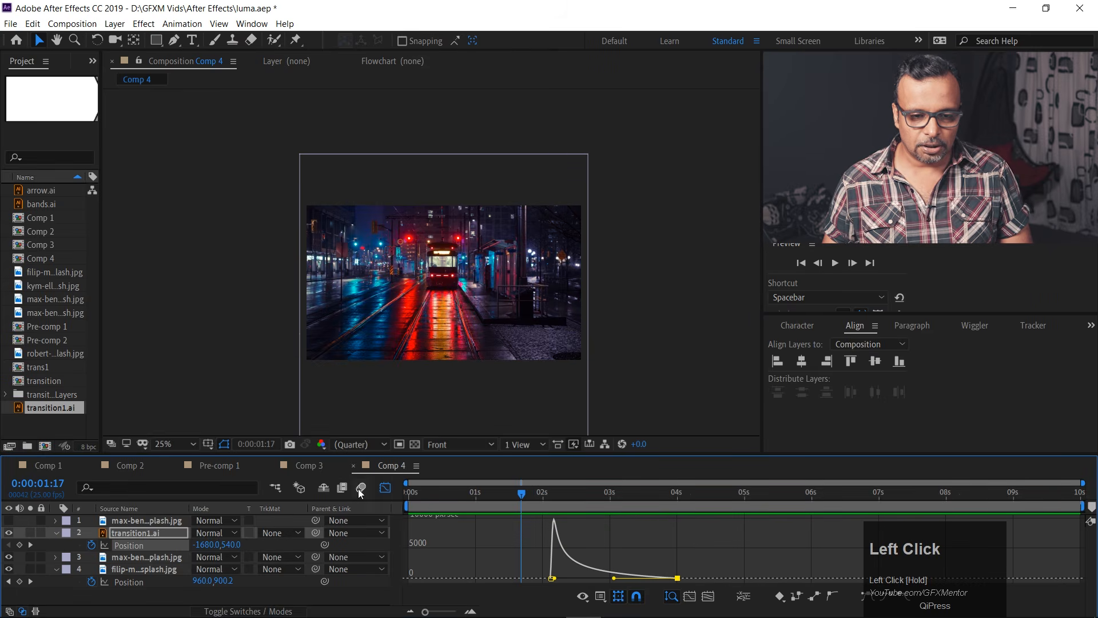
# Close the Graph Editor and set the layer 3 city photo's track matte to Luma Matte "transition1.ai".
pyautogui.click(385, 488)
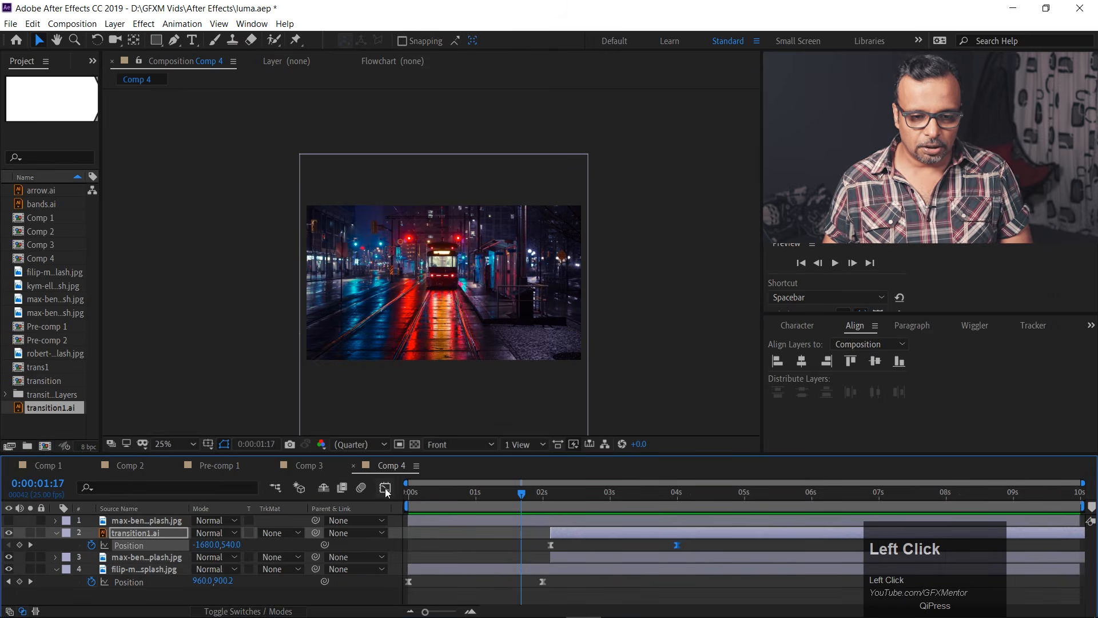
pyautogui.click(562, 555)
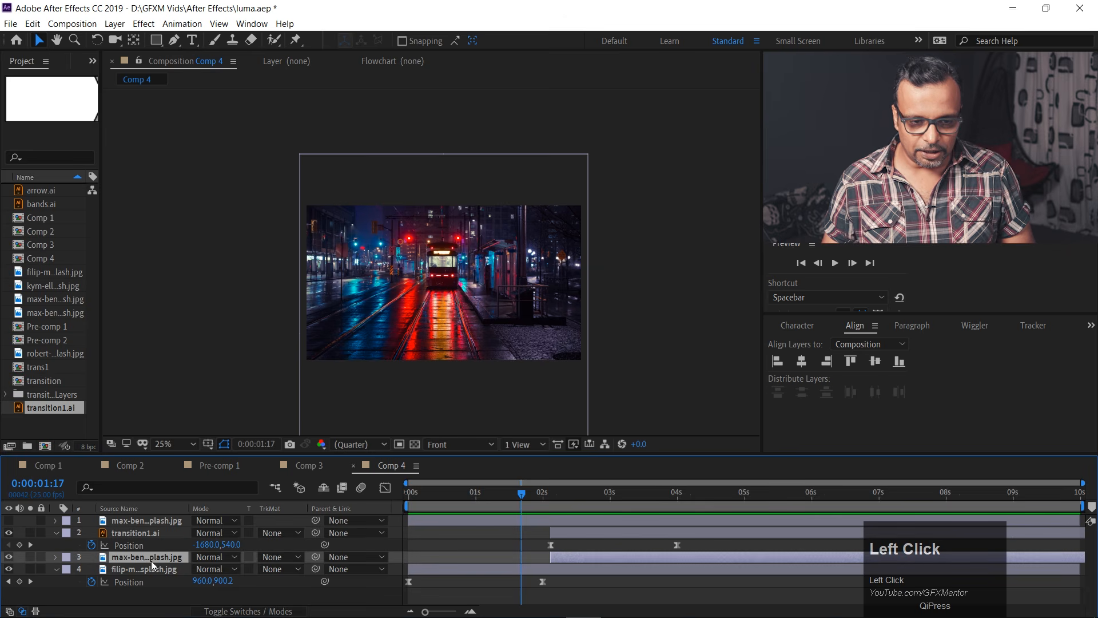
pyautogui.click(273, 559)
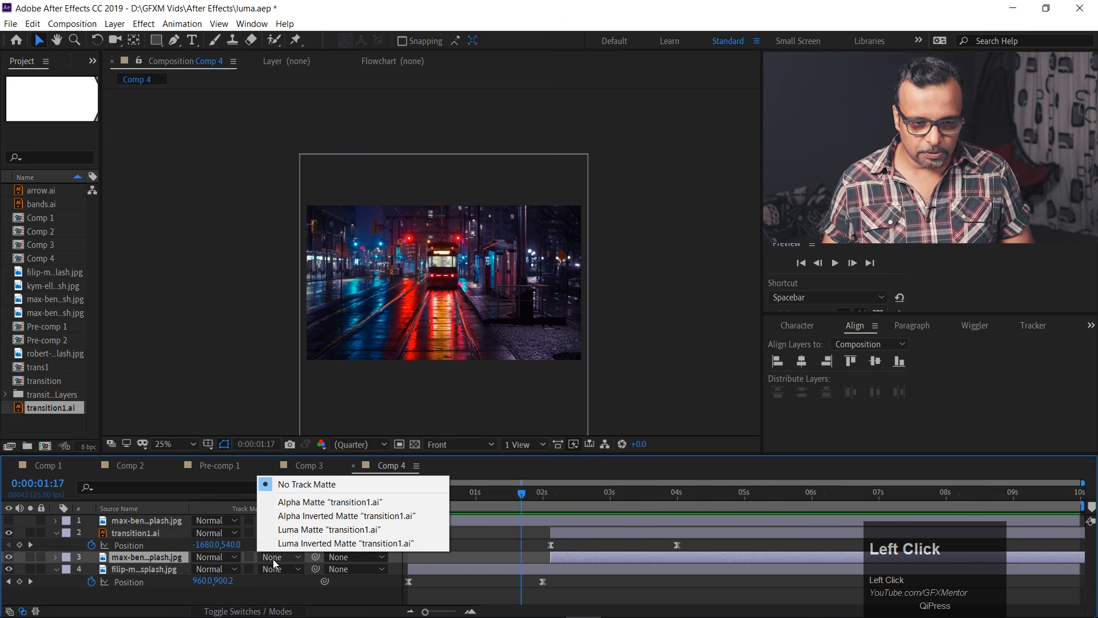
pyautogui.click(296, 530)
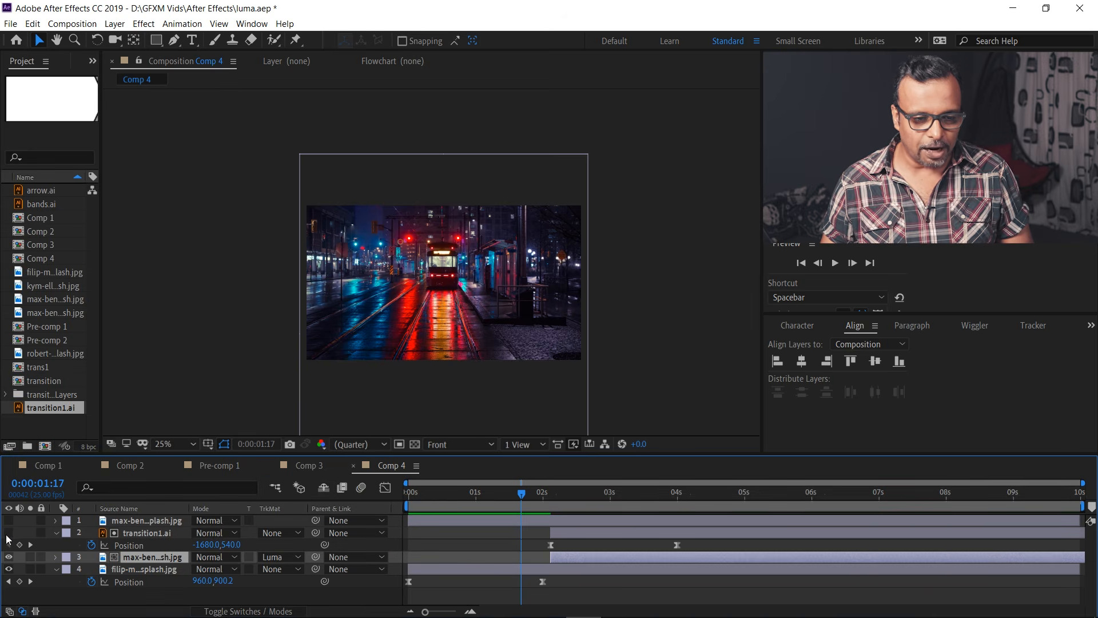
# Preview the luma matte transition from 0:00:01:21 and scrub to 0:00:02:02.
pyautogui.click(152, 534)
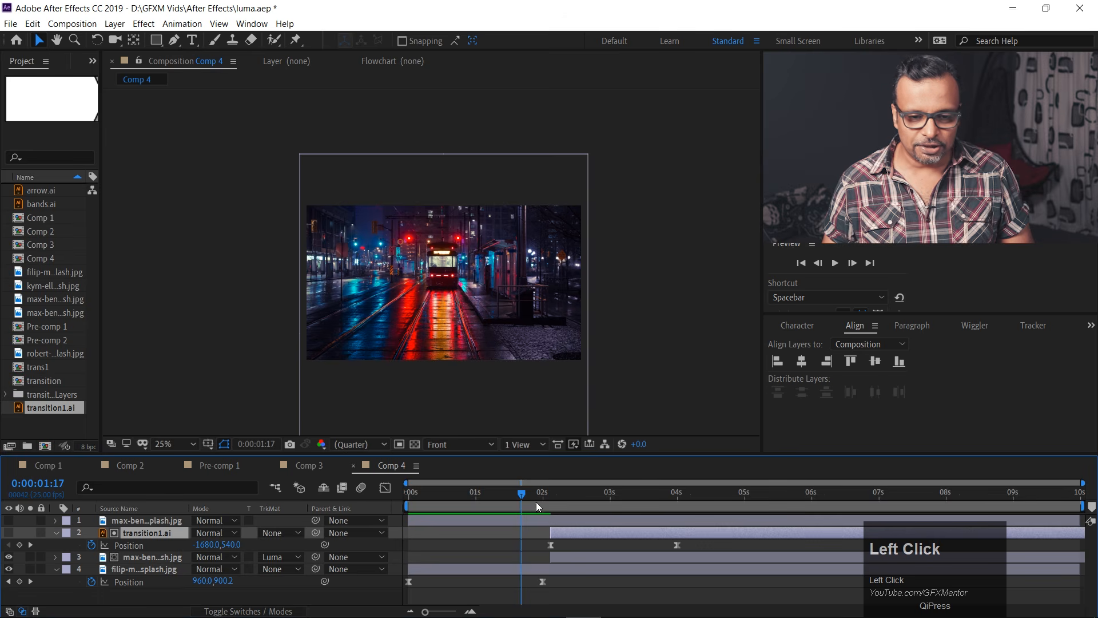
pyautogui.moveTo(521, 498)
pyautogui.mouseDown()
pyautogui.moveTo(633, 500)
pyautogui.moveTo(531, 496)
pyautogui.mouseUp()
pyautogui.press('space')
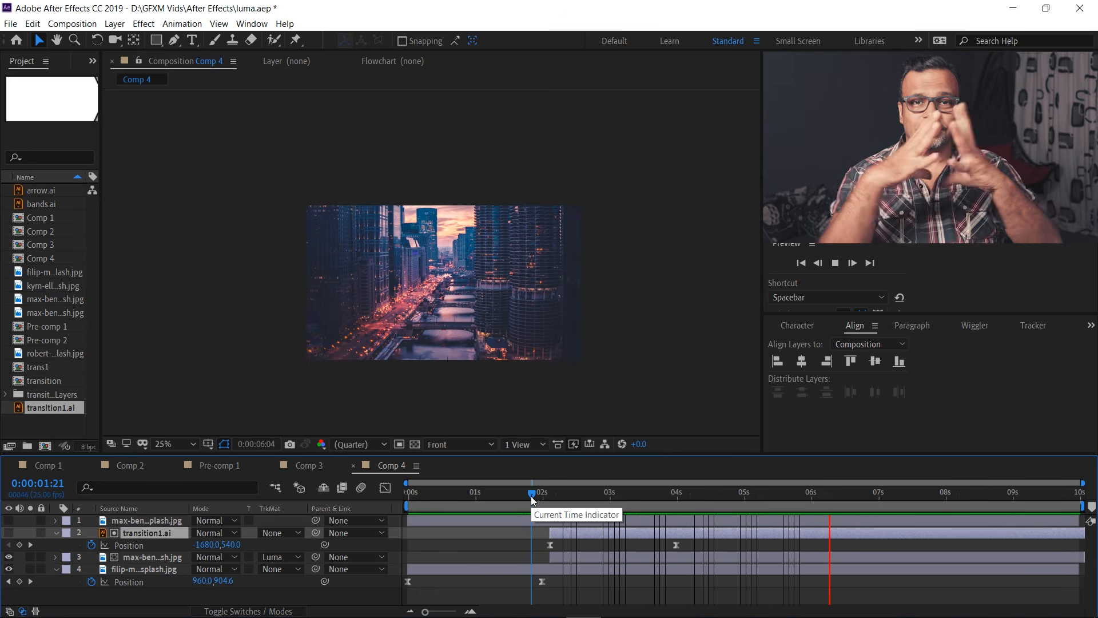
pyautogui.moveTo(536, 499)
pyautogui.mouseDown()
pyautogui.moveTo(588, 493)
pyautogui.moveTo(547, 485)
pyautogui.mouseUp()
# Examine the transition from the tram photo to the city photo at closer magnification while previewing from 0:00:02:02.
pyautogui.scroll(3, 455, 307)
pyautogui.scroll(-3, 455, 307)
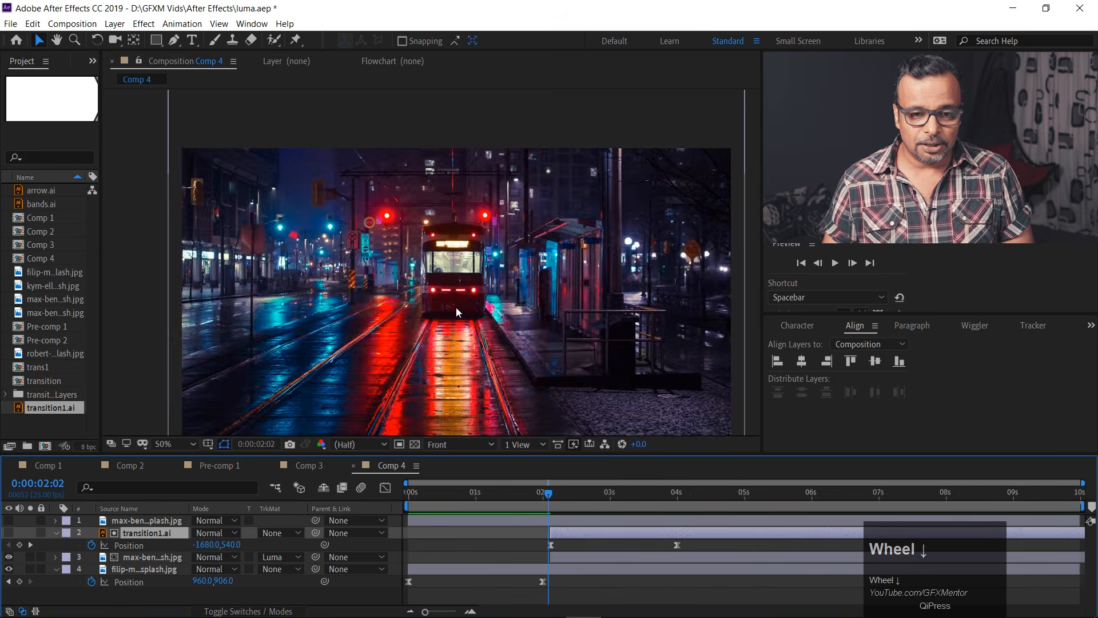
pyautogui.scroll(4, 456, 307)
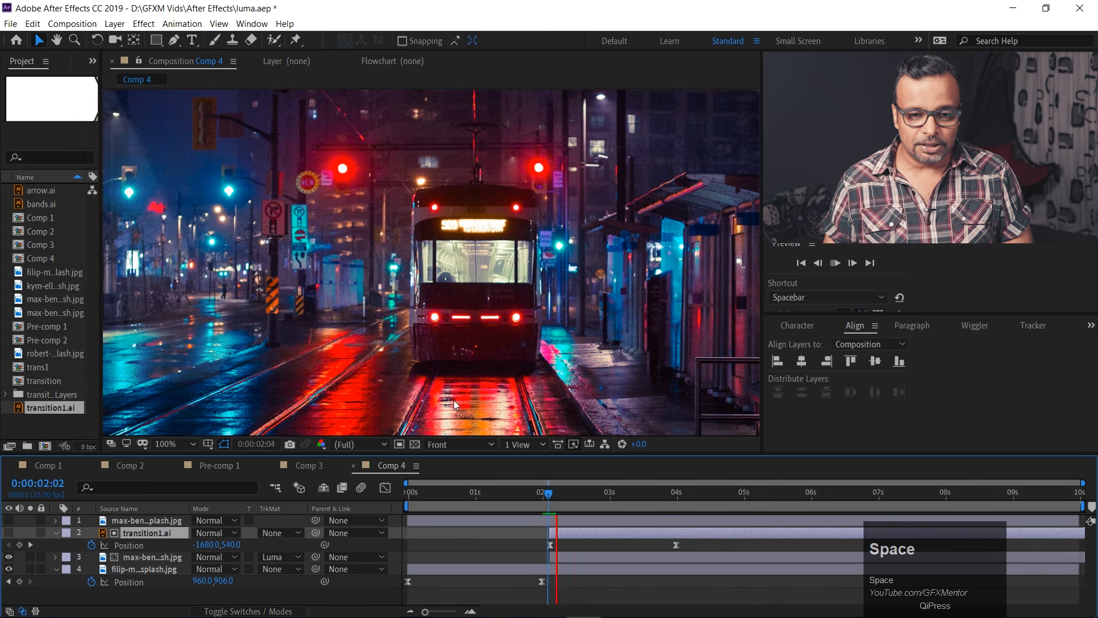
pyautogui.scroll(-4, 448, 297)
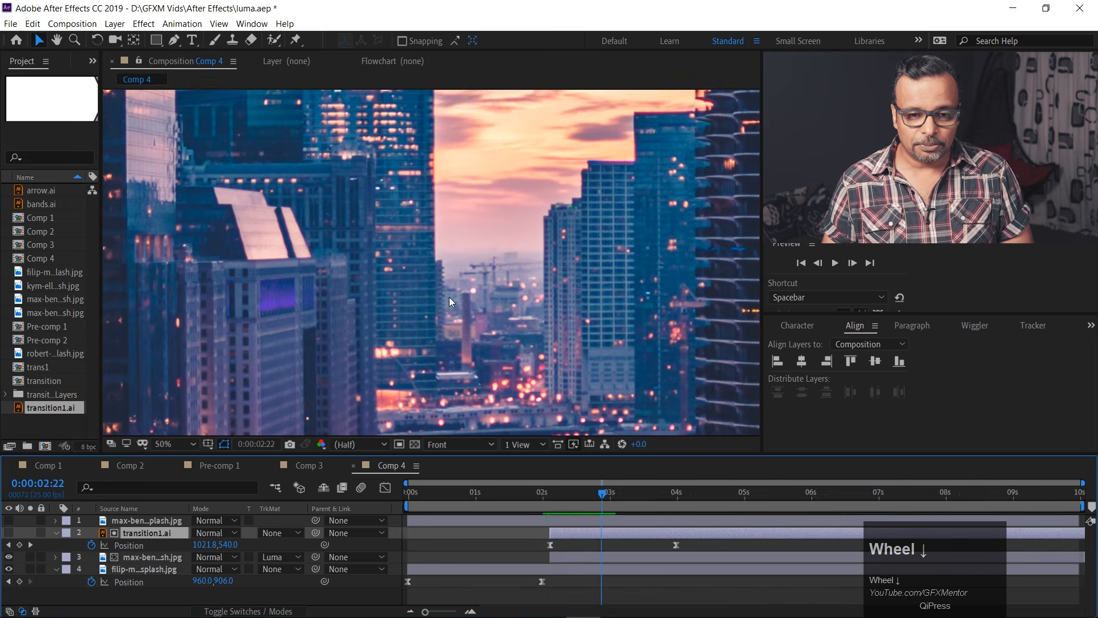
pyautogui.scroll(2, 448, 297)
pyautogui.press('space')
pyautogui.moveTo(524, 351); pyautogui.dragTo(481, 309)
# Preview the composition from 0:00:00:00 and inspect the overlapping arrow bands around 0:00:02:09.
pyautogui.moveTo(596, 496); pyautogui.dragTo(407, 481)
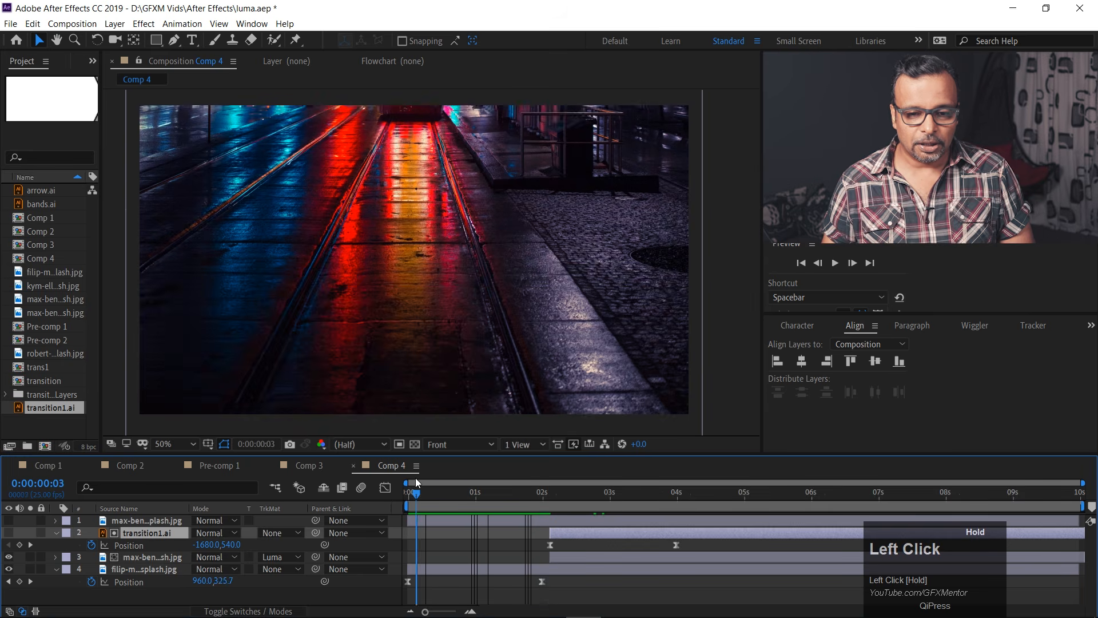
pyautogui.press('space')
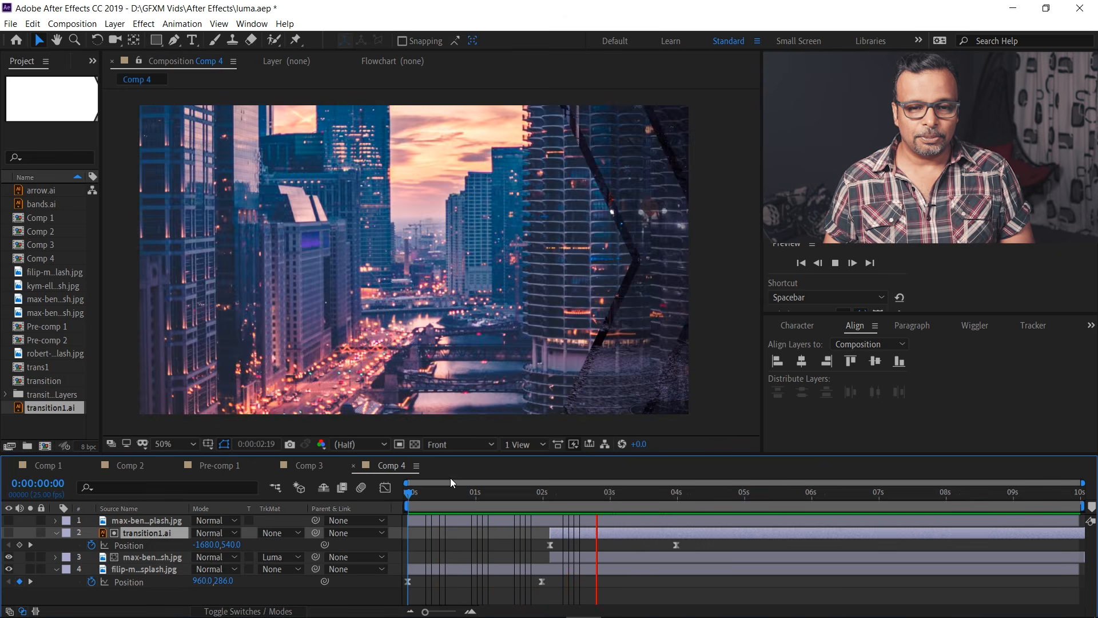
pyautogui.press('space')
pyautogui.moveTo(542, 495); pyautogui.dragTo(567, 496)
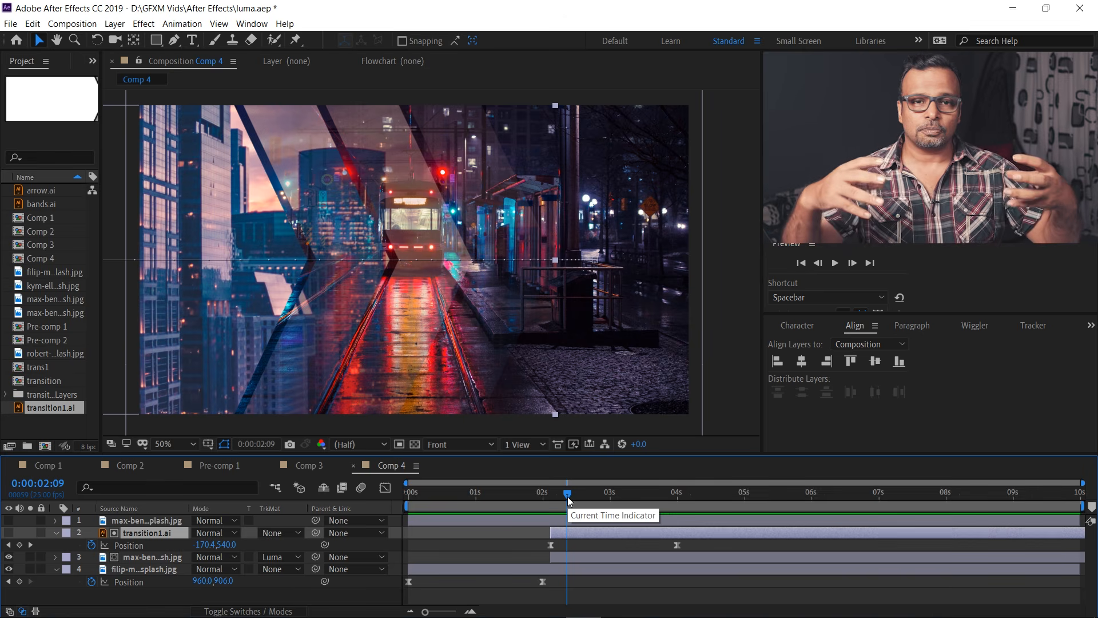
pyautogui.moveTo(565, 496); pyautogui.dragTo(551, 491)
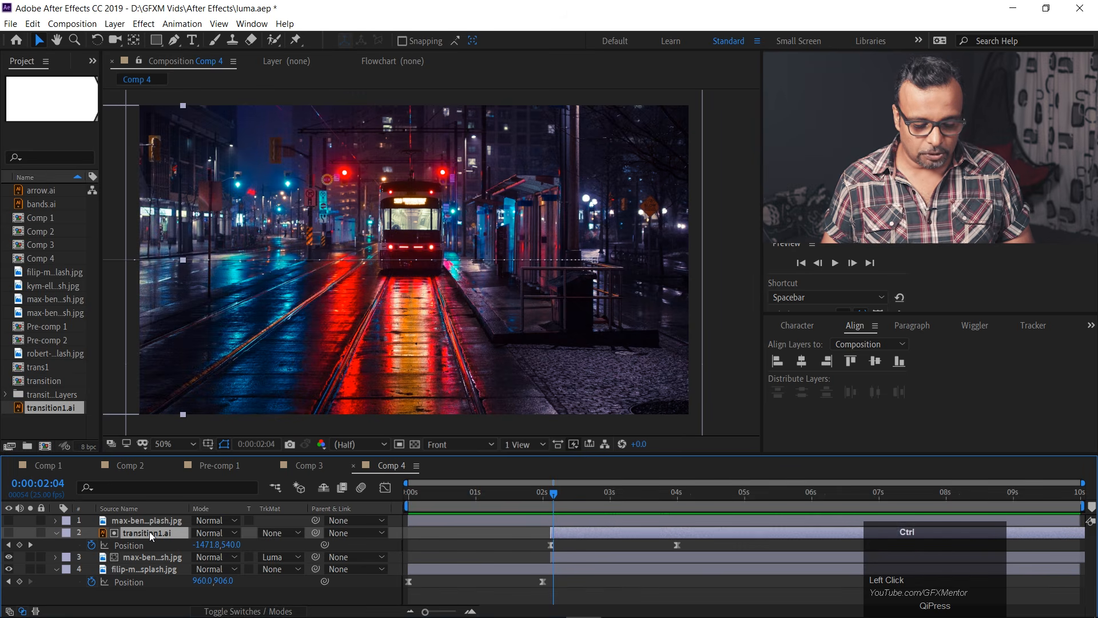
# Set the city photo to No Track Matte, make the transition1.ai layer visible again, and go to 0:00:02:06.
pyautogui.click(276, 557)
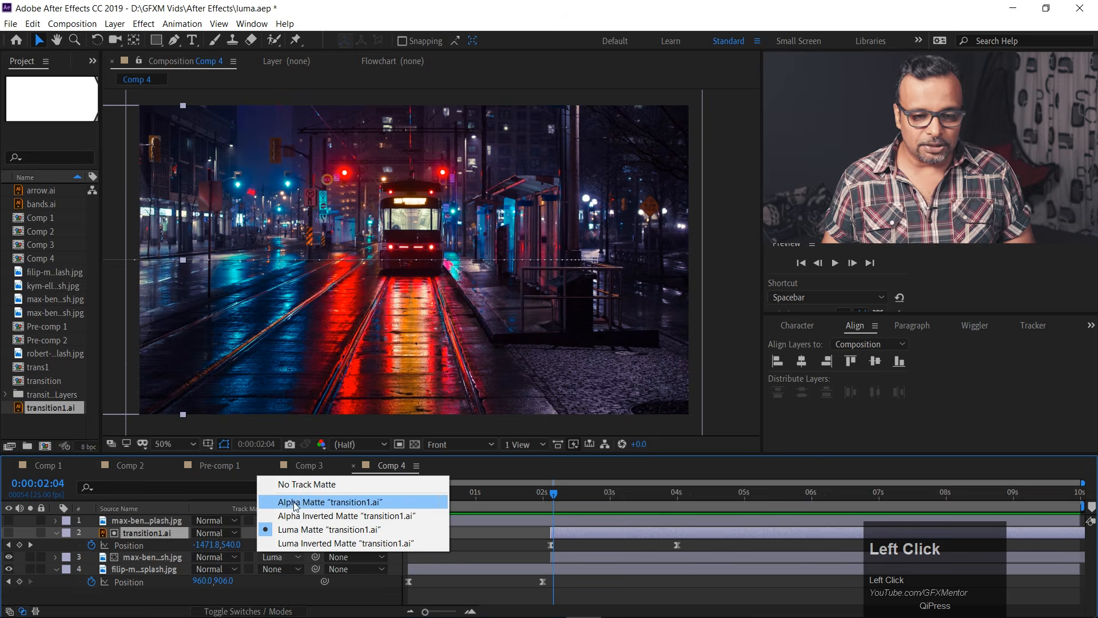
pyautogui.click(298, 484)
pyautogui.click(9, 533)
pyautogui.moveTo(558, 498)
pyautogui.mouseDown()
pyautogui.moveTo(545, 493)
pyautogui.moveTo(611, 495)
pyautogui.moveTo(558, 482)
pyautogui.moveTo(620, 488)
pyautogui.moveTo(559, 480)
pyautogui.mouseUp()
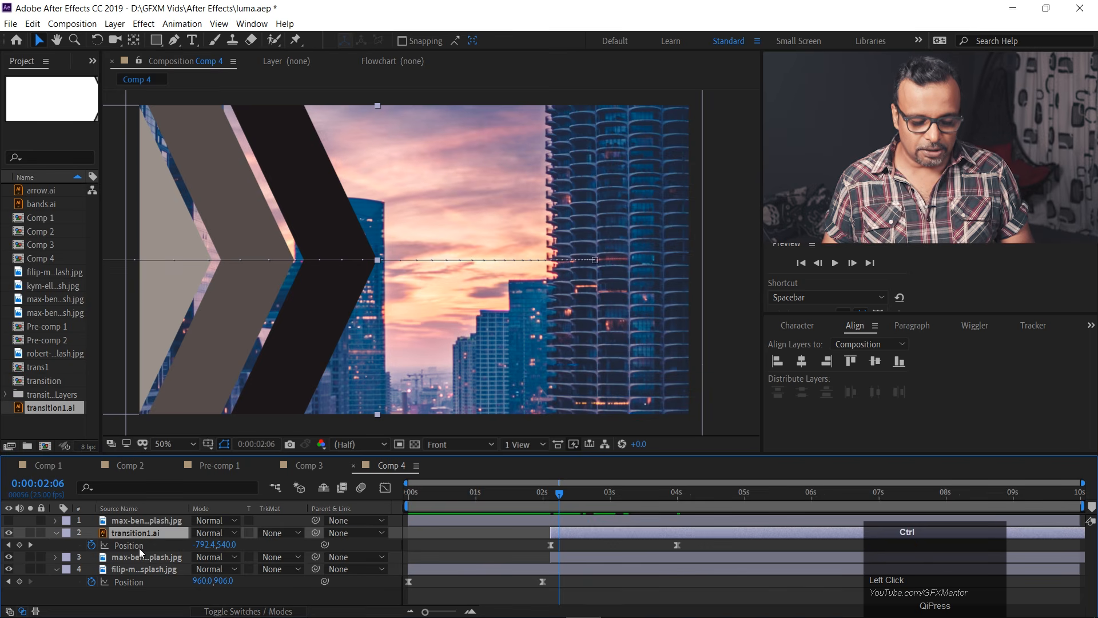
# Duplicate the transition1.ai layer, reveal the copy's Position keyframes and flip the copy horizontally at 0:00:02:12.
pyautogui.hotkey('ctrl', 'd')
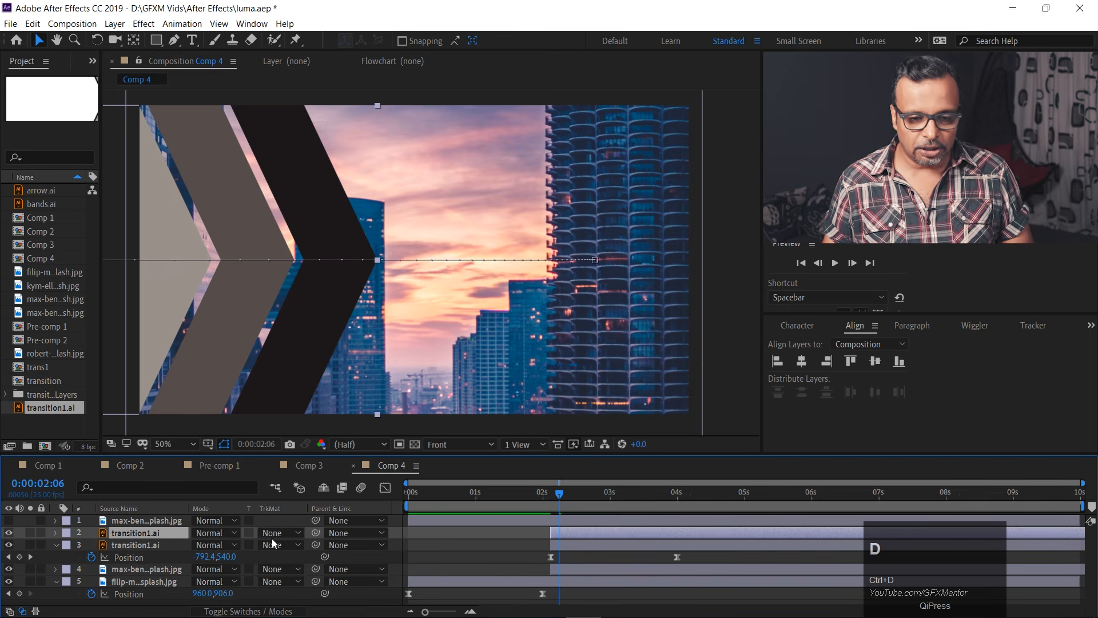
pyautogui.press('p')
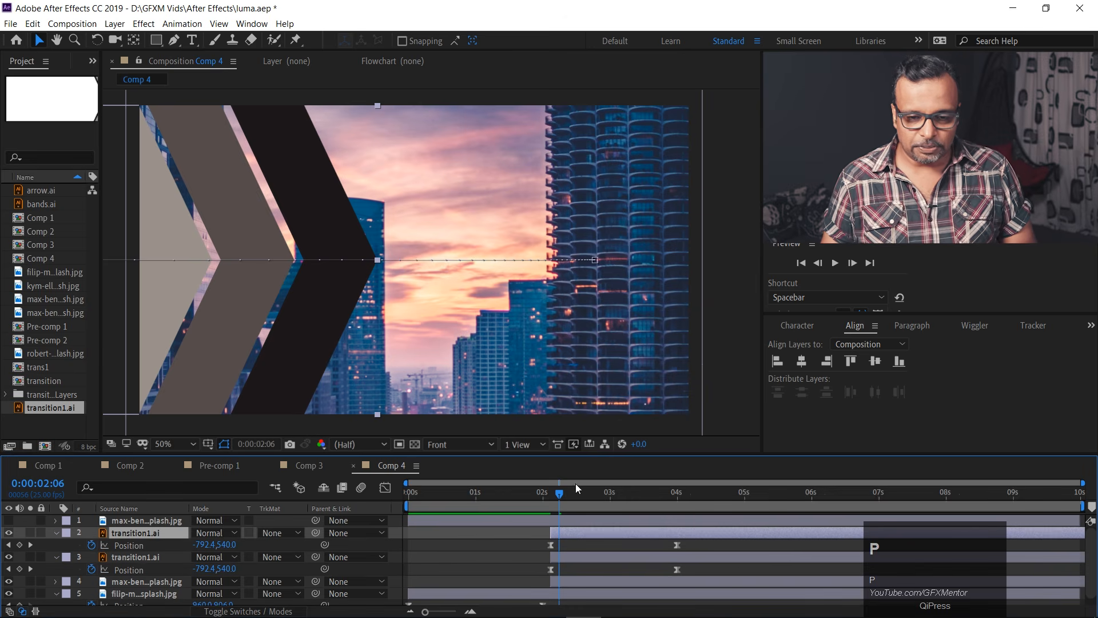
pyautogui.moveTo(560, 492); pyautogui.dragTo(585, 531)
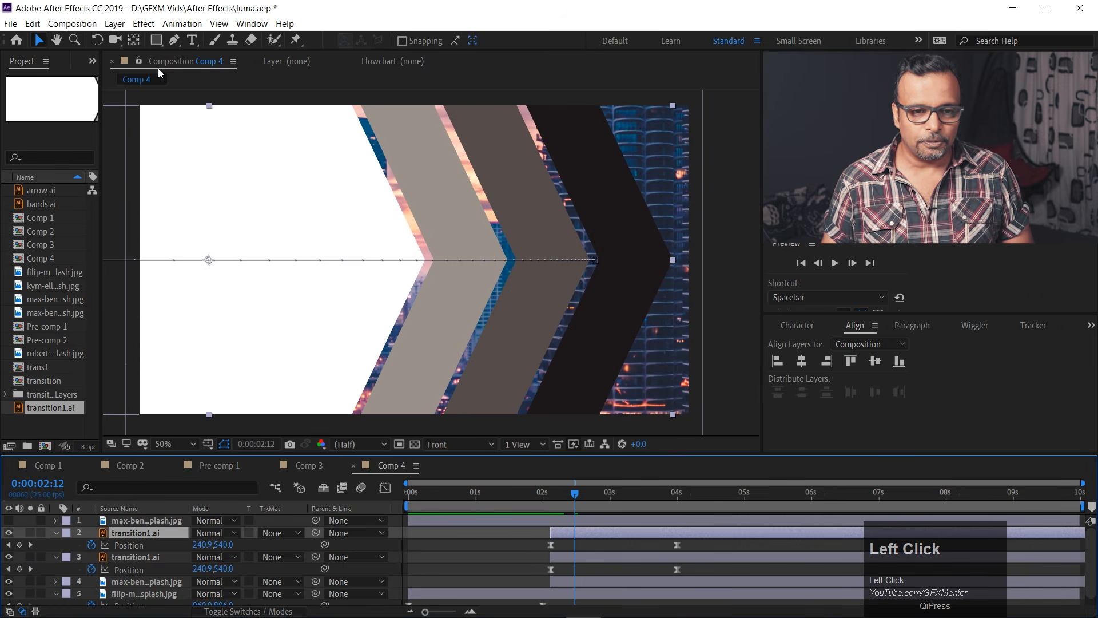
pyautogui.click(114, 24)
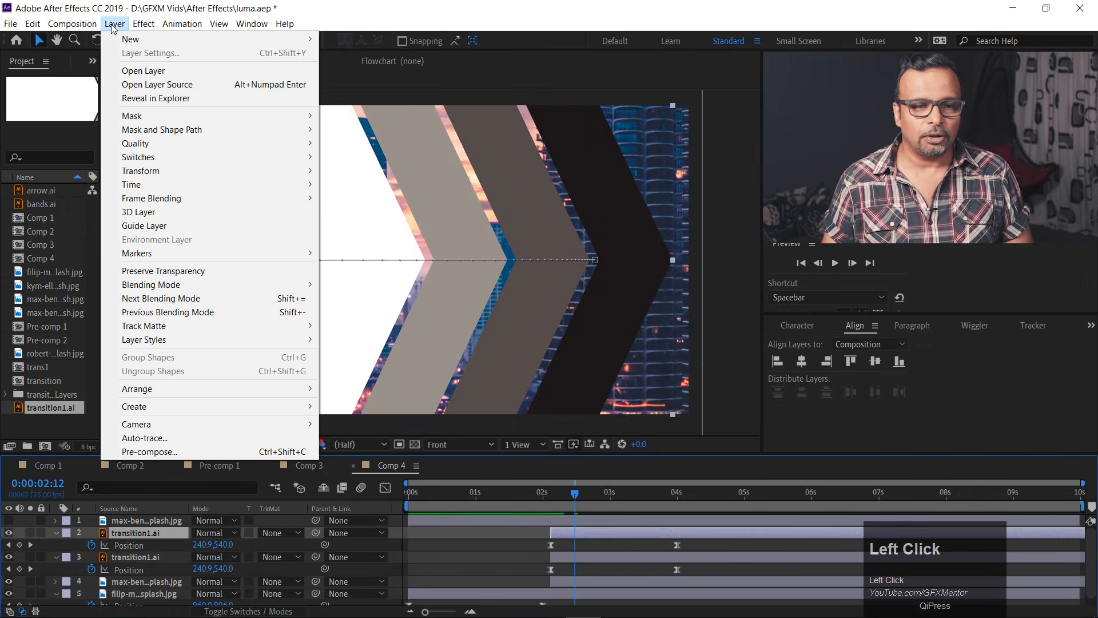
pyautogui.moveTo(159, 171)
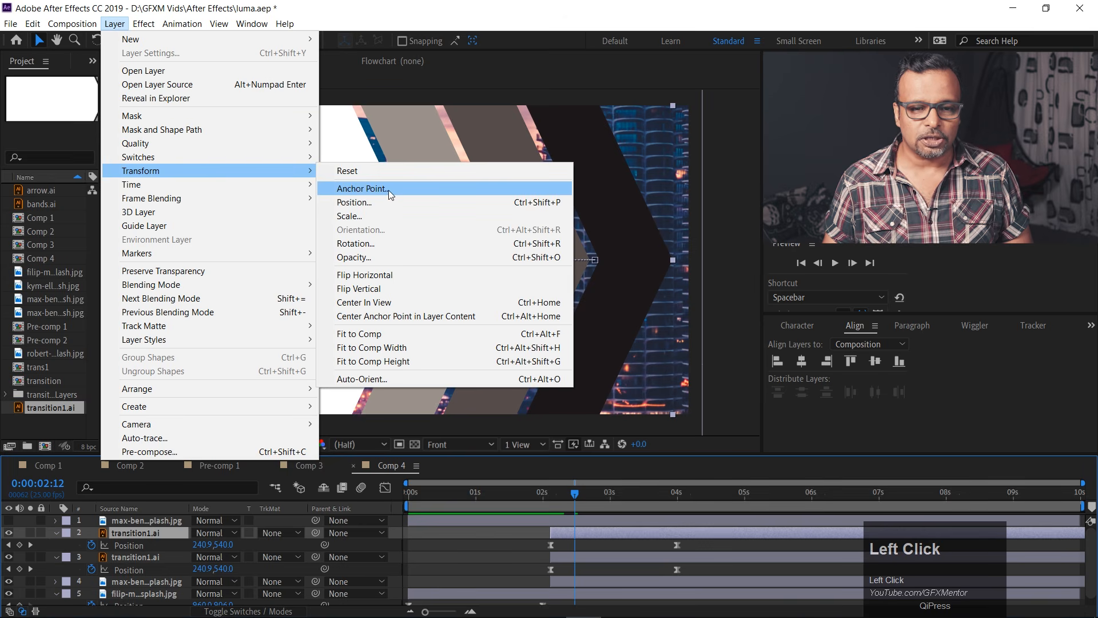
pyautogui.click(380, 276)
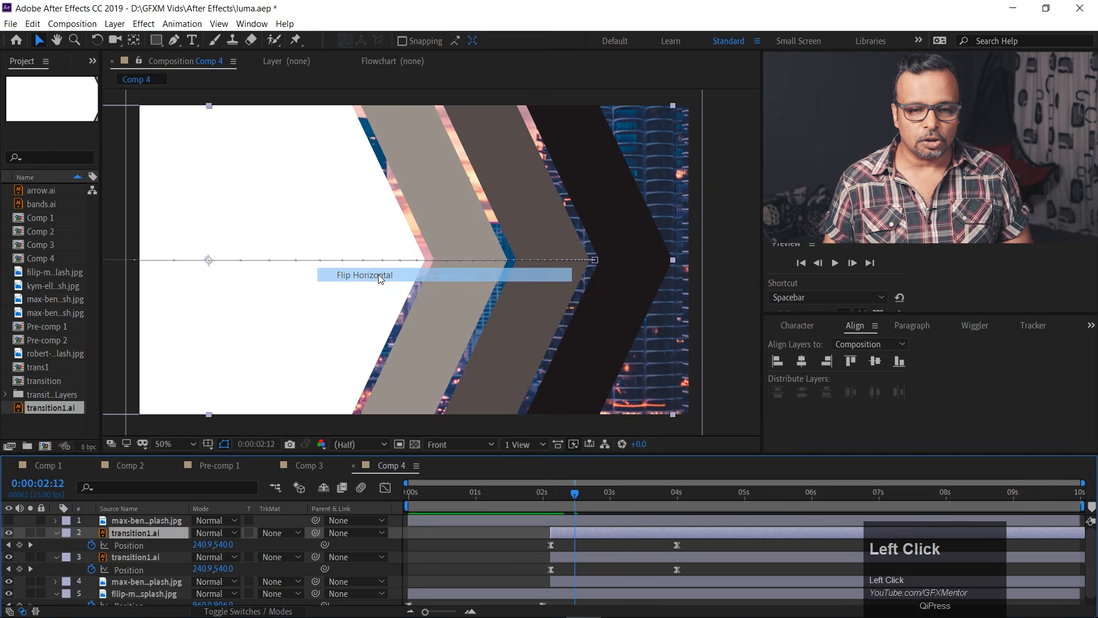
# At 0:00:02:03, with both Position keyframes selected, move the flipped arrow layer off the frame's right side to 3616, 540.
pyautogui.moveTo(576, 497); pyautogui.dragTo(550, 493)
pyautogui.click(115, 546)
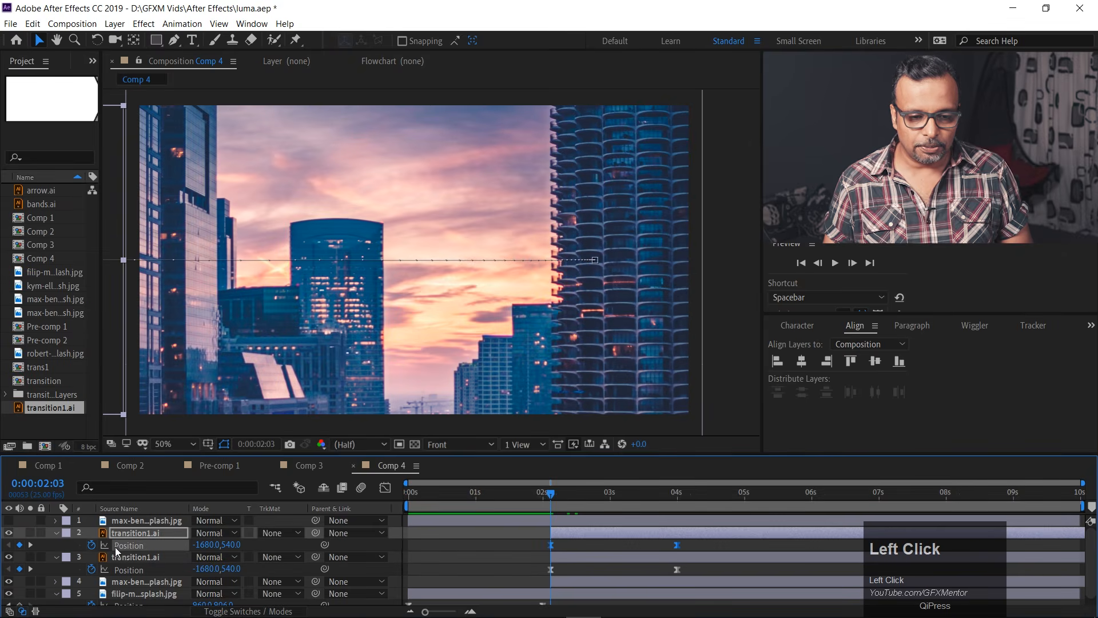
pyautogui.scroll(-4, 382, 310)
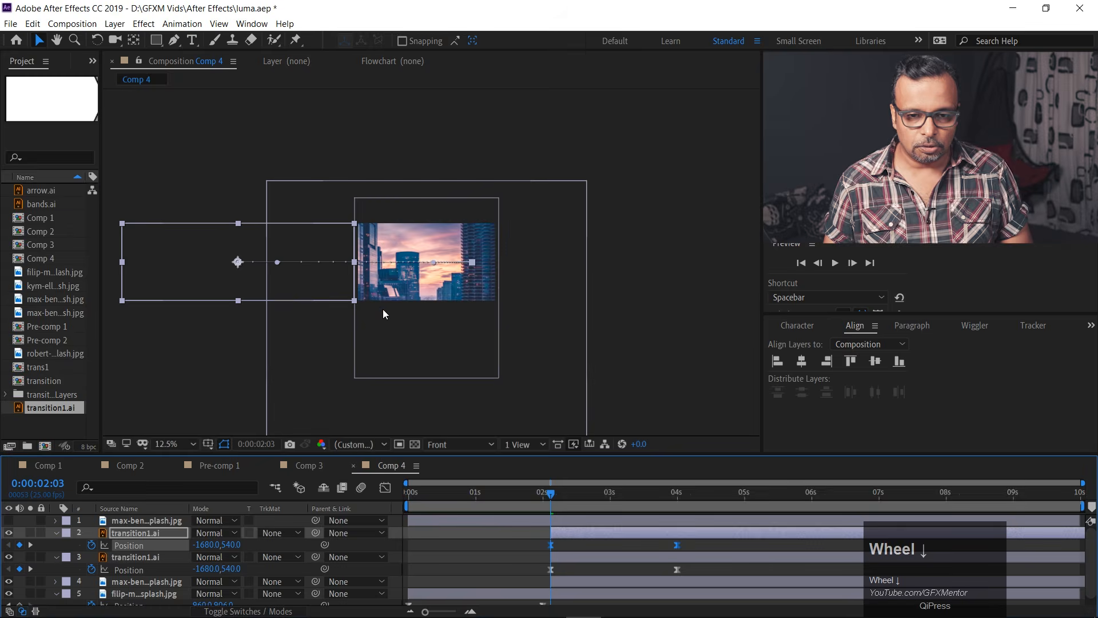
pyautogui.moveTo(194, 267); pyautogui.dragTo(550, 264)
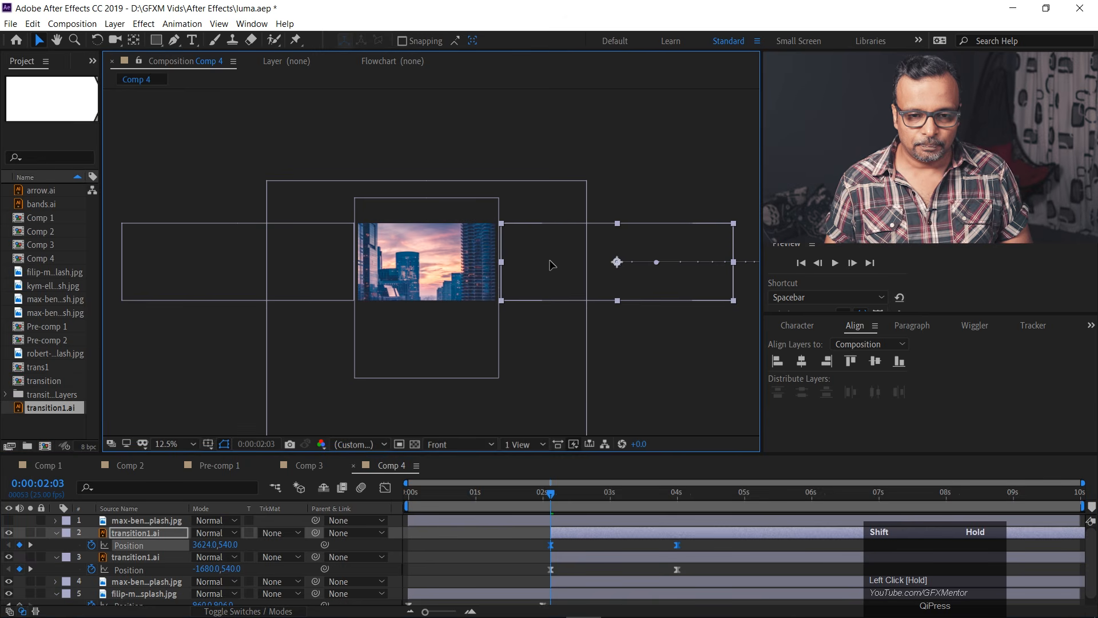
# At 0:00:04:00, move only the flipped arrow layer horizontally back over the frame to Position 336, 540.
pyautogui.click(631, 544)
pyautogui.keyDown('shift'); pyautogui.click(677, 495); pyautogui.keyUp('shift')
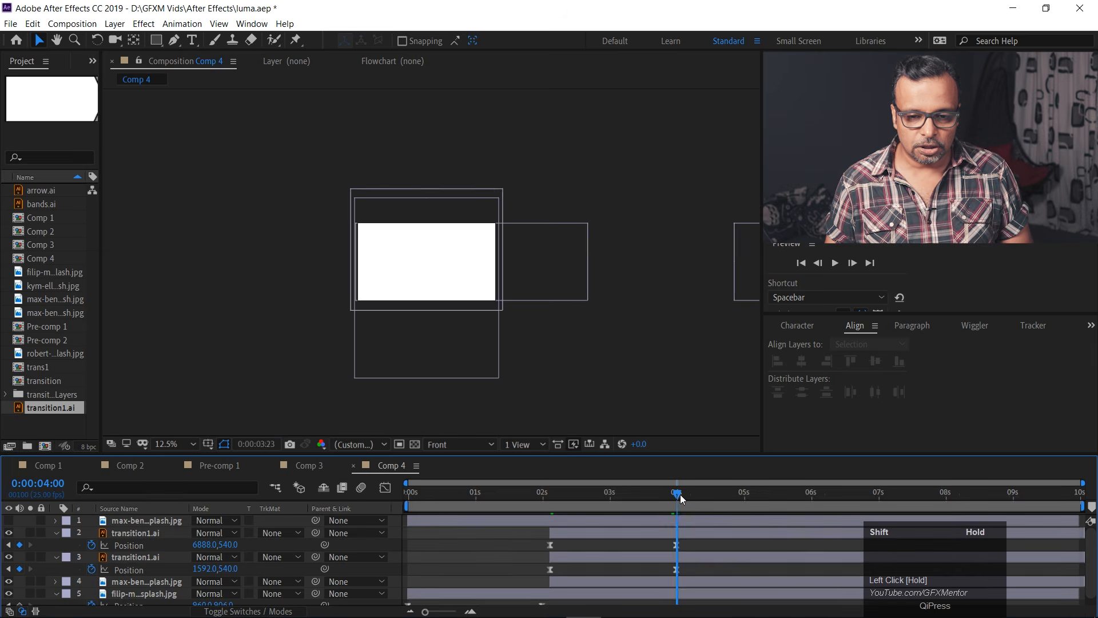
pyautogui.moveTo(736, 280); pyautogui.dragTo(278, 269)
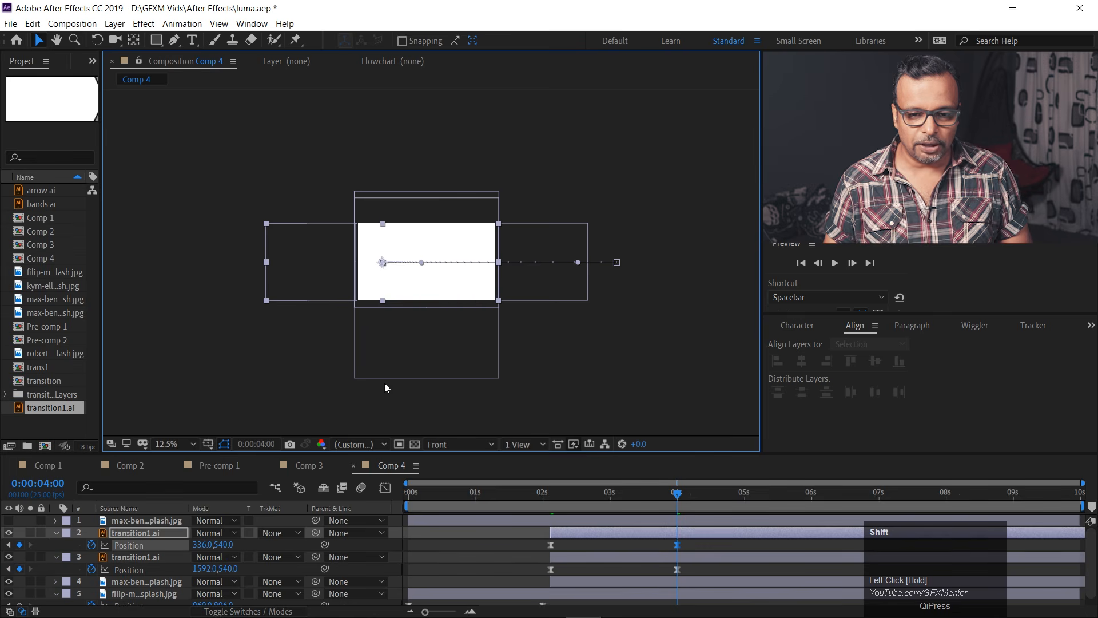
# Check the original arrow's motion with the flipped copy hidden, return to 0:00:02:03 and show the copy again.
pyautogui.click(11, 534)
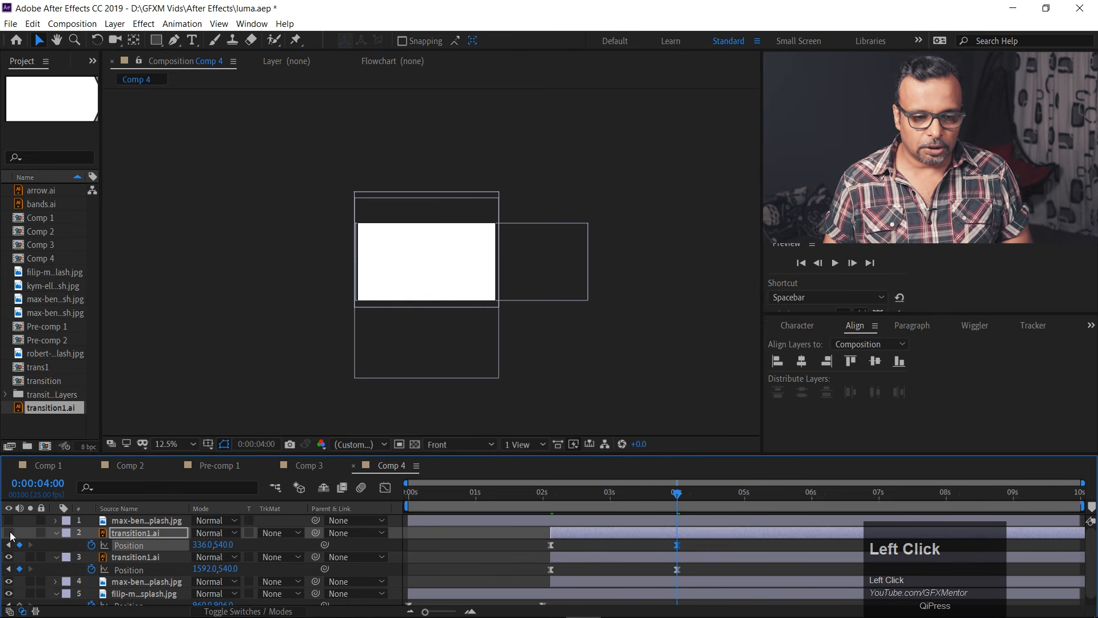
pyautogui.moveTo(563, 495)
pyautogui.mouseDown()
pyautogui.moveTo(546, 496)
pyautogui.moveTo(639, 502)
pyautogui.moveTo(468, 498)
pyautogui.moveTo(587, 504)
pyautogui.moveTo(550, 501)
pyautogui.mouseUp()
pyautogui.click(10, 533)
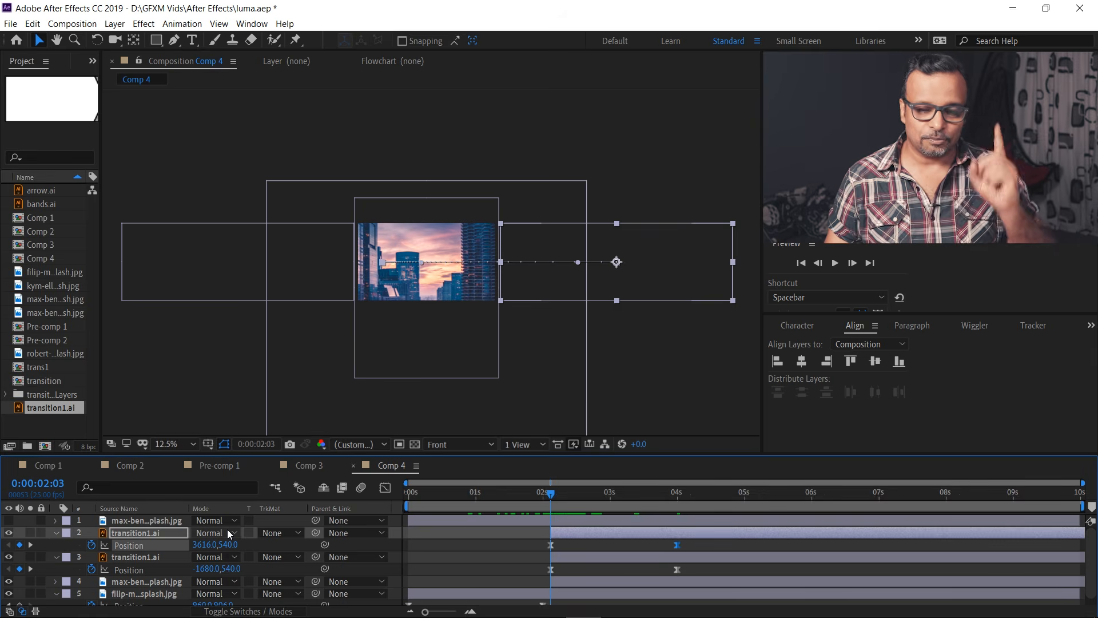
# Pre-compose the two transition1.ai layers into a new composition named "transition cross".
pyautogui.click(57, 532)
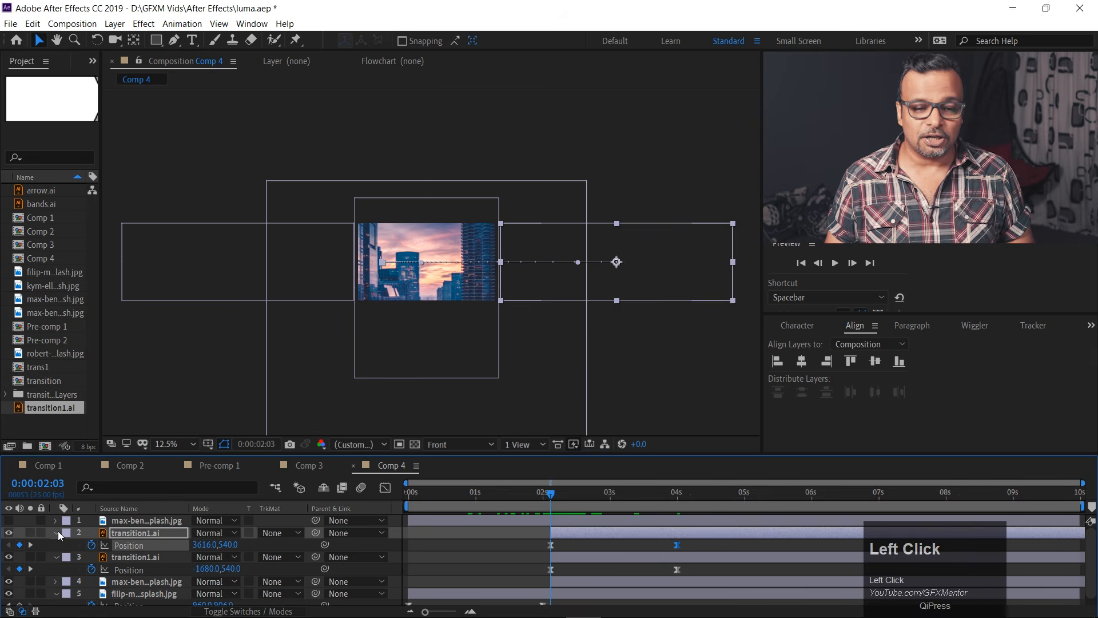
pyautogui.click(56, 544)
pyautogui.keyDown('shift'); pyautogui.click(127, 545); pyautogui.keyUp('shift')
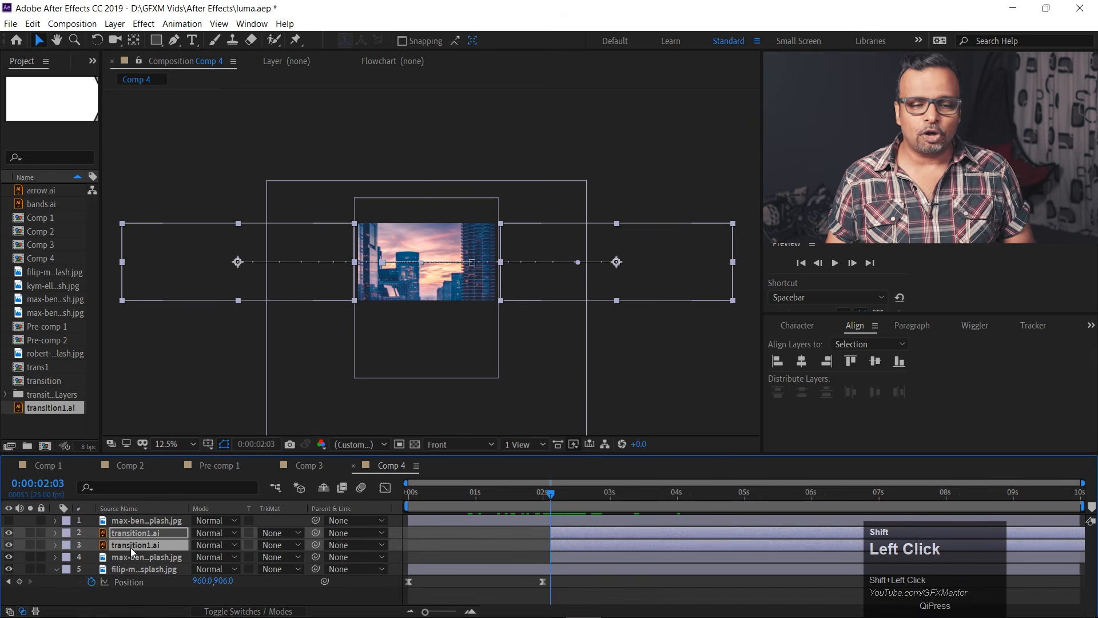
pyautogui.click(132, 534)
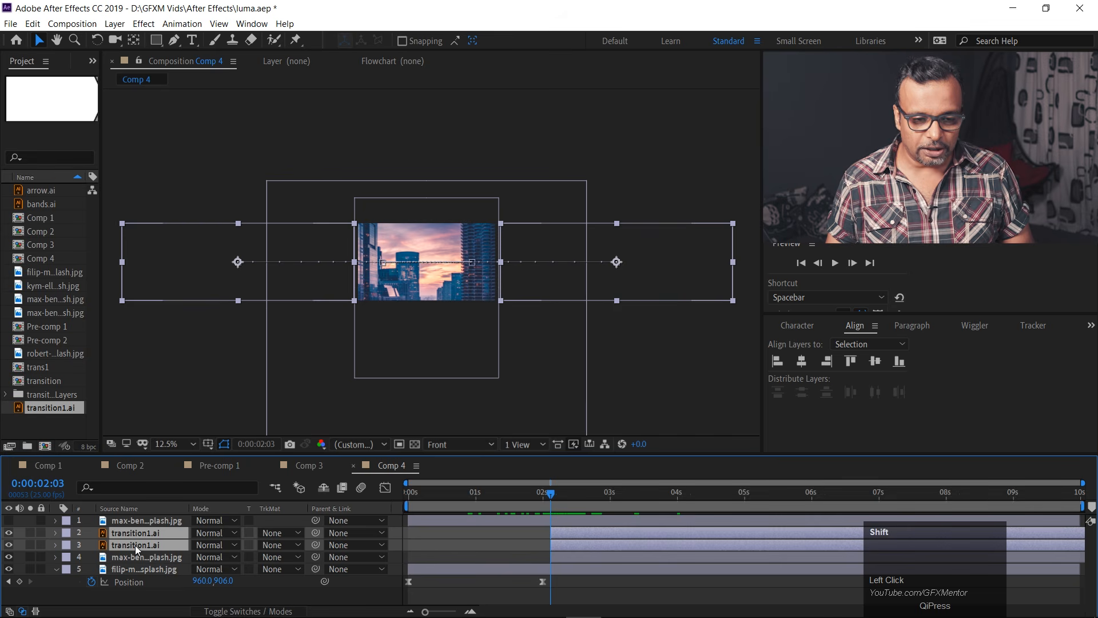
pyautogui.hotkey('ctrl', 'shift', 'c')
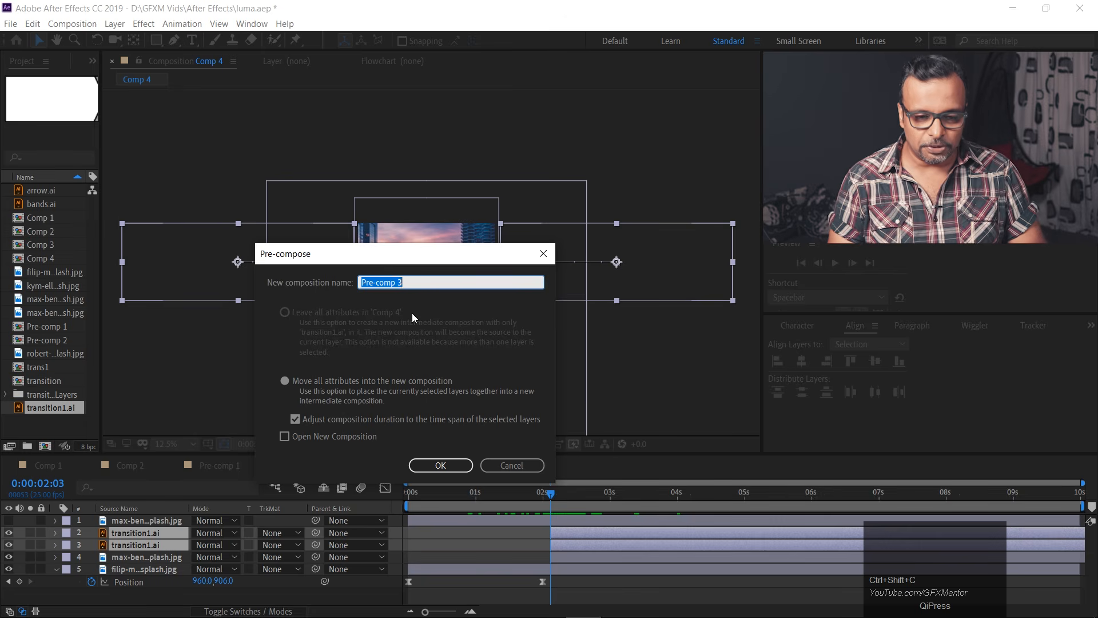
pyautogui.write('transition cross')
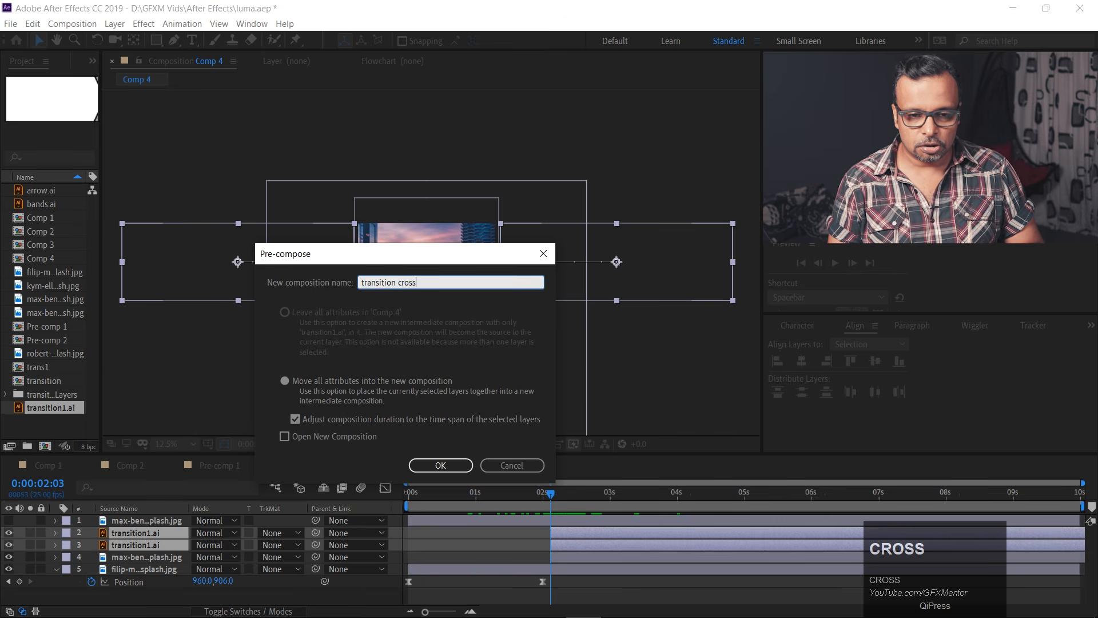
pyautogui.press('Return')
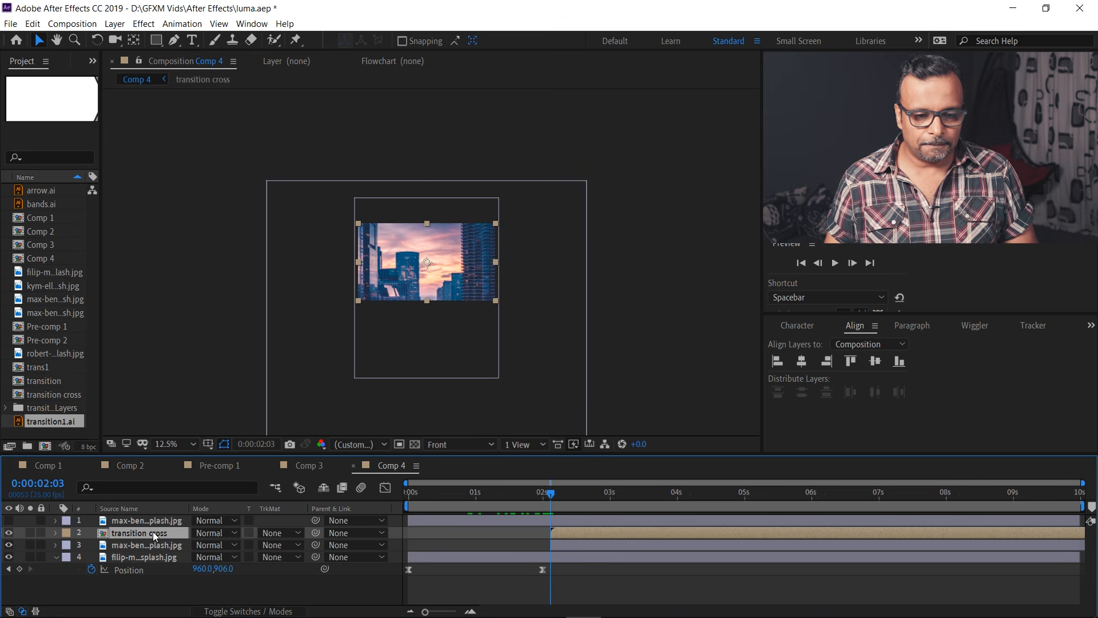
# Set the city photo directly below to Luma Matte "transition cross".
pyautogui.click(279, 547)
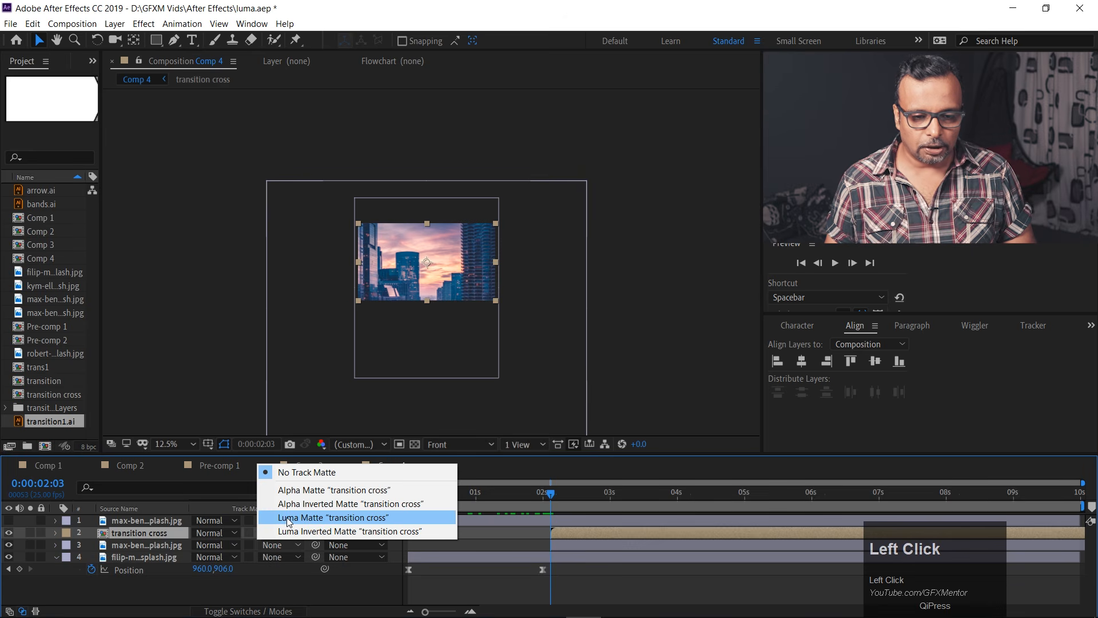
pyautogui.click(287, 519)
pyautogui.moveTo(552, 497); pyautogui.dragTo(549, 495)
# Preview the crossing-arrows transition repeatedly from around 0:00:01:24 and scrub through its start.
pyautogui.scroll(4, 467, 273)
pyautogui.scroll(-1, 462, 274)
pyautogui.press('space')
pyautogui.press('space')
pyautogui.moveTo(553, 494); pyautogui.dragTo(543, 492)
pyautogui.moveTo(555, 493)
pyautogui.mouseDown()
pyautogui.moveTo(592, 495)
pyautogui.moveTo(554, 493)
pyautogui.mouseUp()
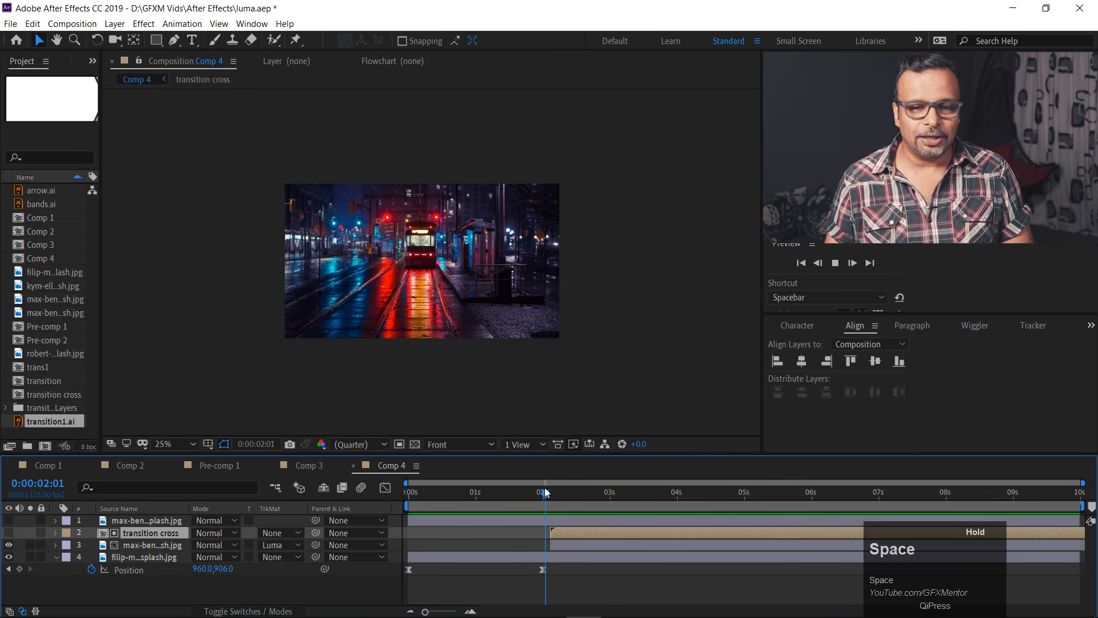
pyautogui.click(540, 493)
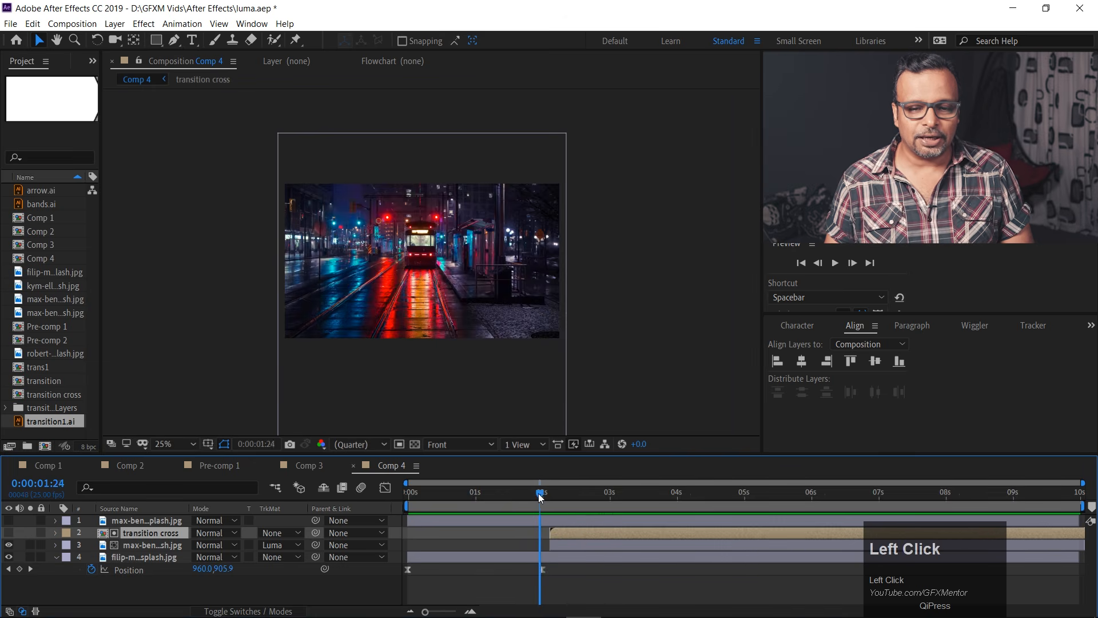
pyautogui.press('space')
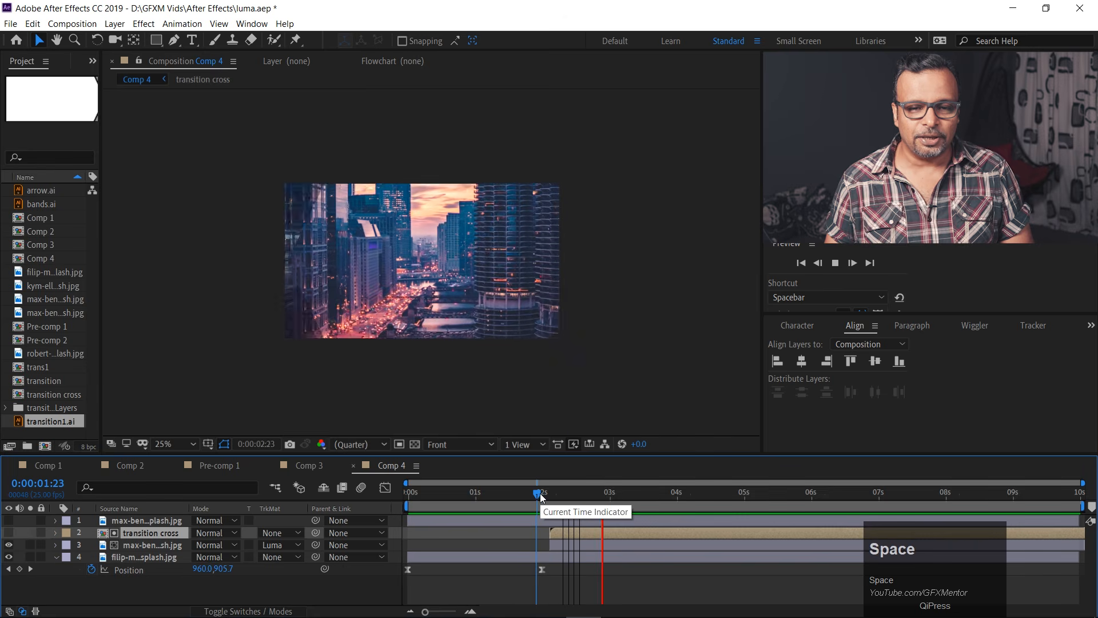
pyautogui.click(542, 495)
pyautogui.press('space')
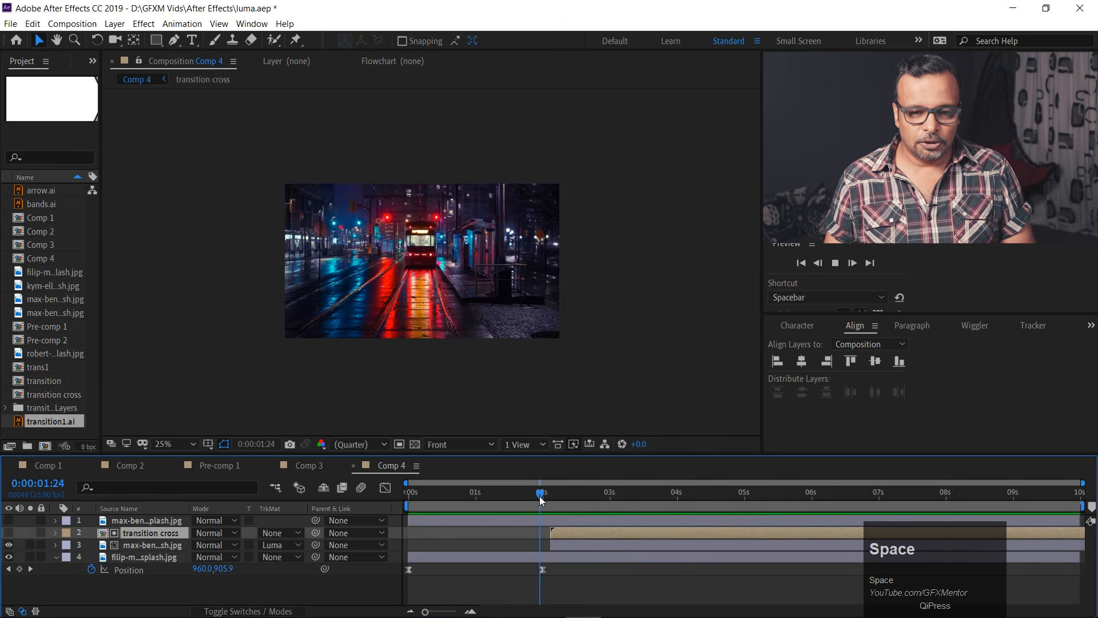
pyautogui.click(540, 498)
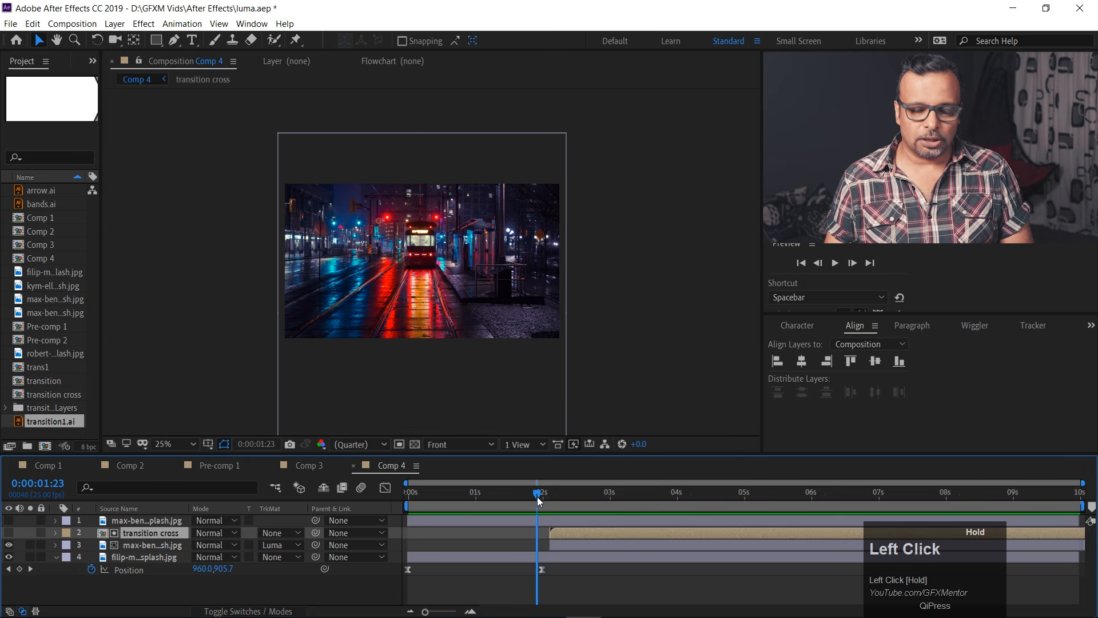
# Open the transition cross composition, go to 0:00:02:09 and set the upper transition1.ai layer's blending mode to Multiply.
pyautogui.doubleClick(142, 533)
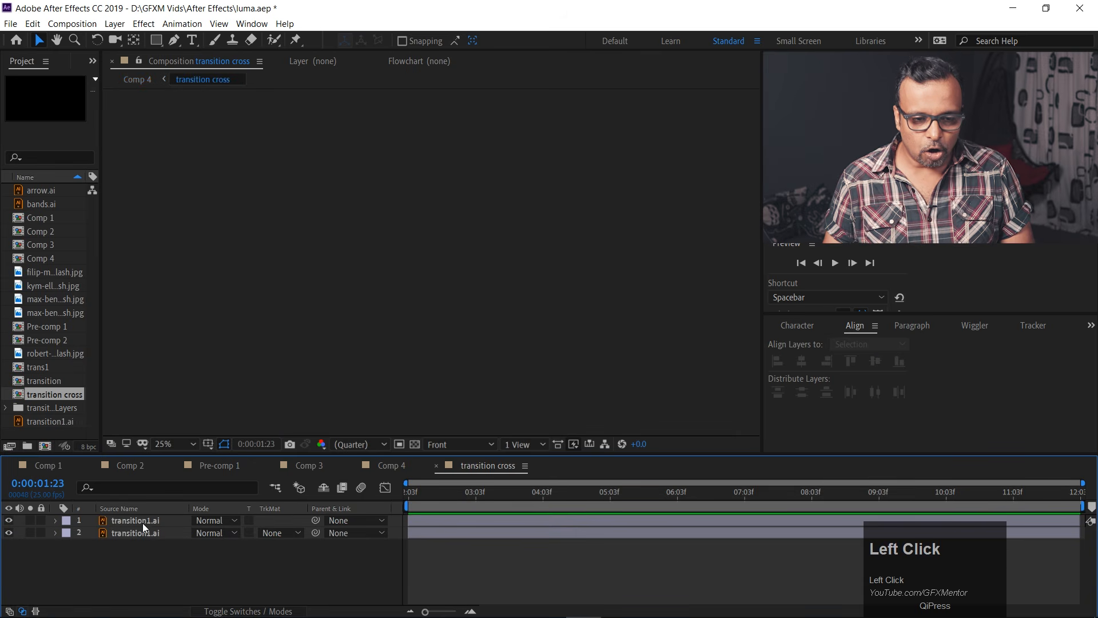
pyautogui.click(143, 523)
pyautogui.click(424, 496)
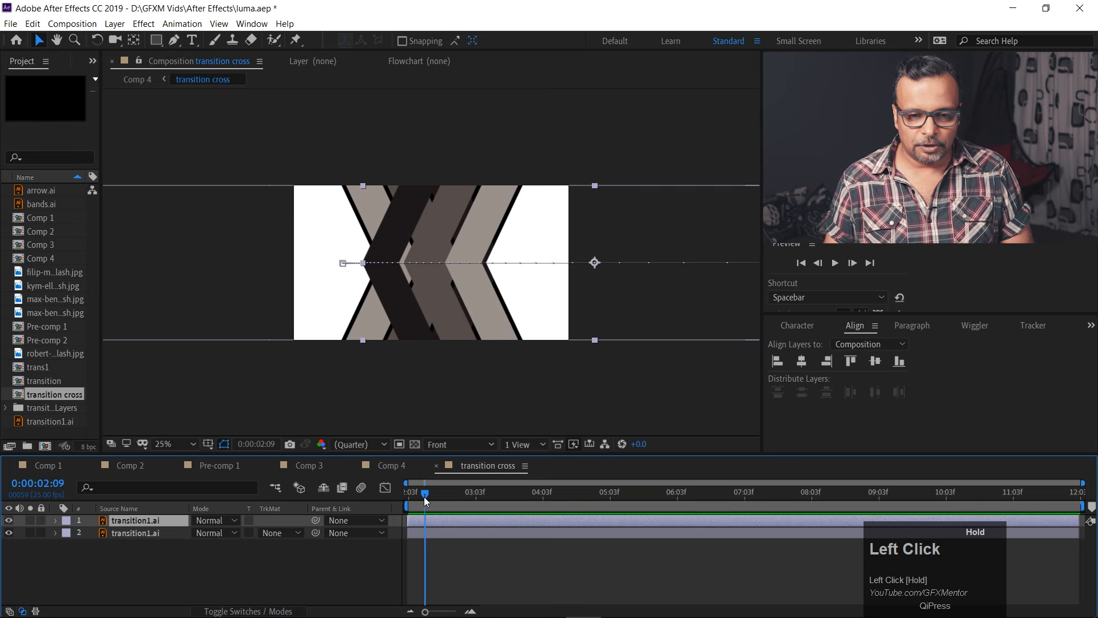
pyautogui.click(231, 521)
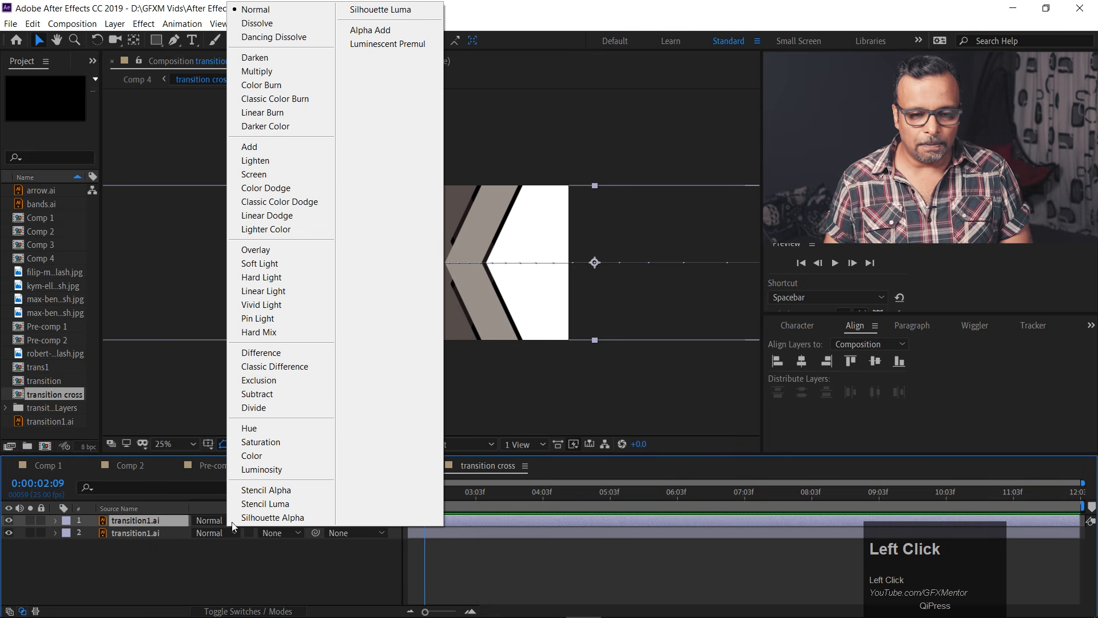
pyautogui.click(266, 72)
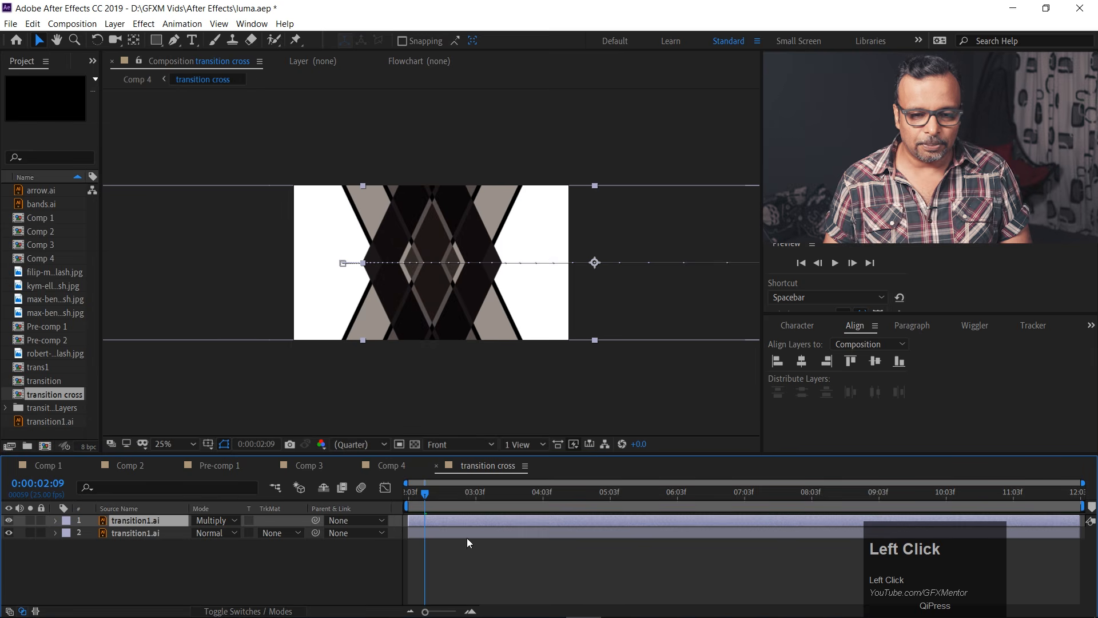
# Return to Comp 4 and preview the Multiply-blended transition from 0:00:00:00 at closer magnification.
pyautogui.moveTo(422, 494); pyautogui.dragTo(384, 486)
pyautogui.click(377, 465)
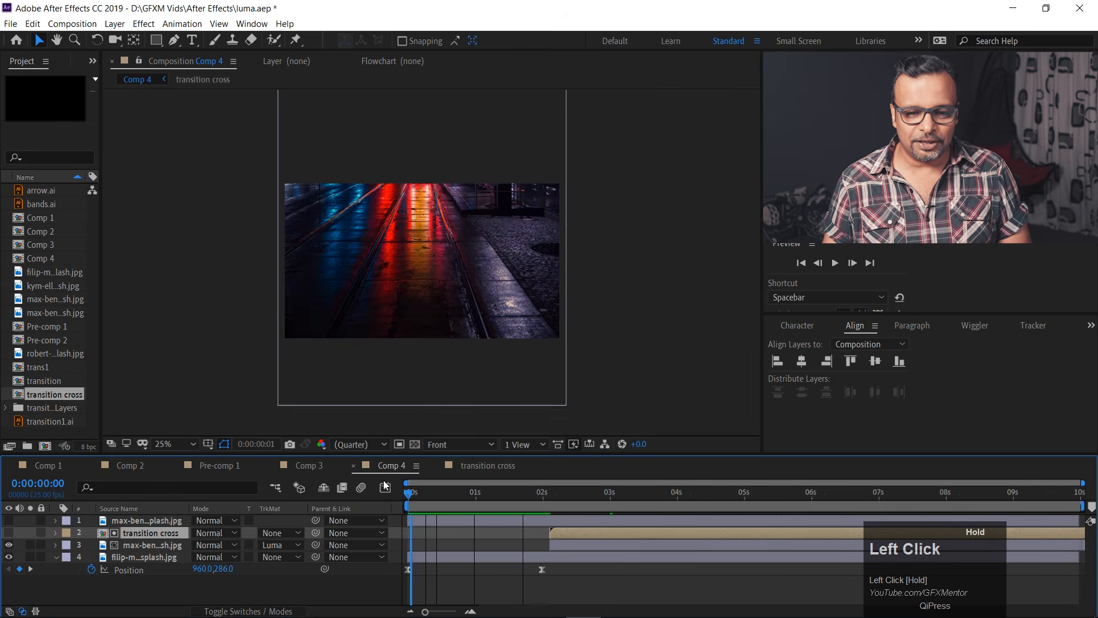
pyautogui.scroll(1, 440, 242)
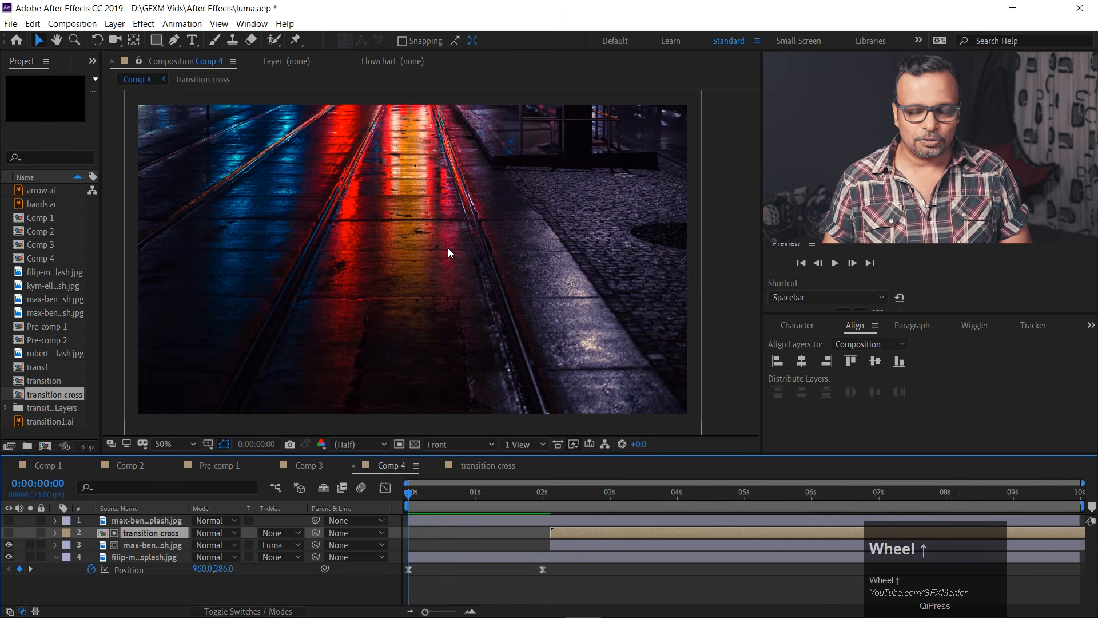
pyautogui.press('space')
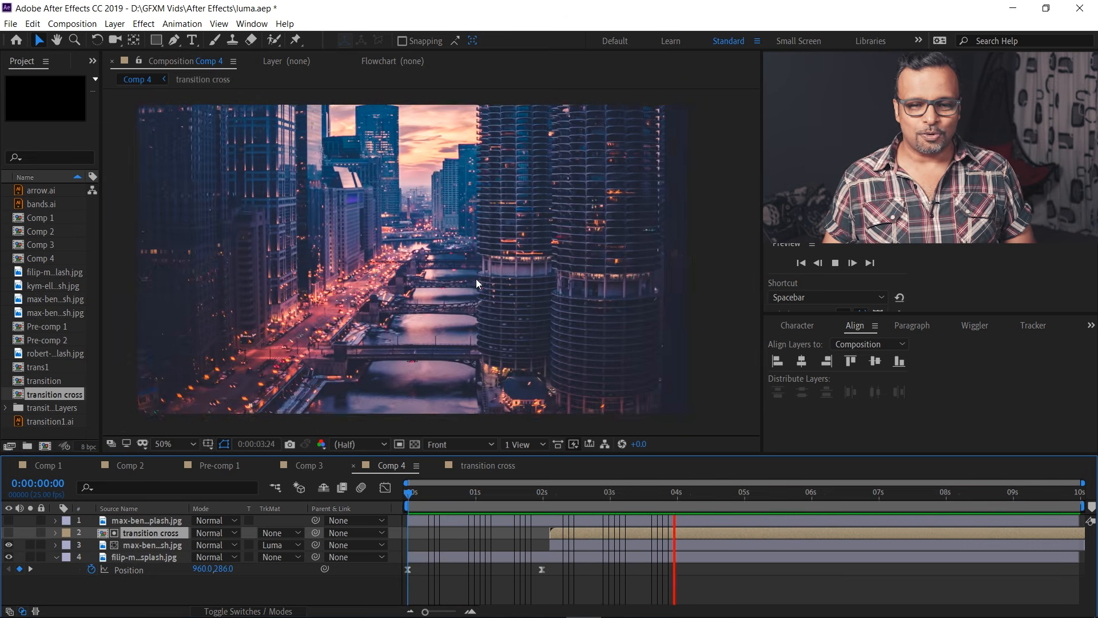
pyautogui.press('space')
pyautogui.click(466, 492)
pyautogui.moveTo(465, 490)
pyautogui.mouseDown()
pyautogui.moveTo(396, 487)
pyautogui.moveTo(463, 501)
pyautogui.mouseUp()
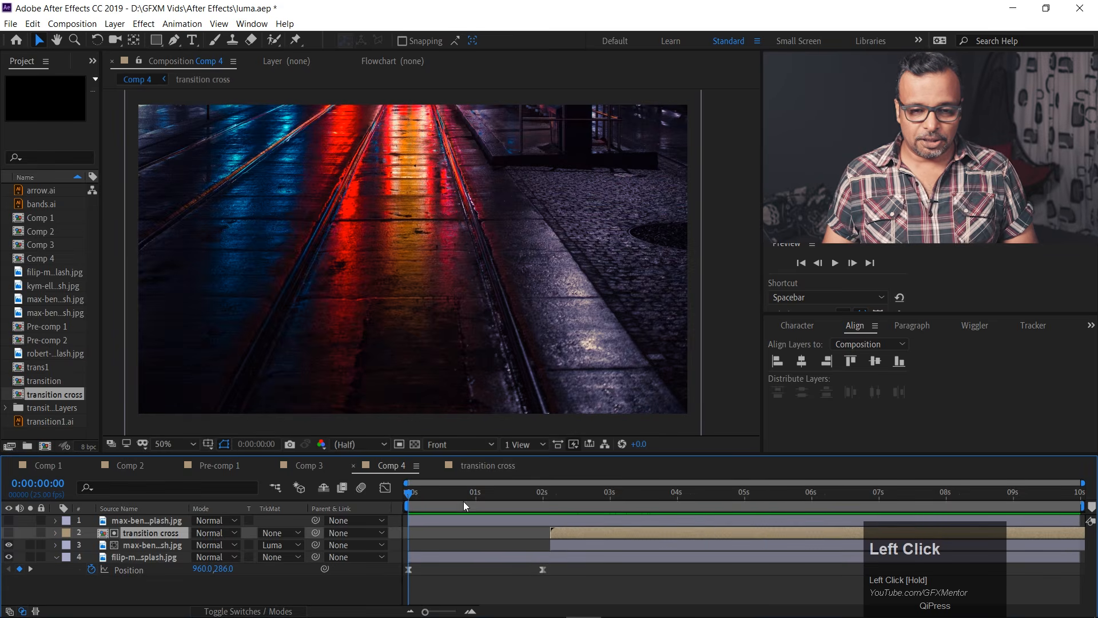